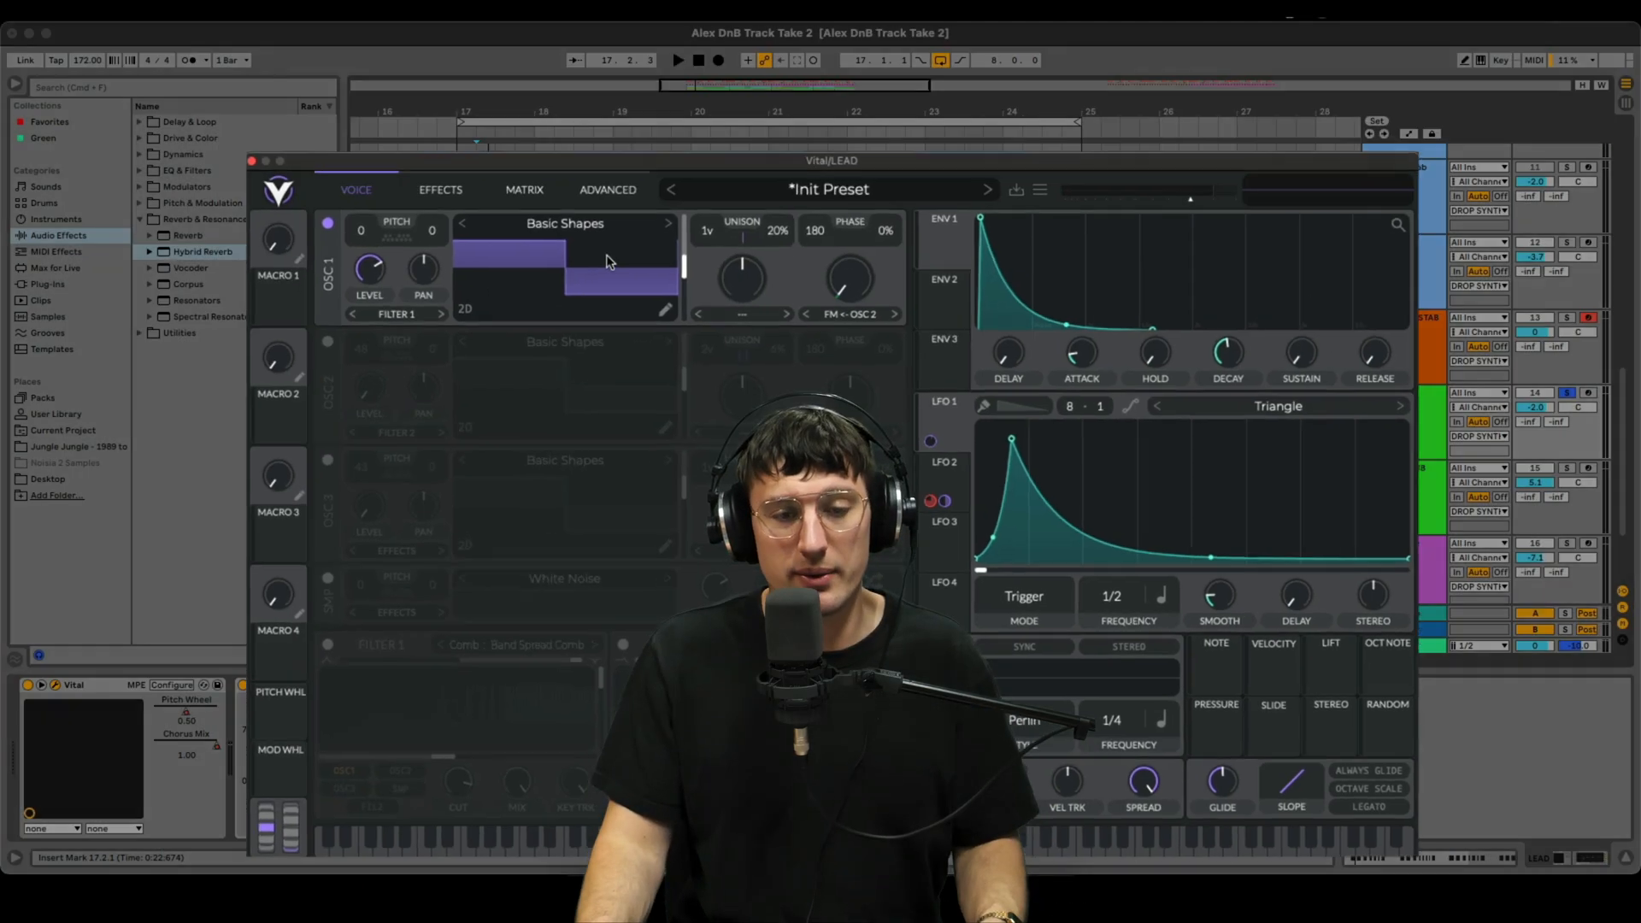
# Move the Reverb directly below the Distortion in the synth's effects chain and switch the effects off for playback.
pyautogui.click(370, 151)
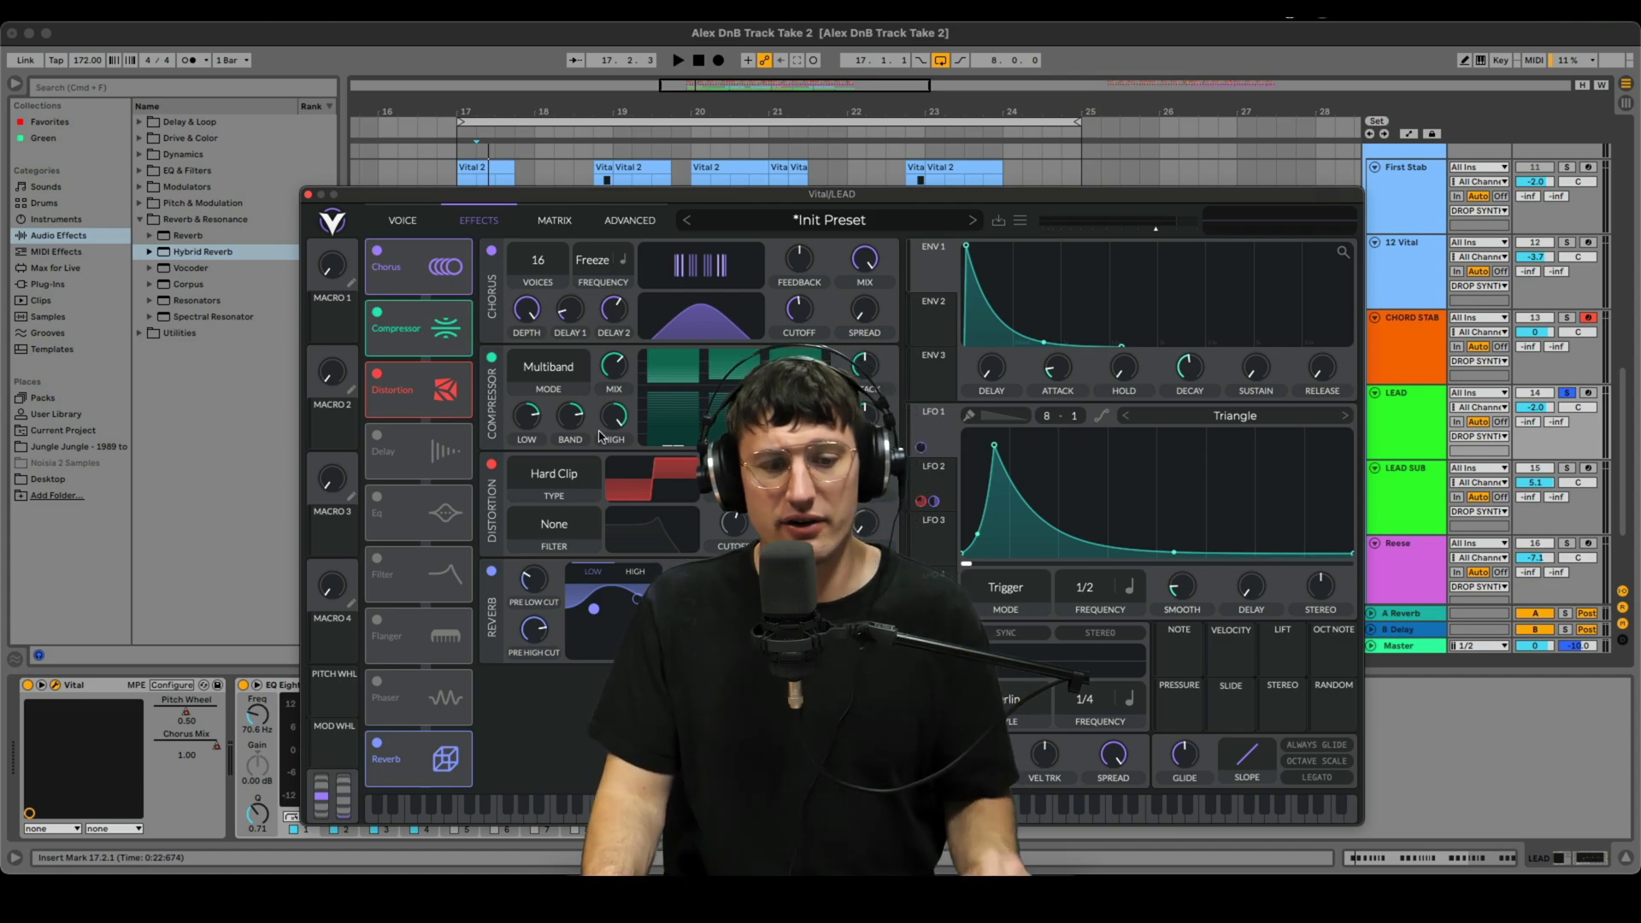
pyautogui.moveTo(430, 765); pyautogui.dragTo(441, 461)
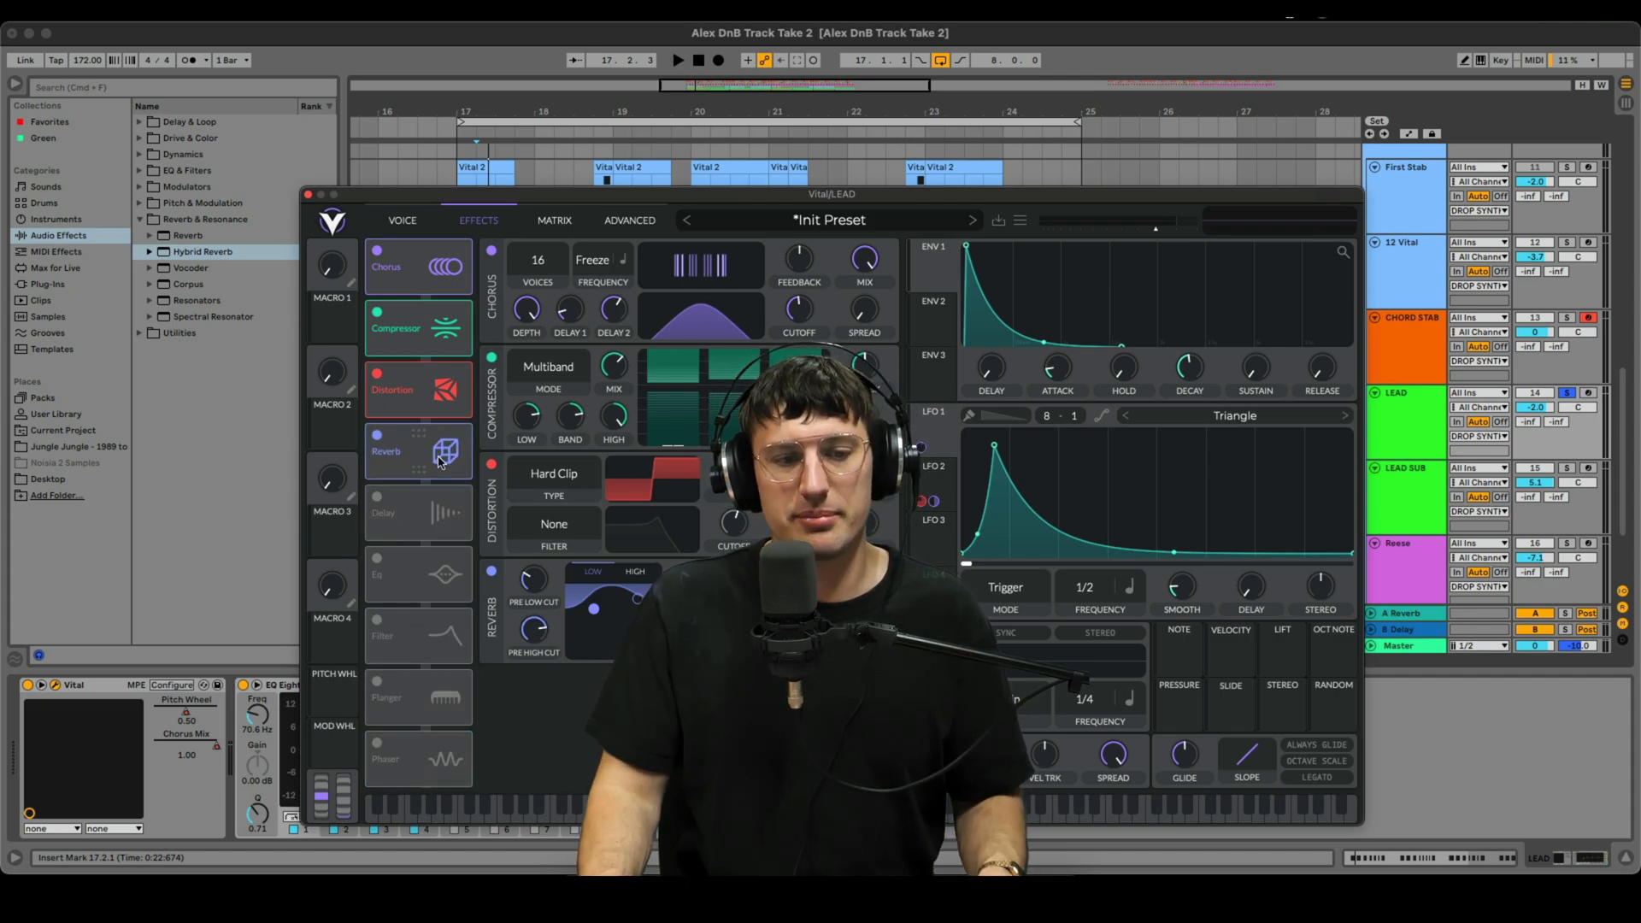
pyautogui.click(379, 435)
pyautogui.press('space')
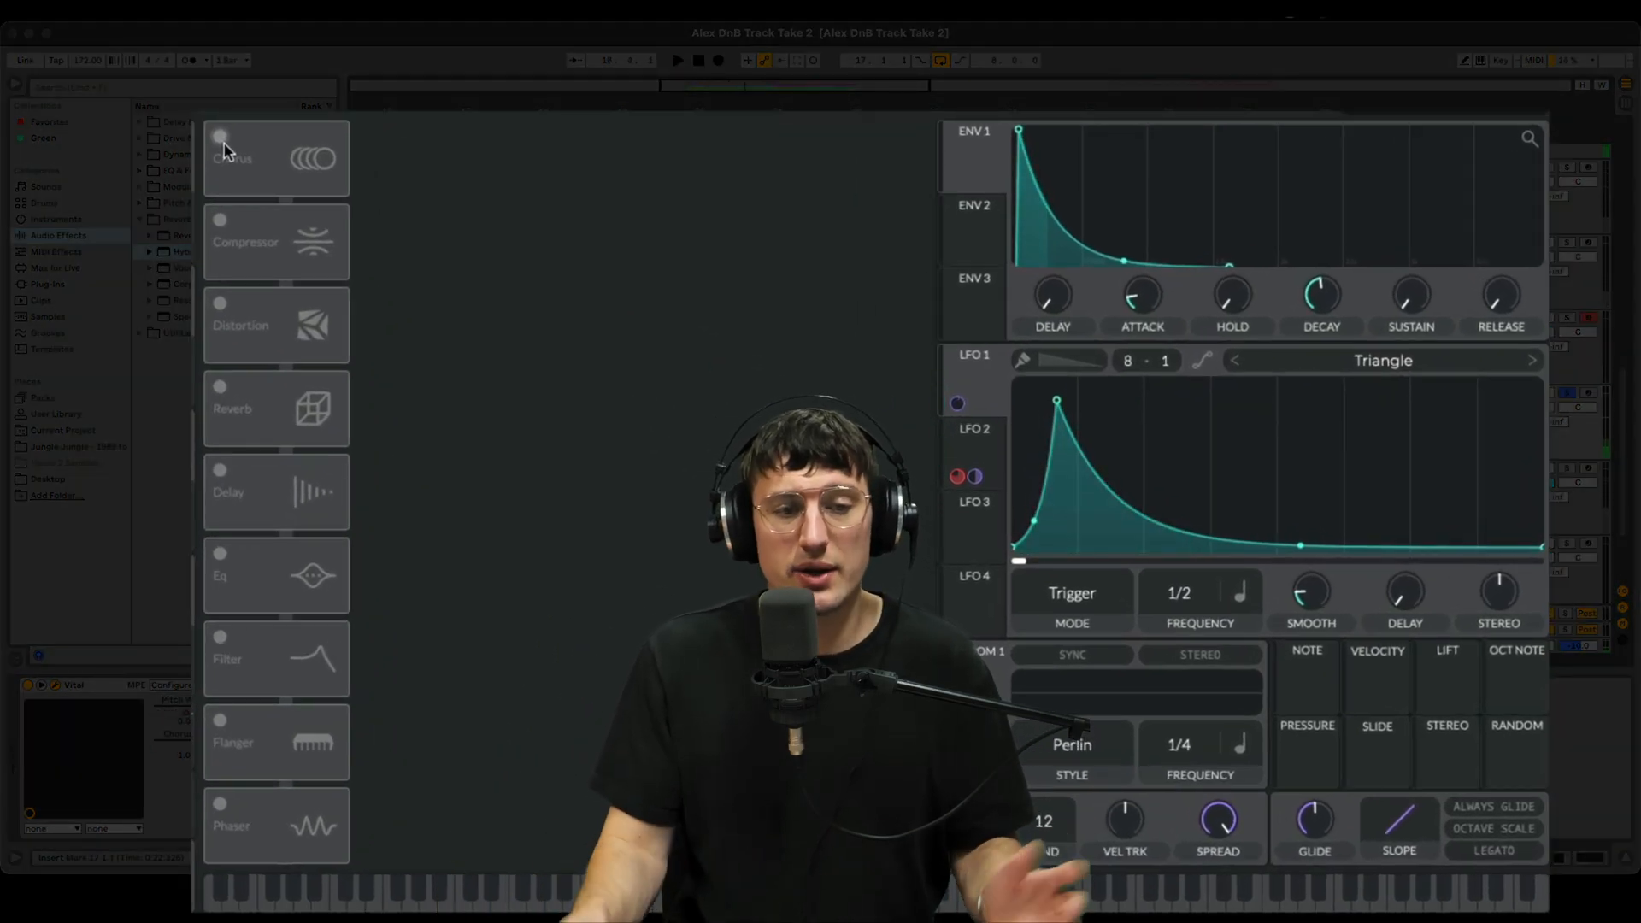
# Enable the Chorus and set its frequency to Freeze with 16 voices.
pyautogui.click(224, 147)
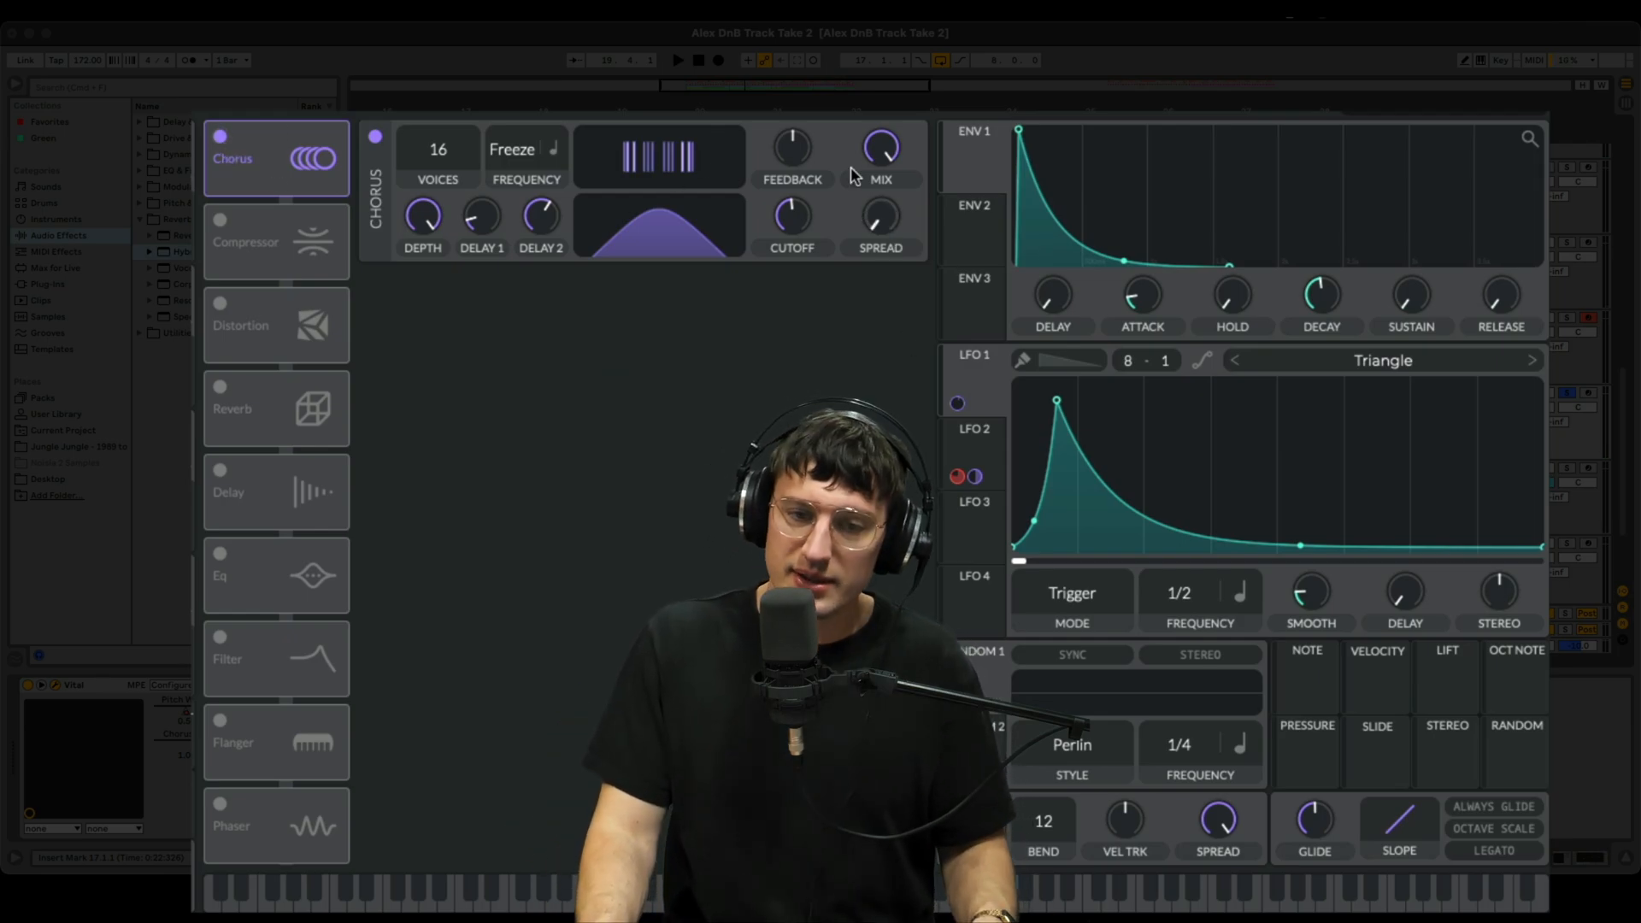
pyautogui.moveTo(503, 171); pyautogui.dragTo(504, 94)
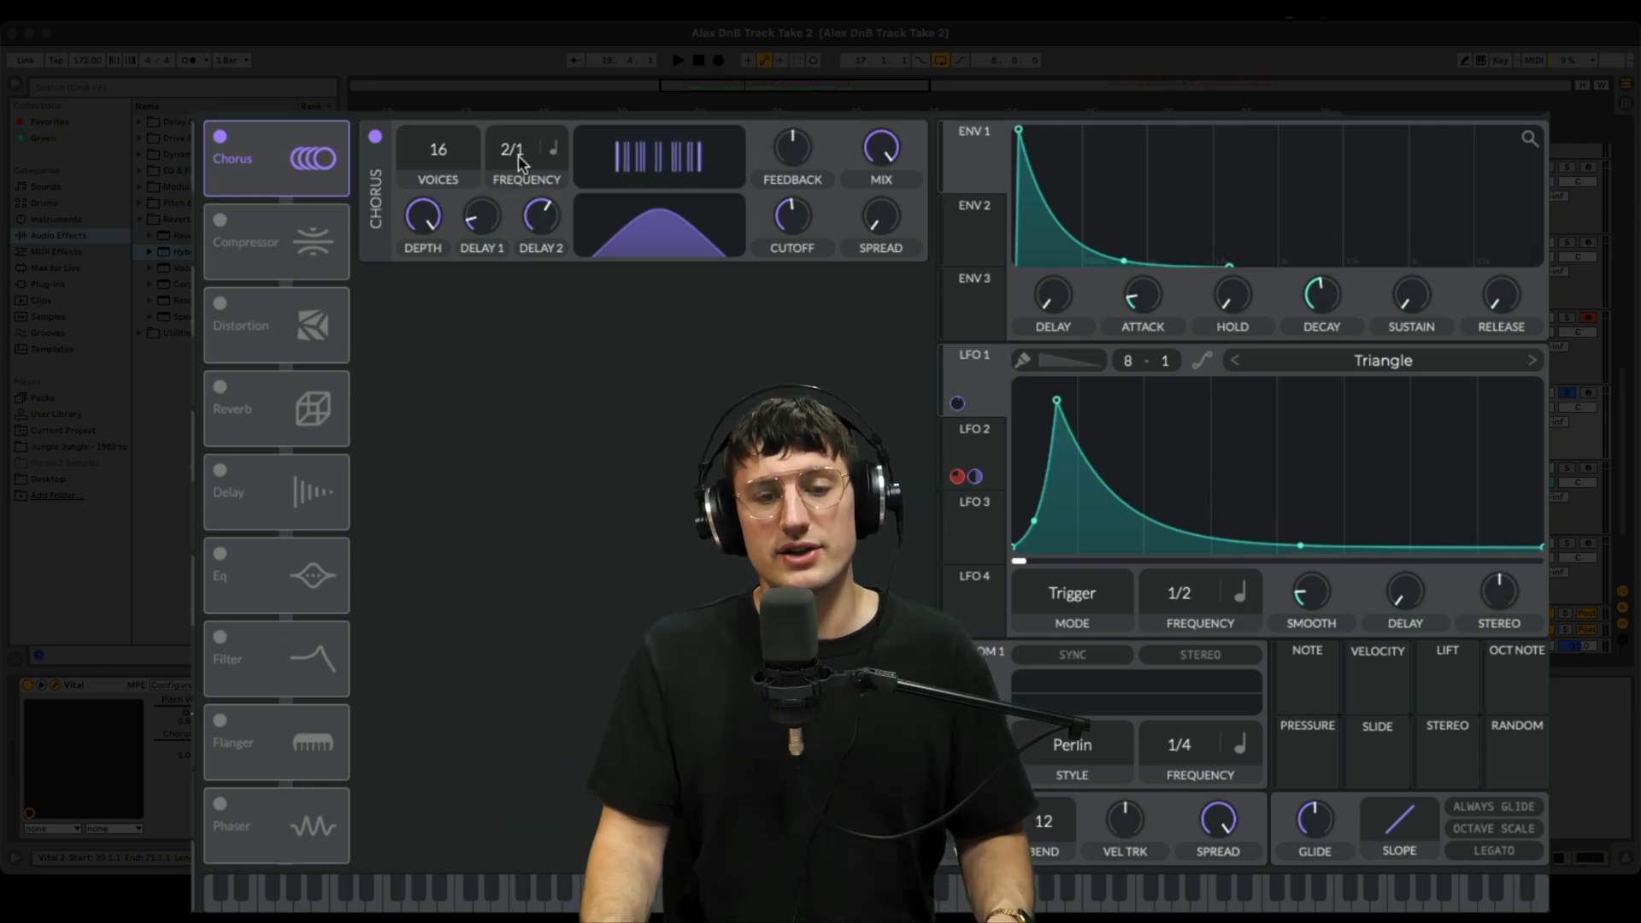
pyautogui.moveTo(520, 162); pyautogui.dragTo(521, 103)
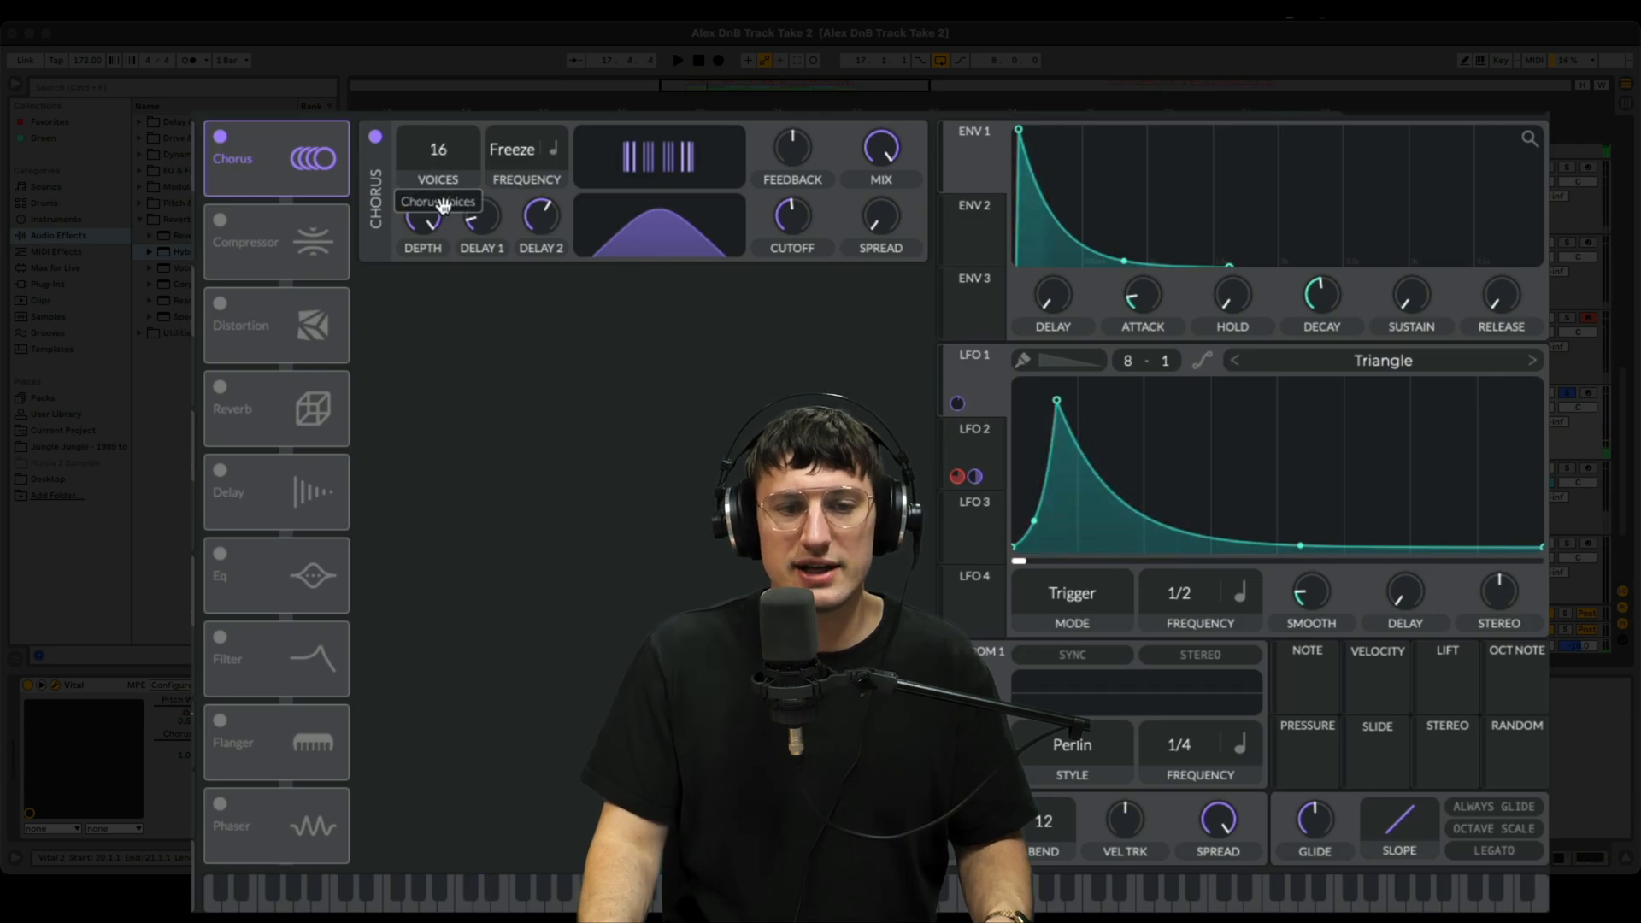
pyautogui.moveTo(438, 357); pyautogui.dragTo(463, 118)
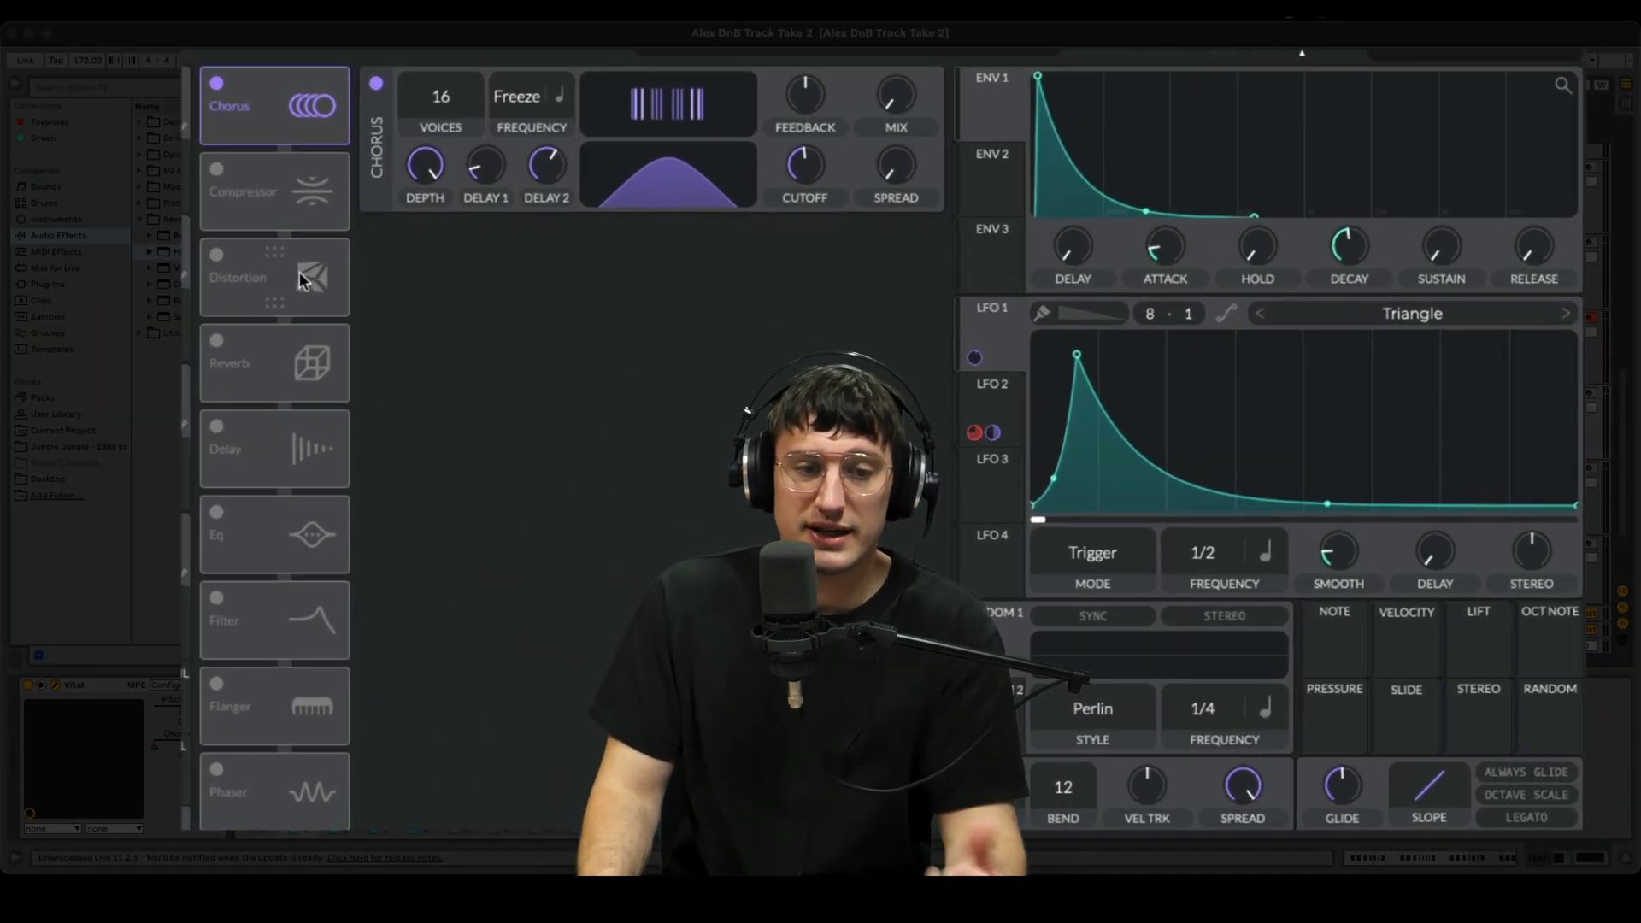
# Enable the Compressor and bypass and reactivate it to compare the sound.
pyautogui.click(219, 174)
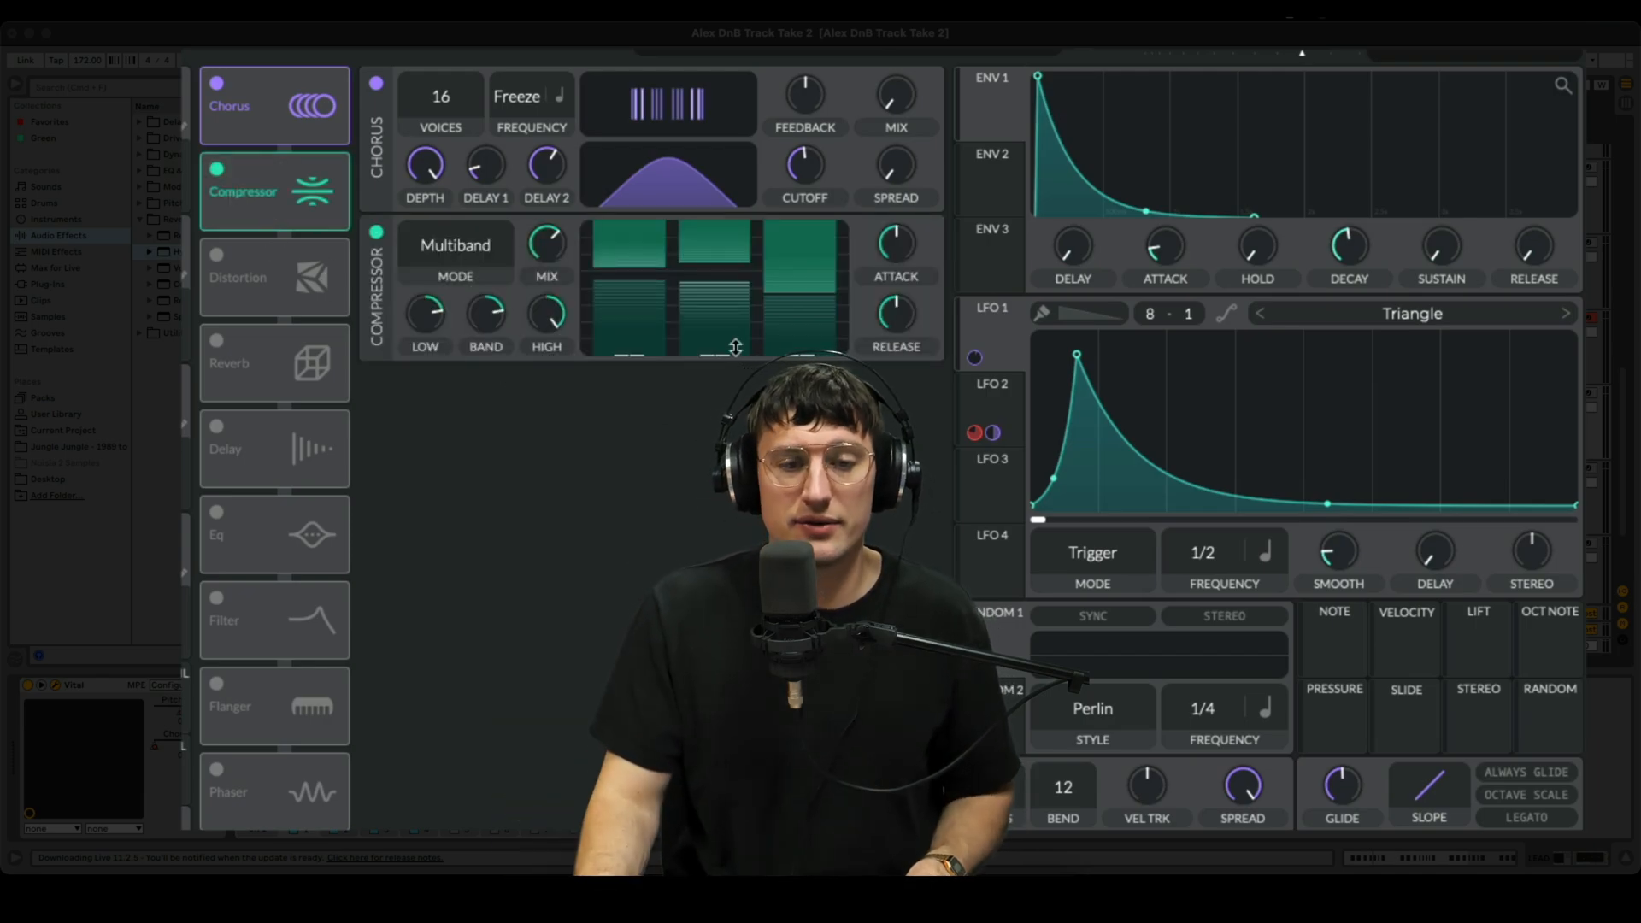
pyautogui.click(373, 234)
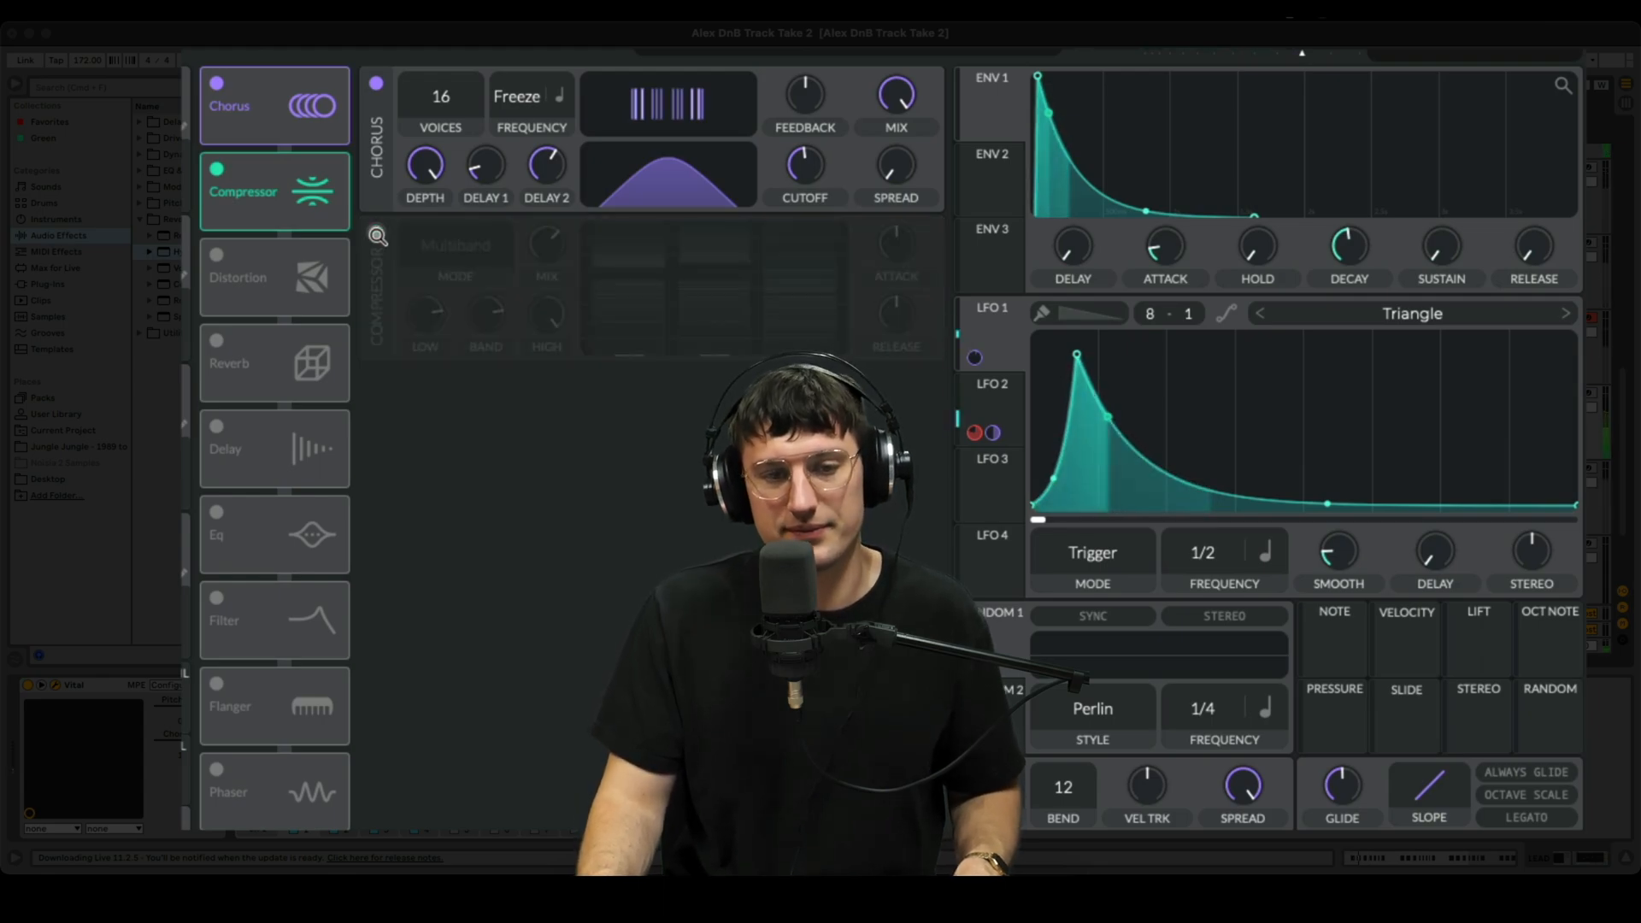
pyautogui.click(376, 235)
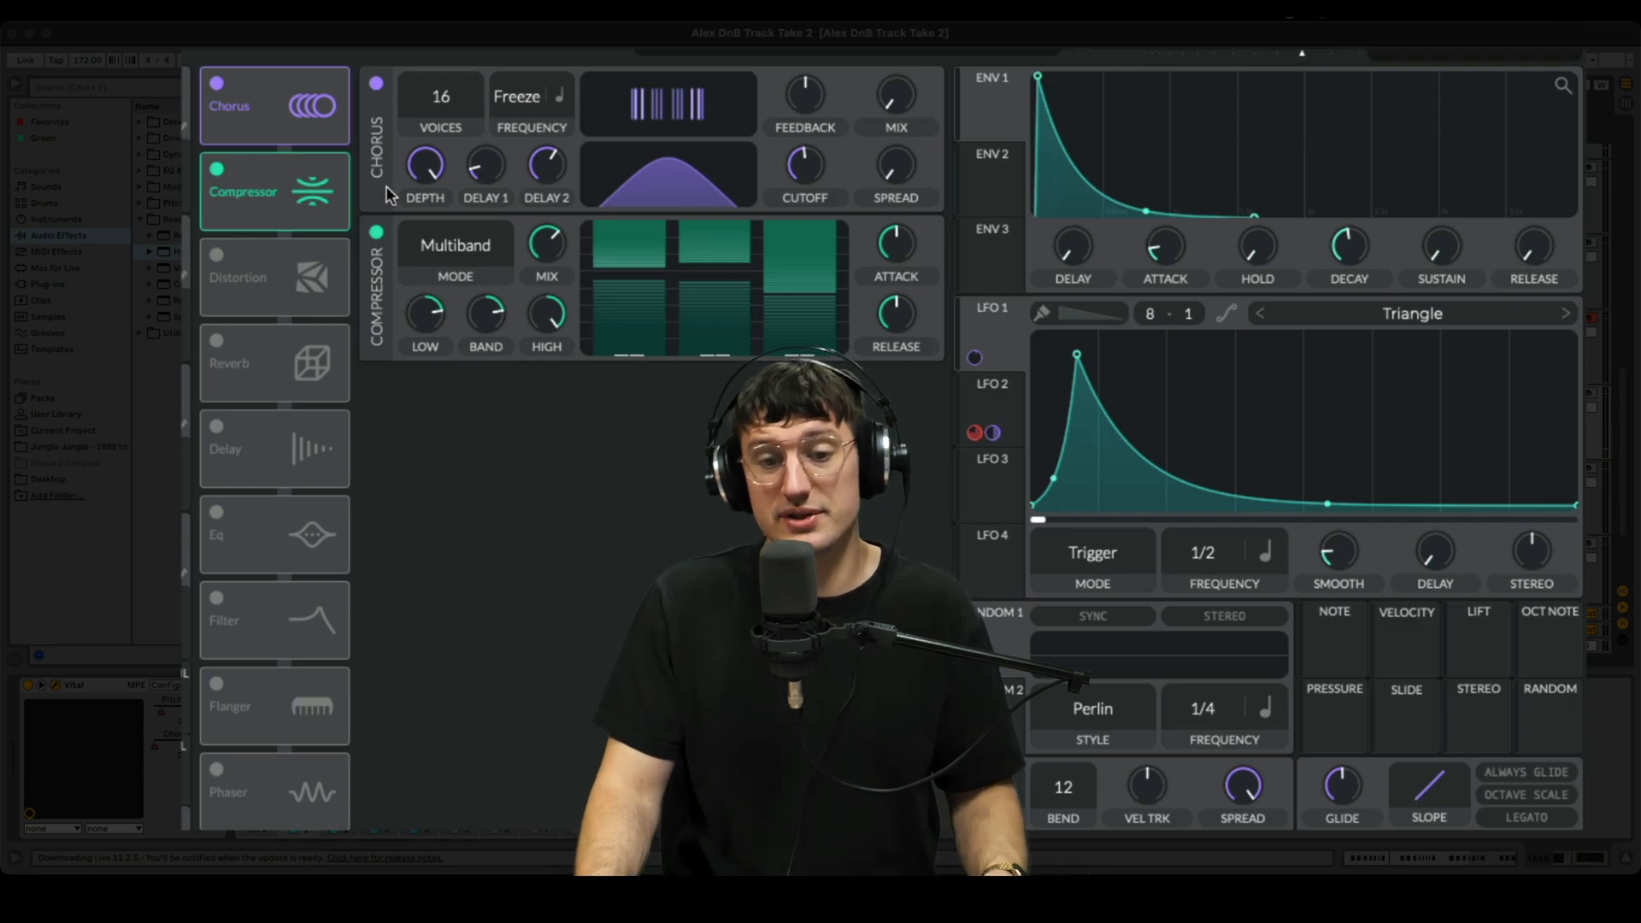
# Enable the Distortion and the Reverb, bypassing and reactivating the Distortion to compare the sound.
pyautogui.click(219, 259)
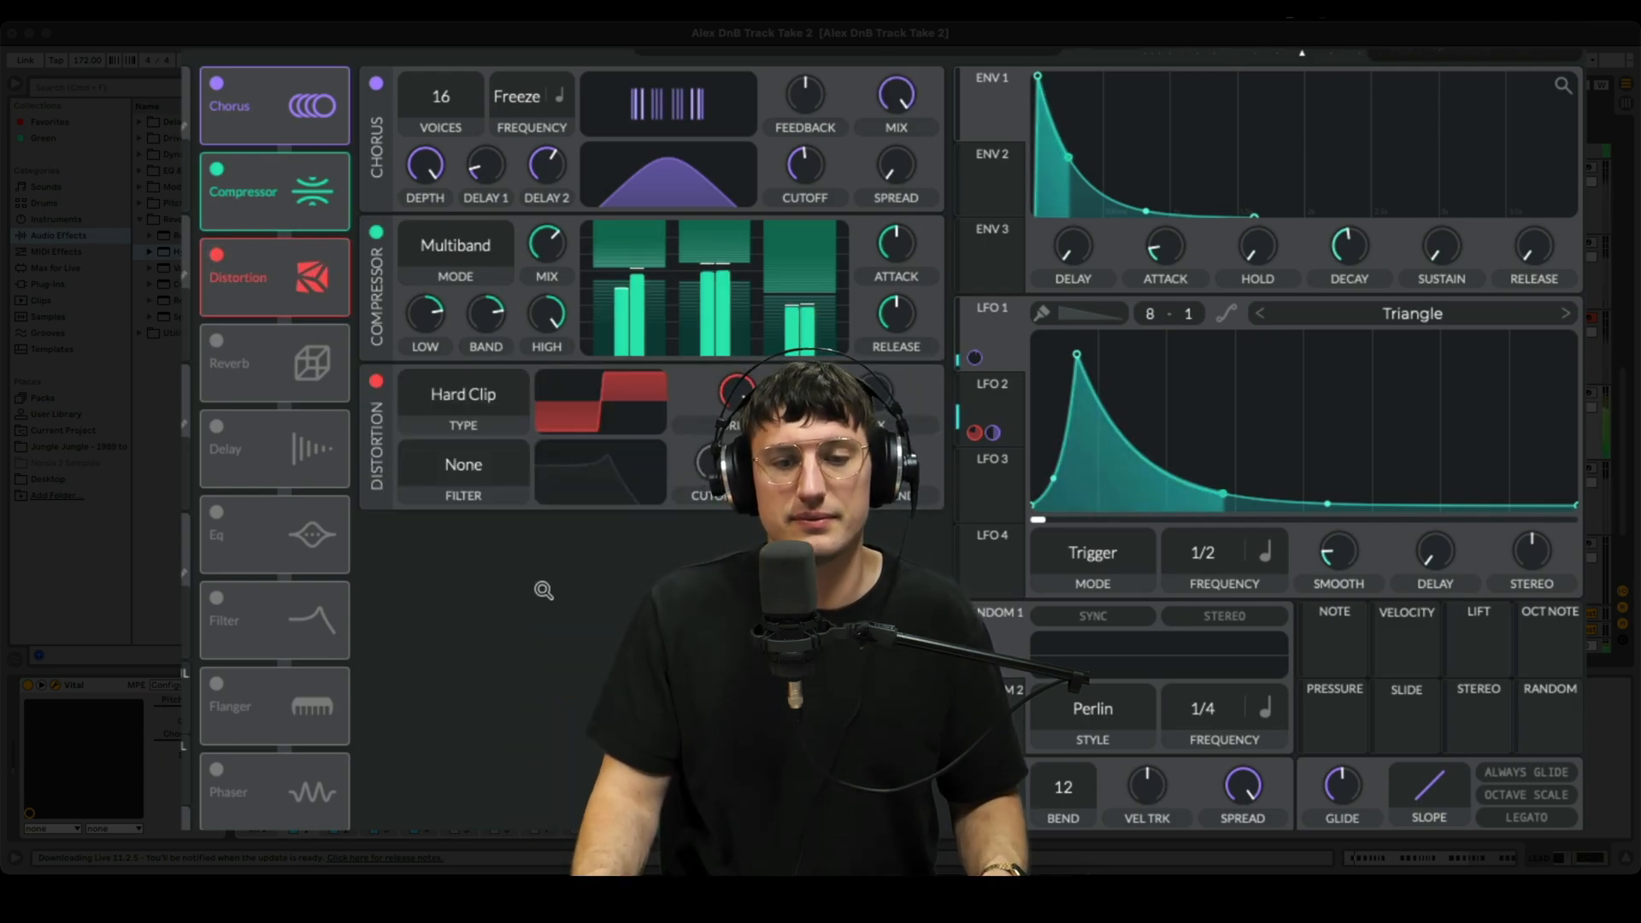
pyautogui.click(376, 382)
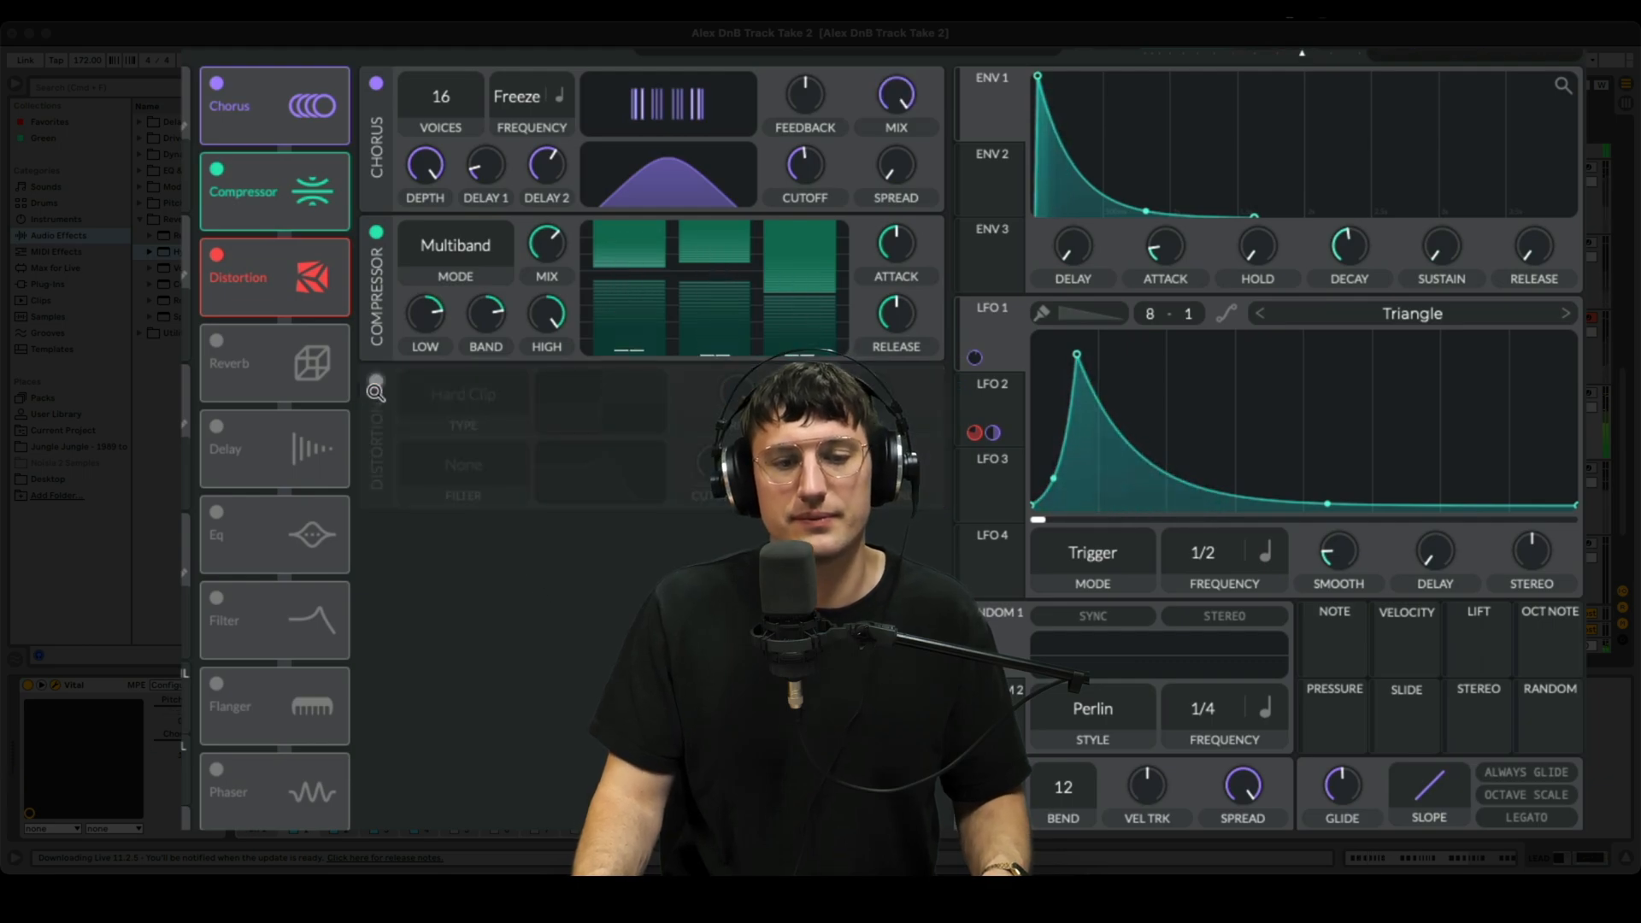
pyautogui.click(376, 382)
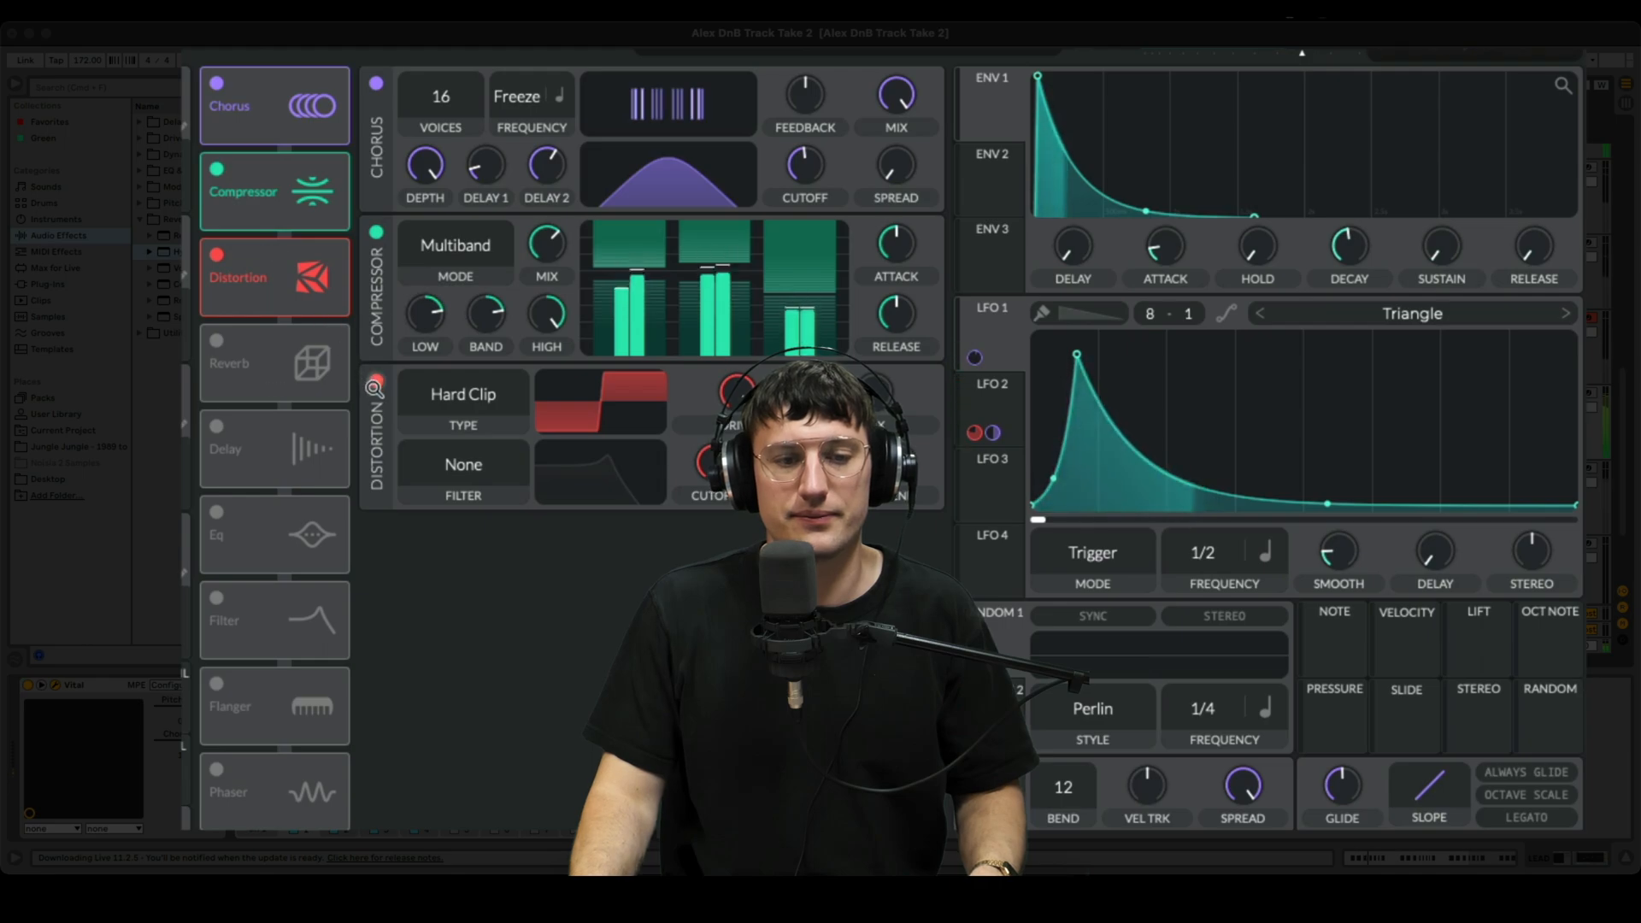
pyautogui.click(376, 380)
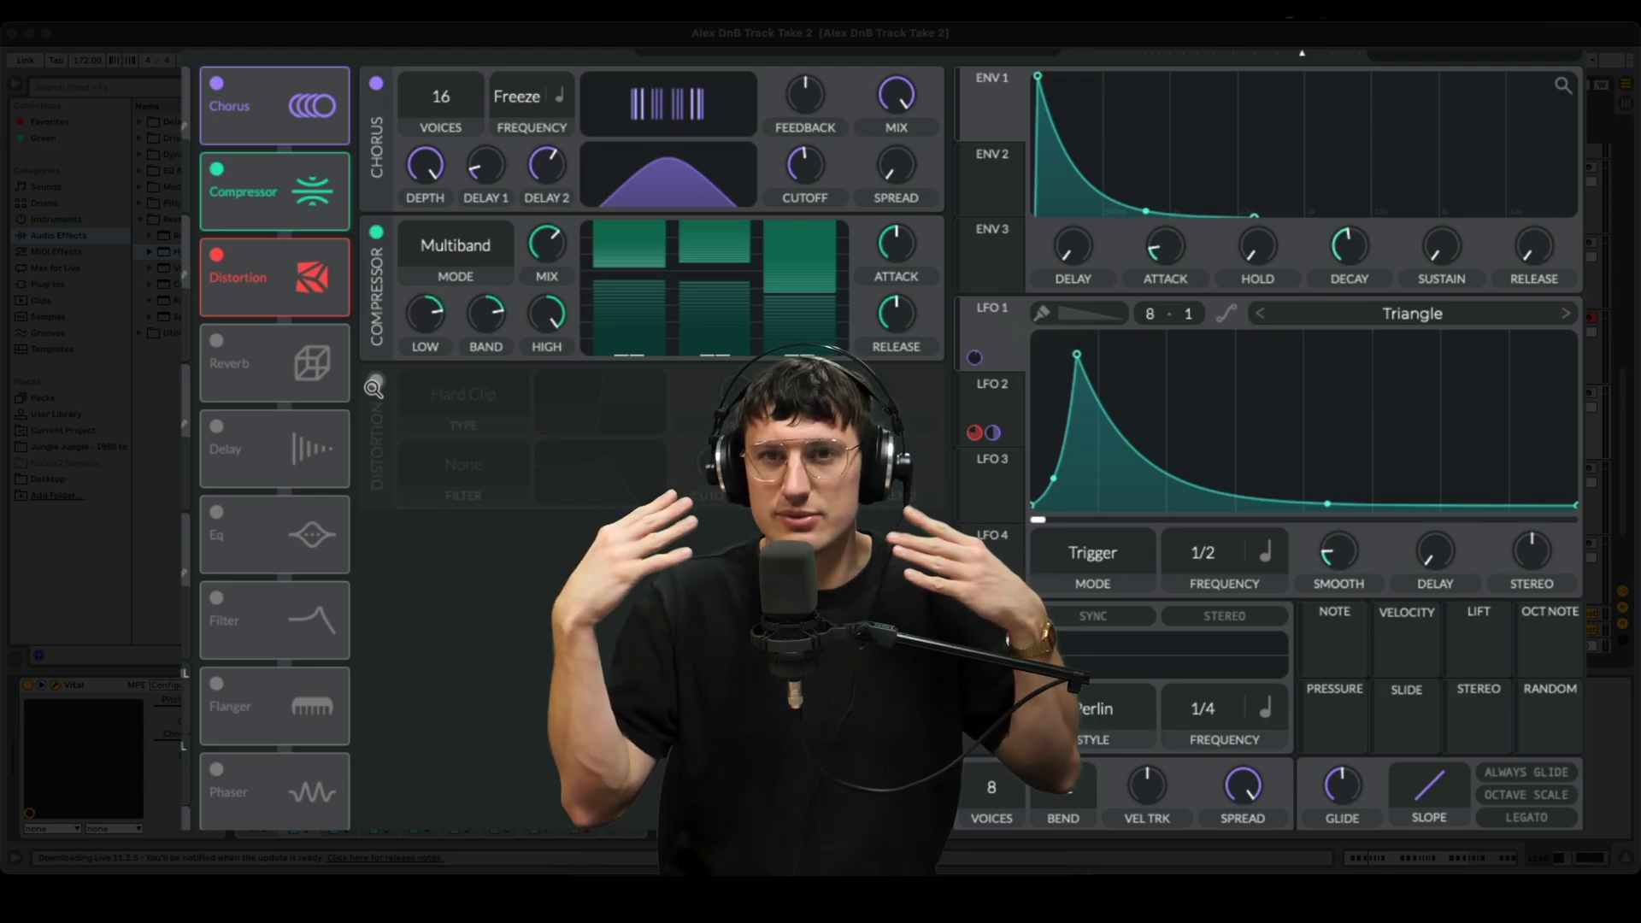
pyautogui.click(375, 382)
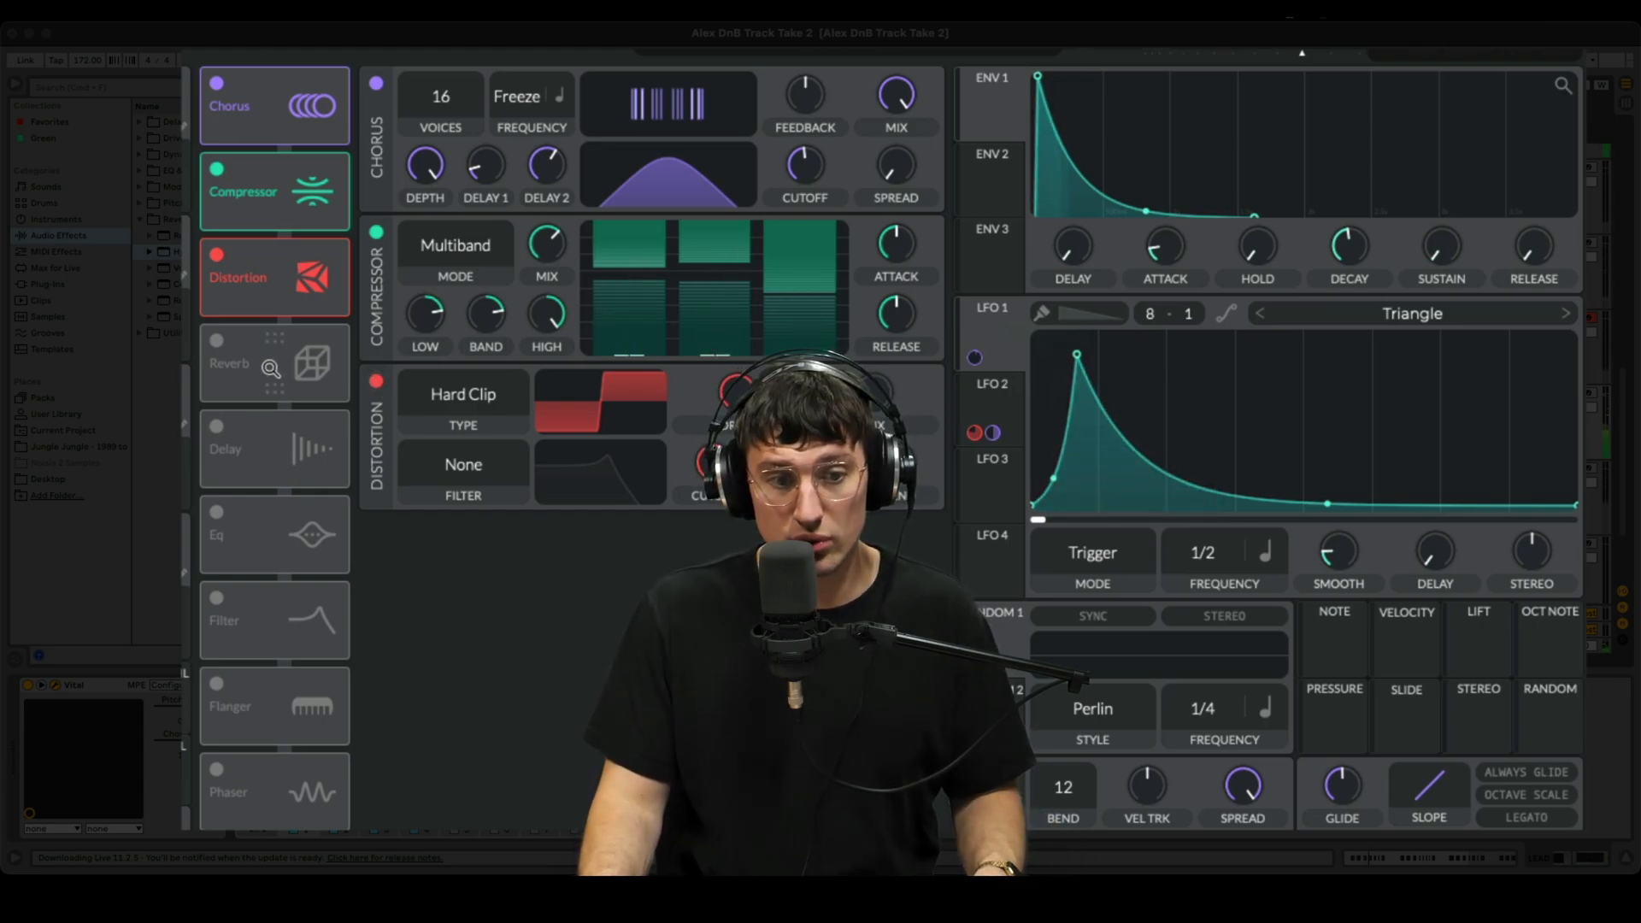
pyautogui.click(214, 340)
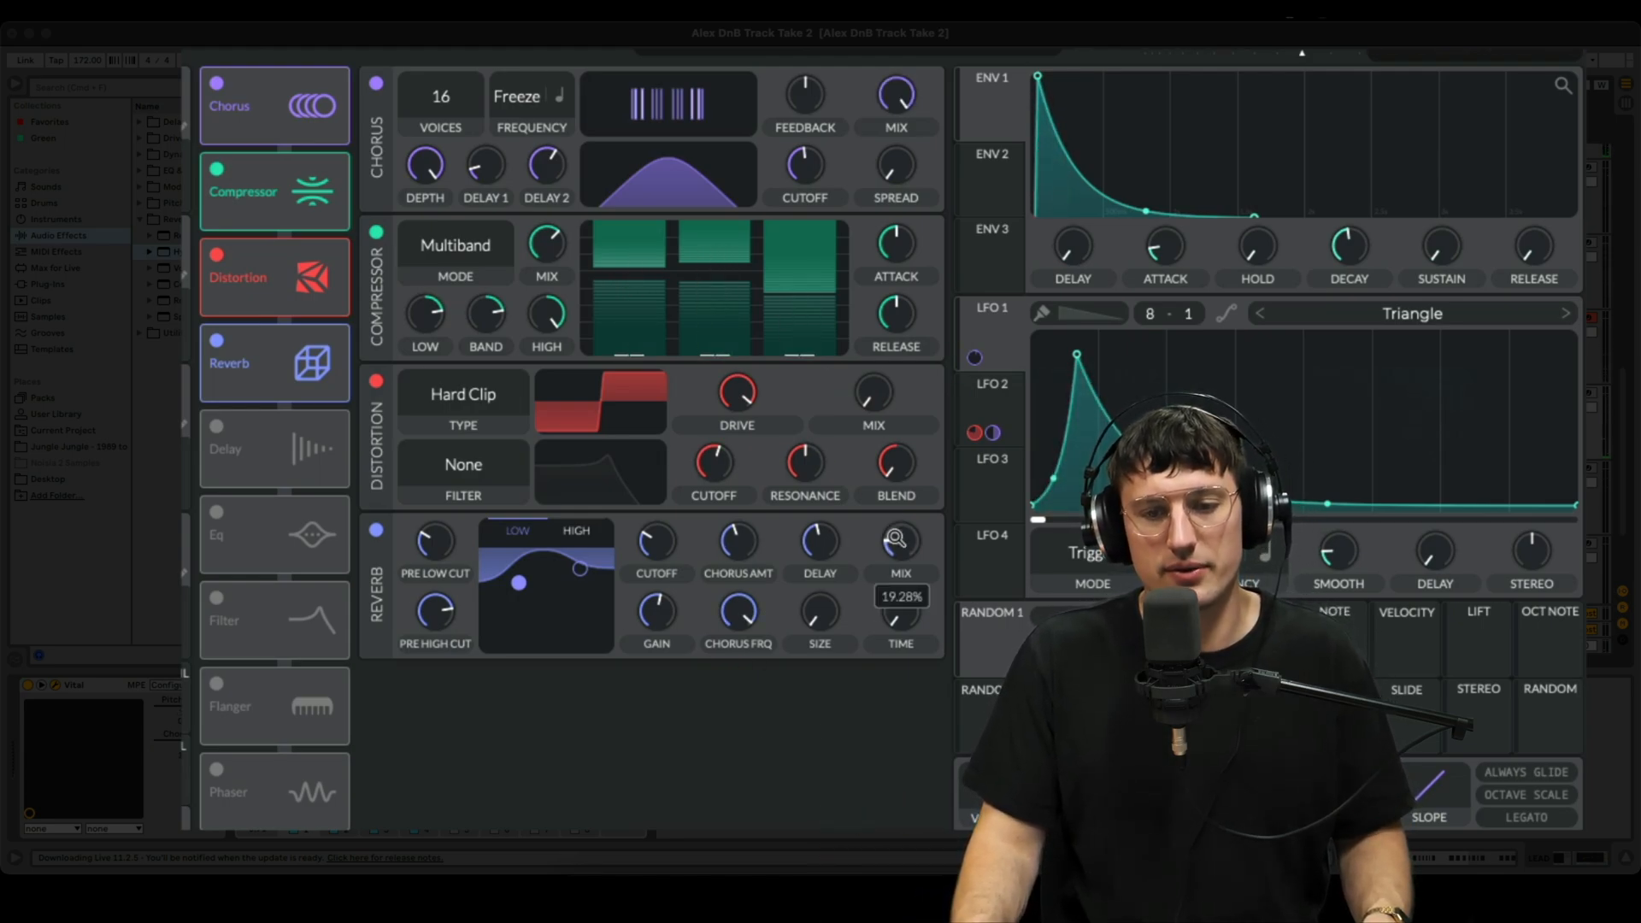
# Show the arrangement's automation lanes and delete the Chorus Mix automation over the LEAD track's clips.
pyautogui.click(990, 331)
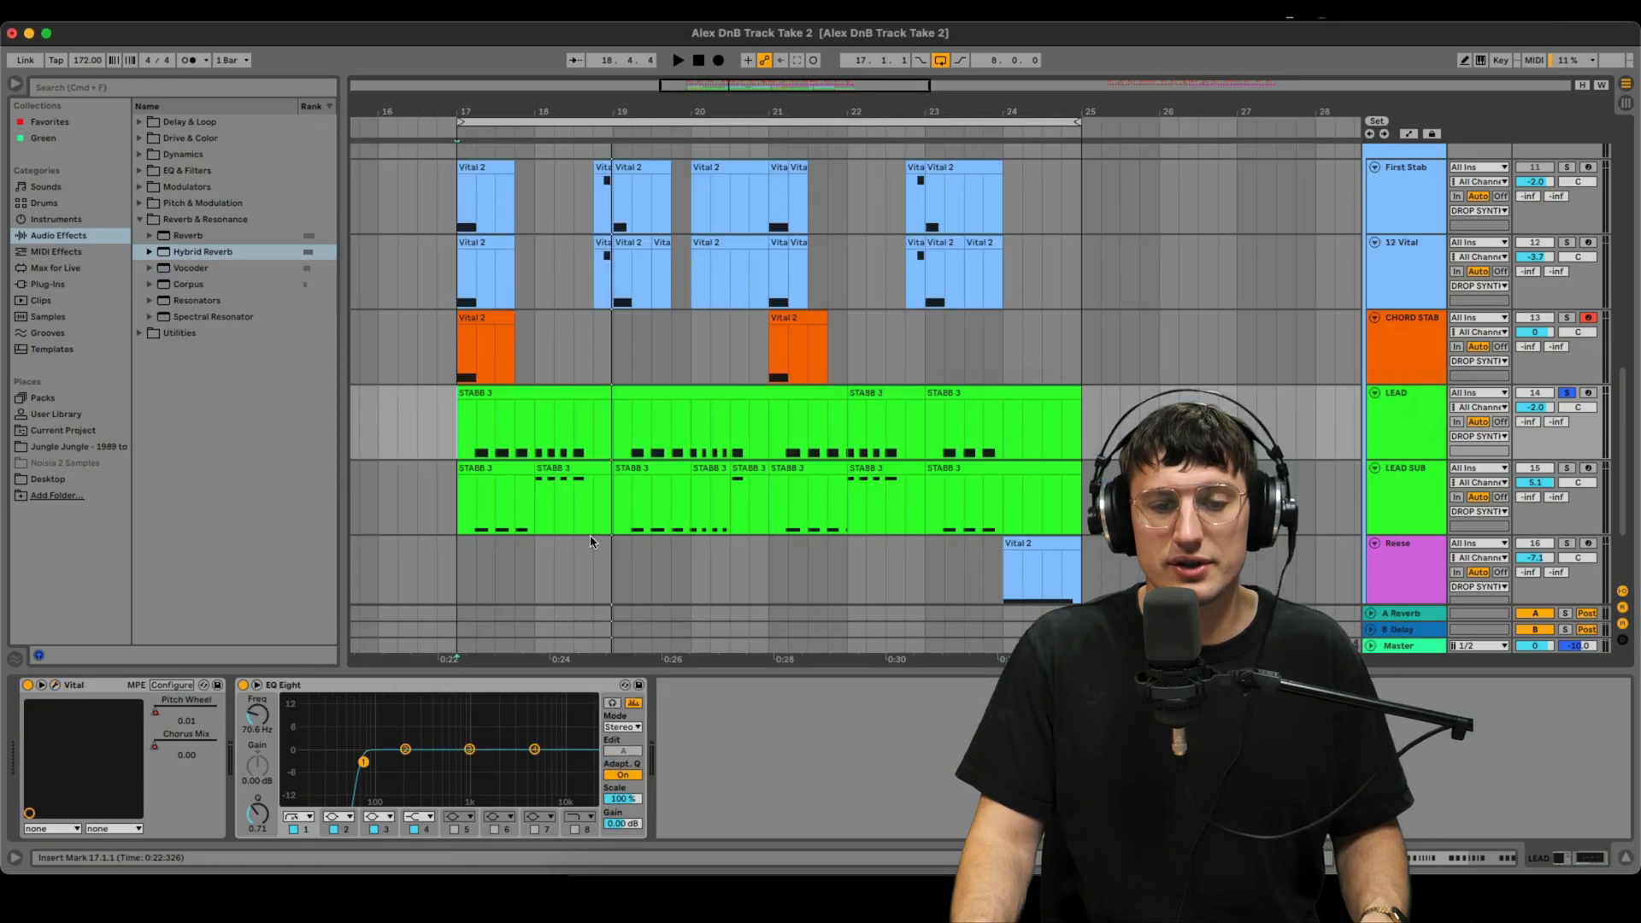
pyautogui.press('a')
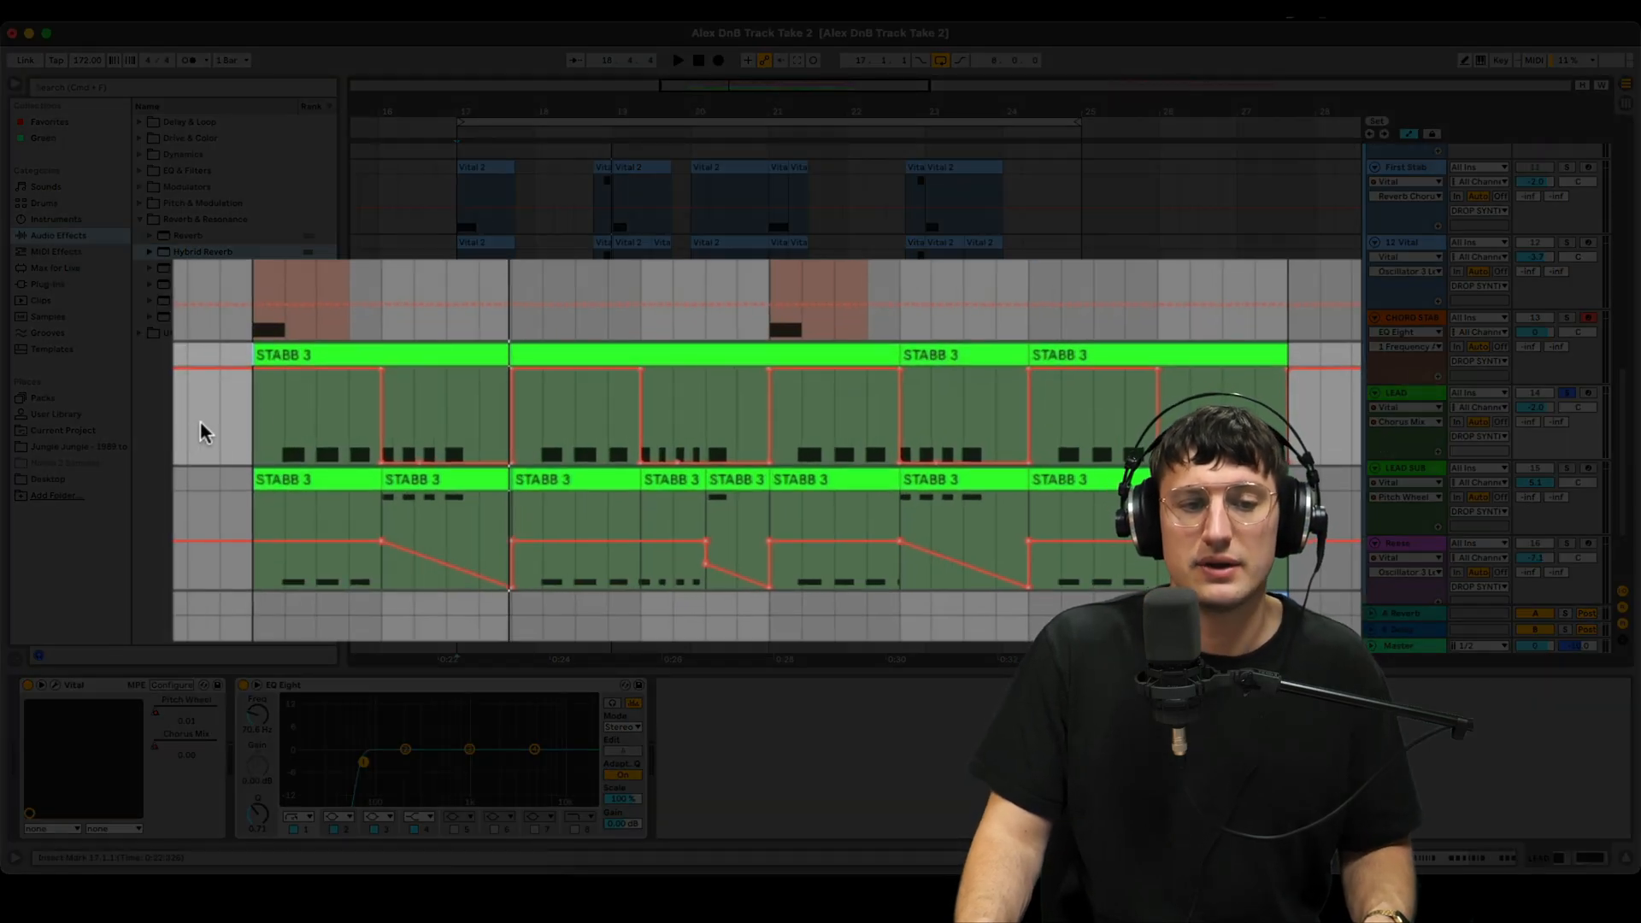
pyautogui.moveTo(500, 111); pyautogui.dragTo(499, 119)
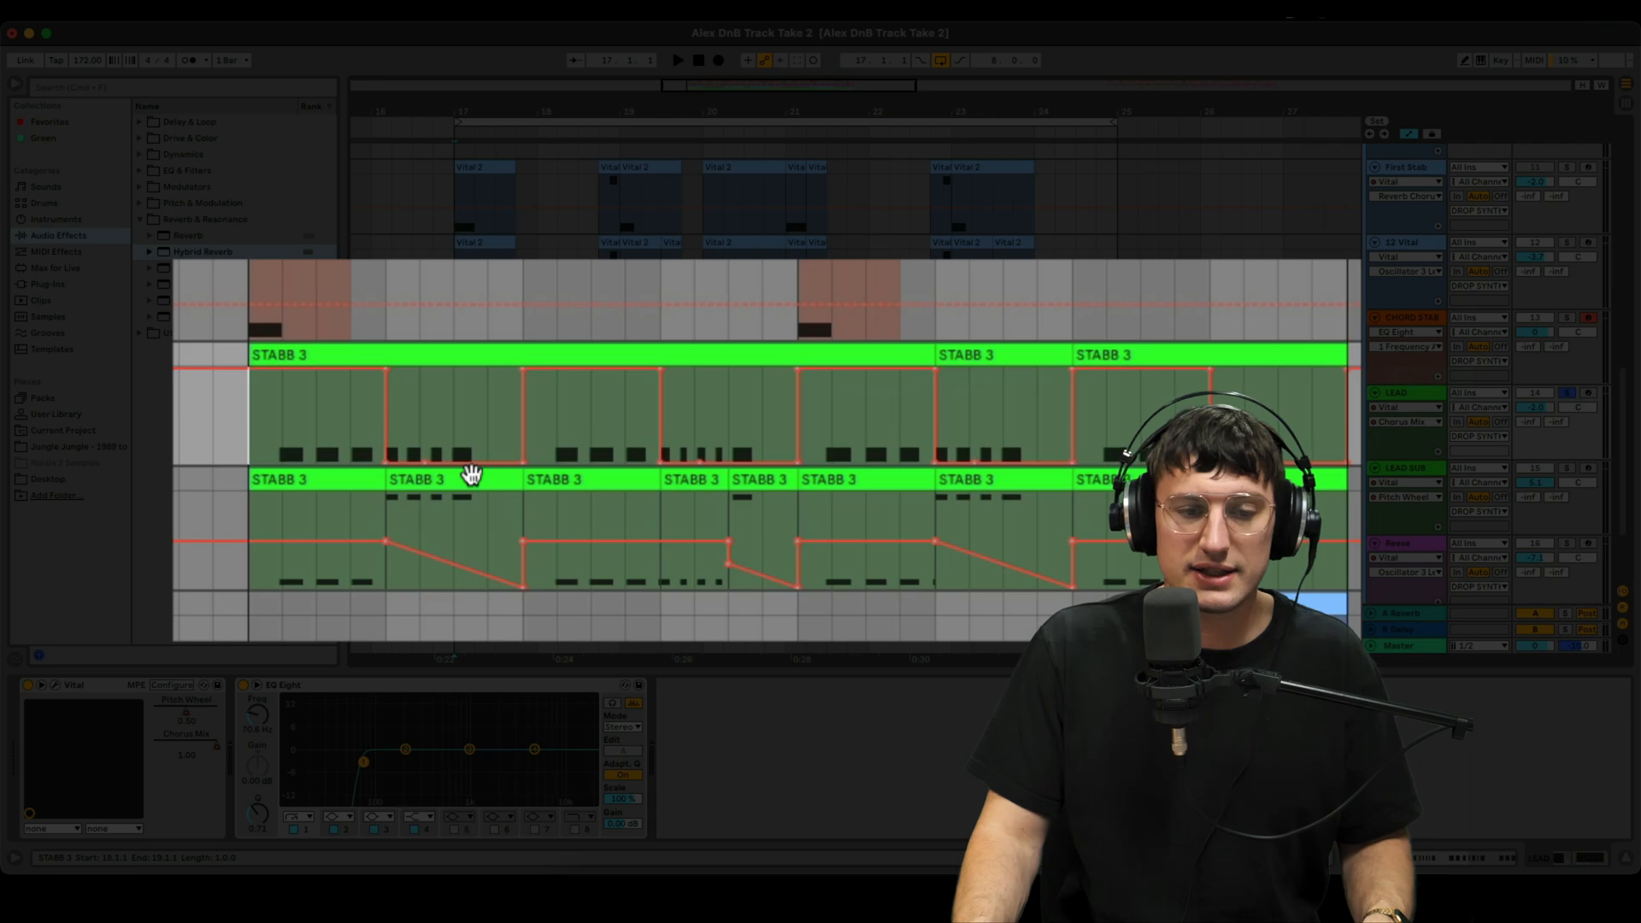
pyautogui.moveTo(282, 453); pyautogui.dragTo(1072, 427)
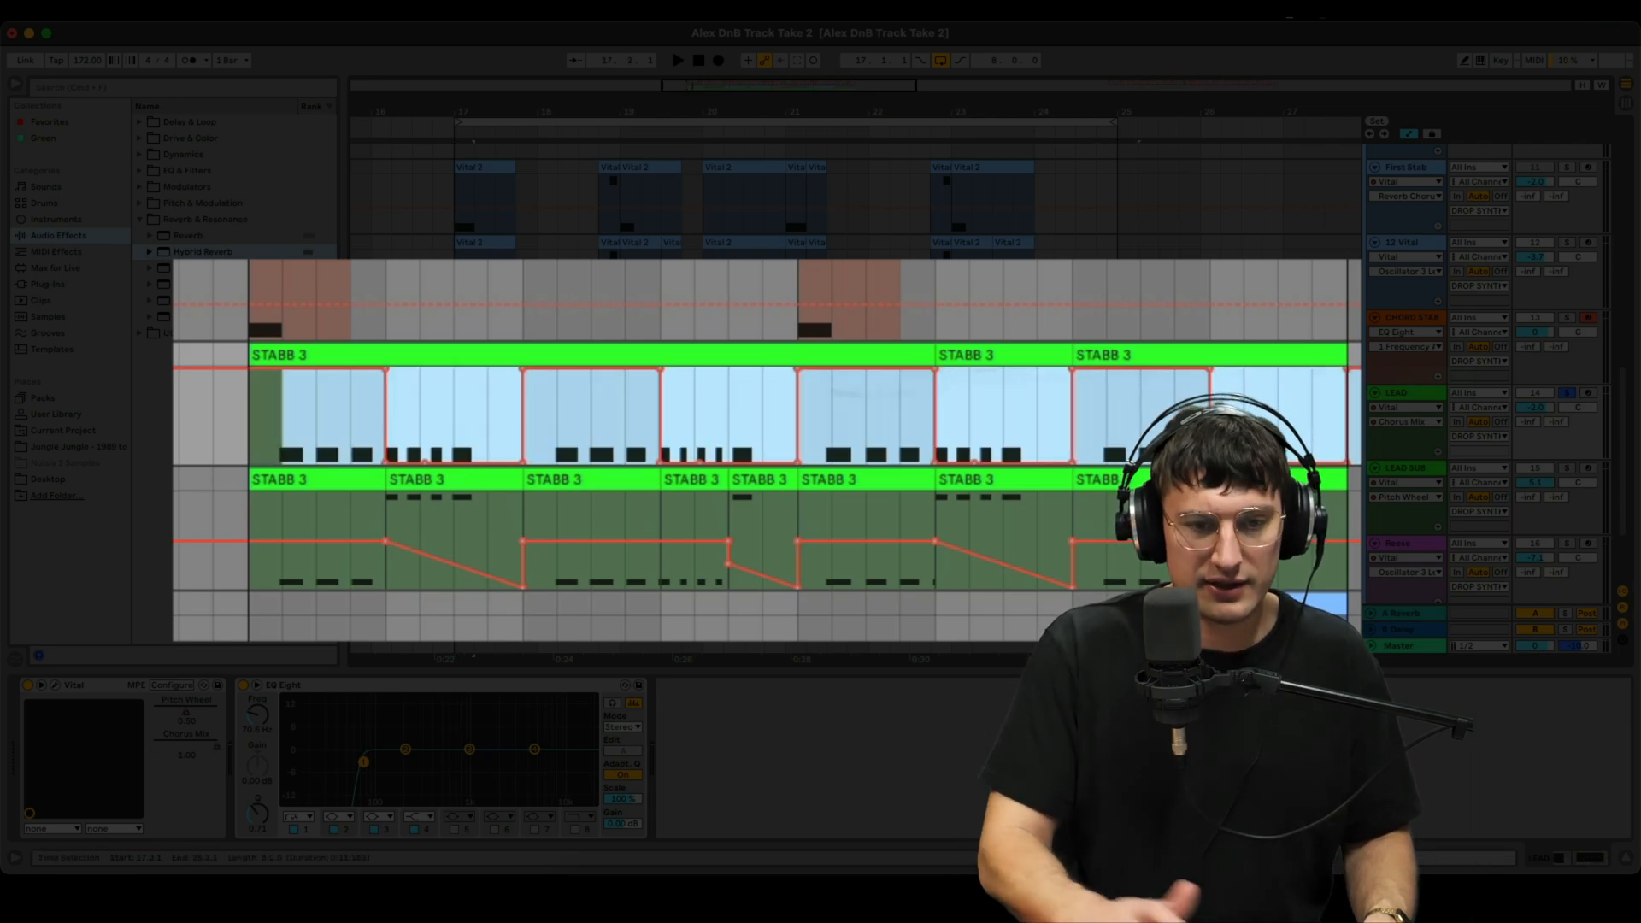
pyautogui.press('Delete')
pyautogui.press('space')
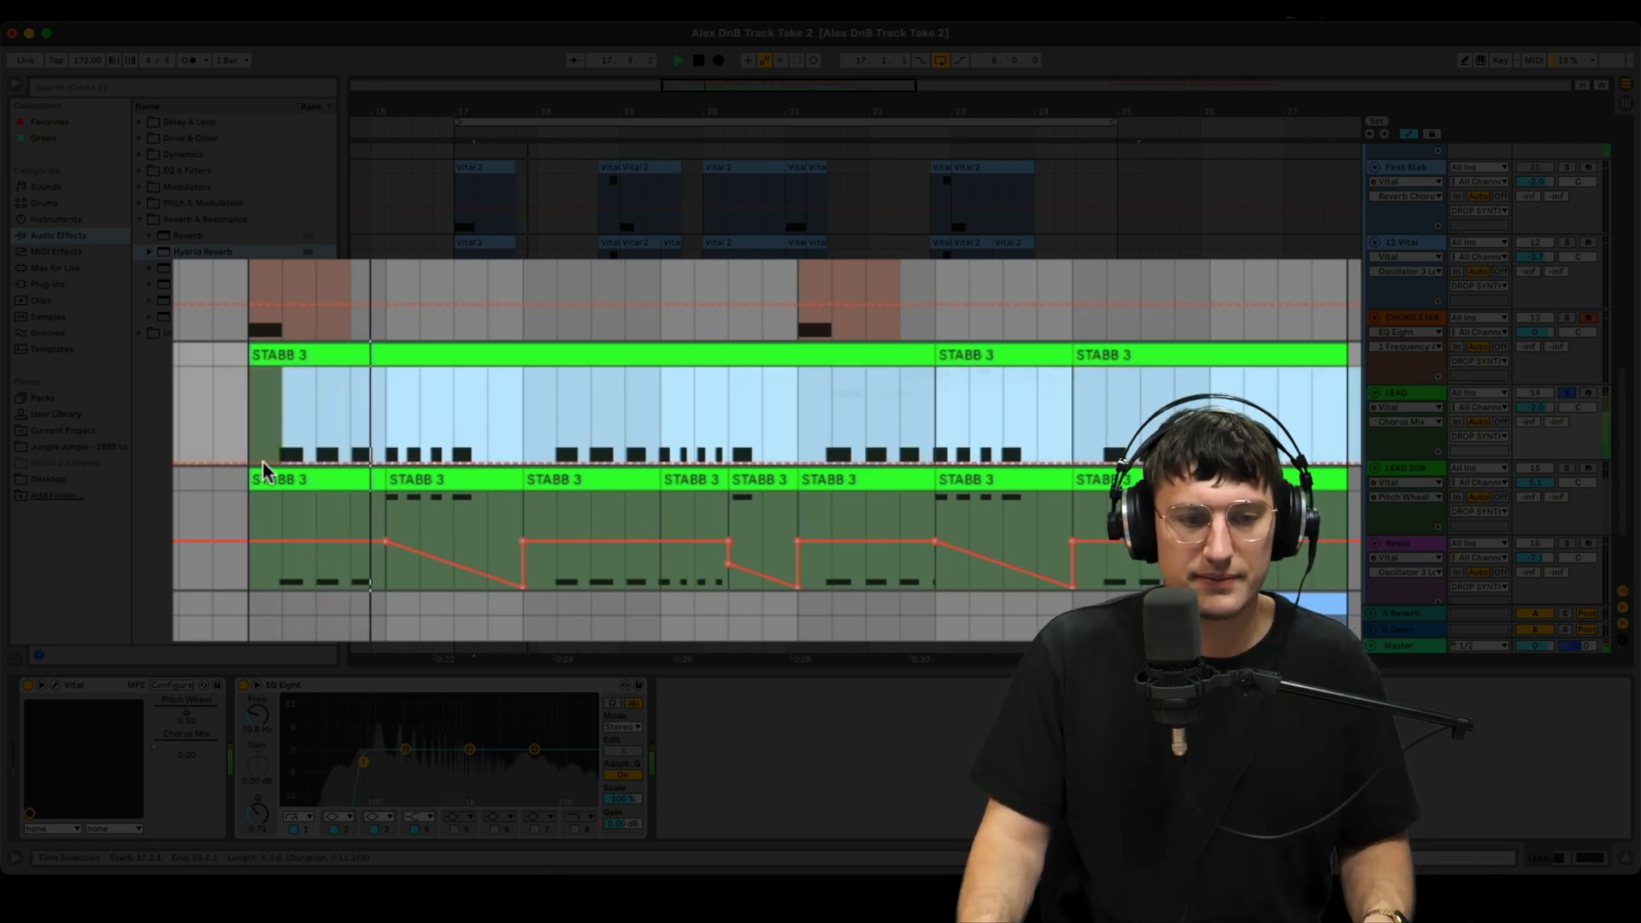
# Audition the LEAD track without chorus, and raise its flat Chorus Mix automation to 1.00 and play it again.
pyautogui.click(245, 459)
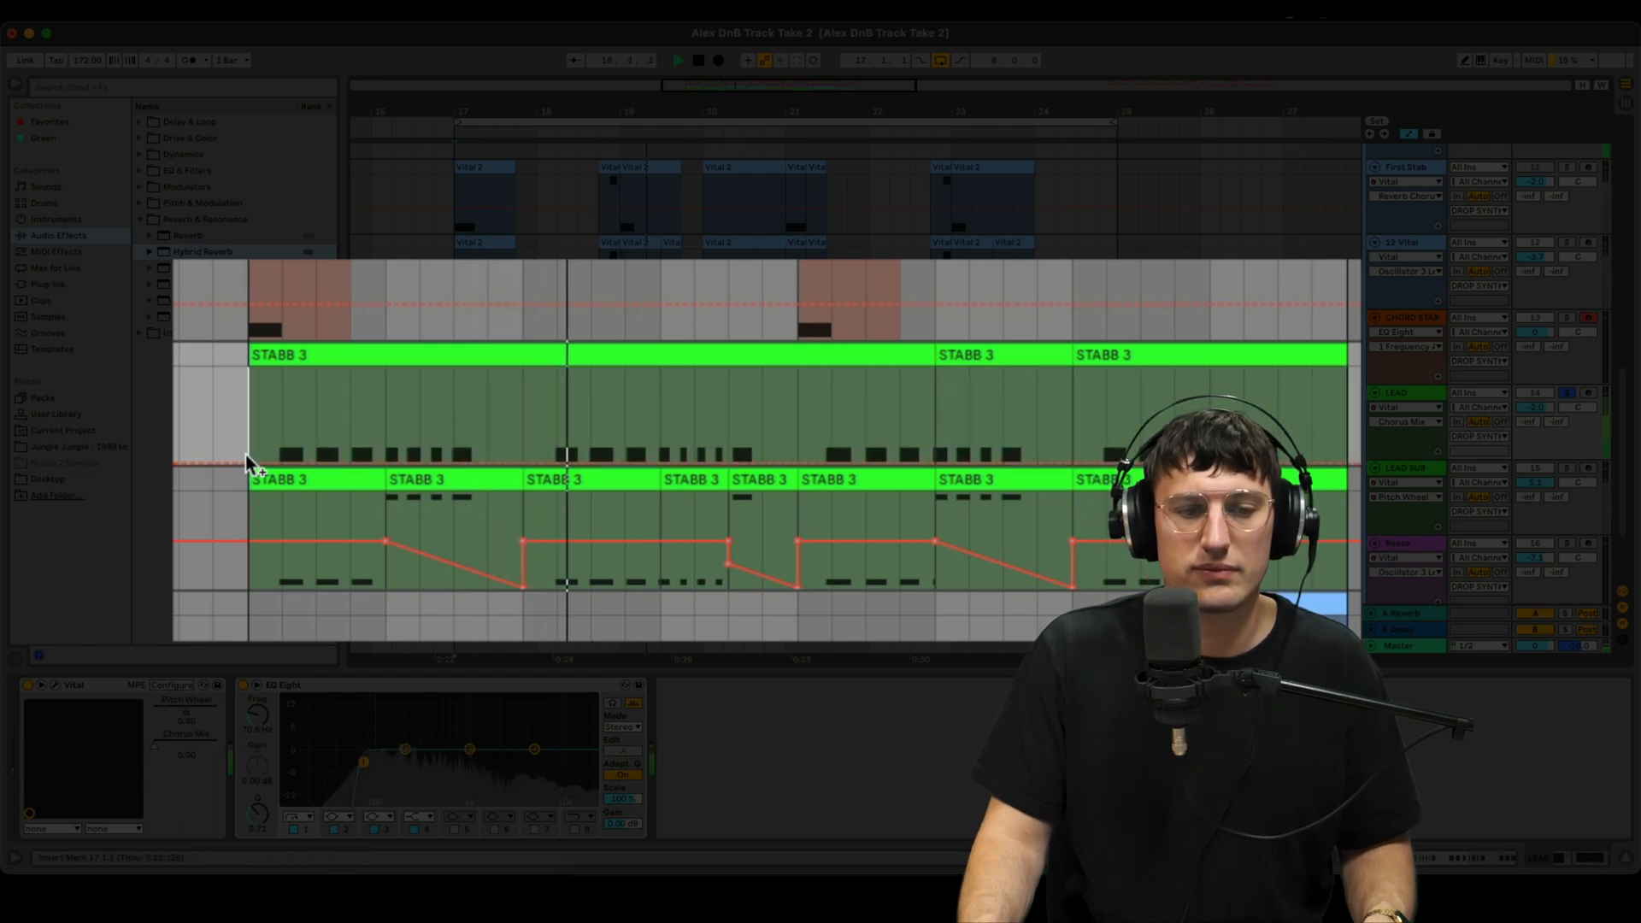
pyautogui.press('space')
pyautogui.press('Down')
pyautogui.click(248, 462)
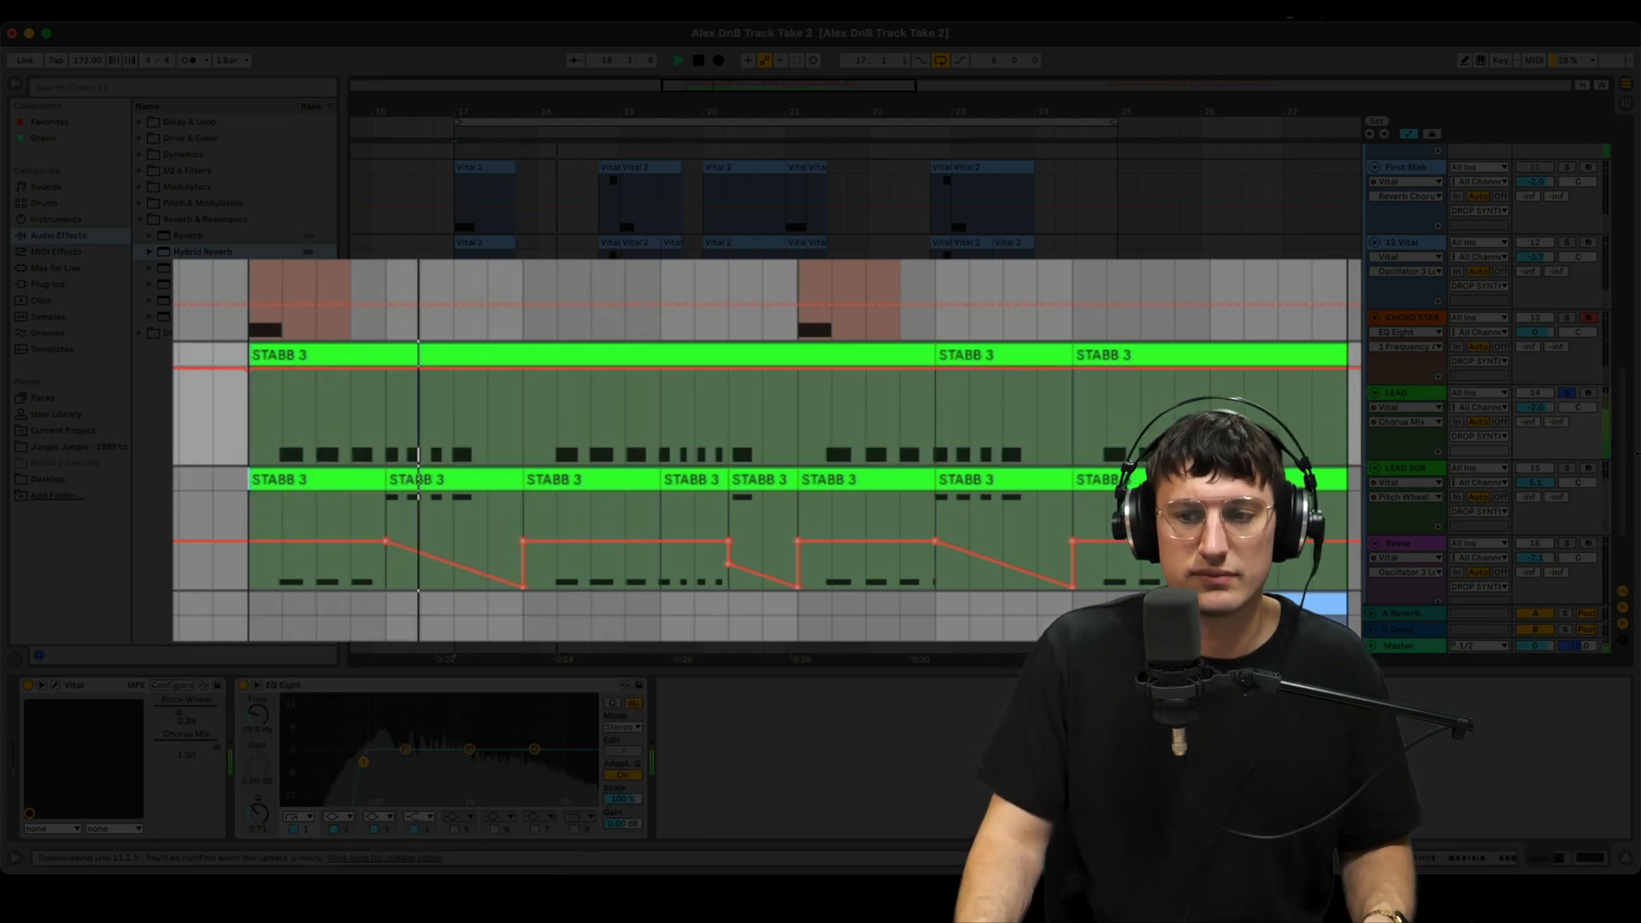
pyautogui.click(1568, 394)
pyautogui.press('space')
pyautogui.press('space')
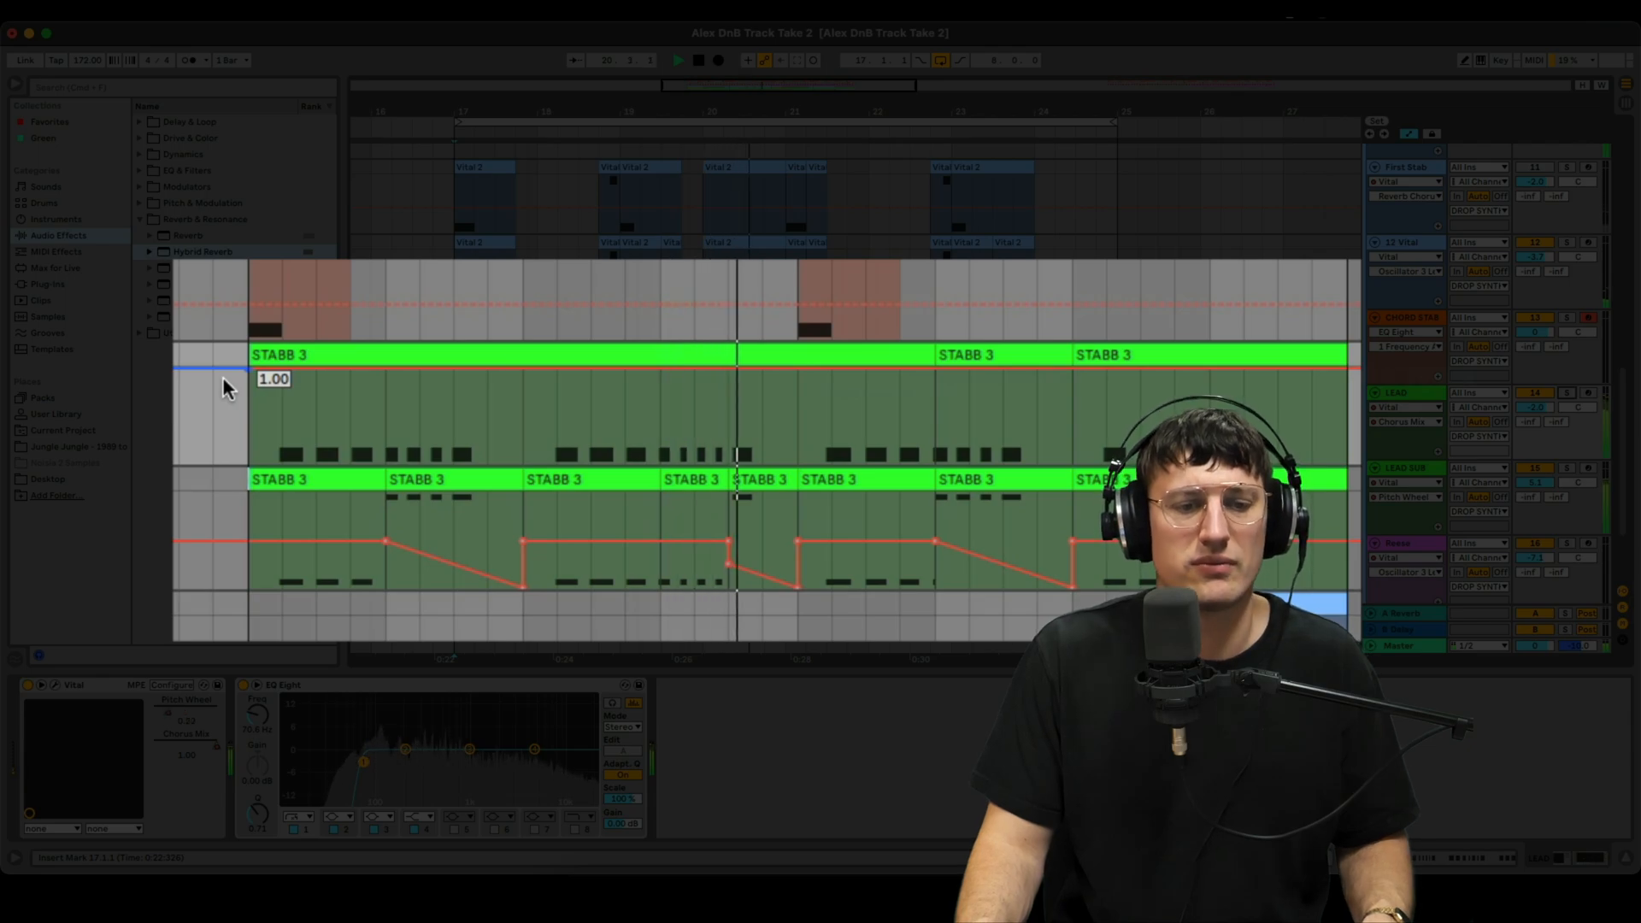
# Try lowering Chorus Mix to 0.00 over the LEAD track's first bar and duplicating that one-bar section along the track.
pyautogui.moveTo(376, 418)
pyautogui.mouseDown()
pyautogui.moveTo(245, 423)
pyautogui.moveTo(290, 466)
pyautogui.moveTo(328, 416)
pyautogui.moveTo(258, 416)
pyautogui.mouseUp()
pyautogui.press('super+z')
pyautogui.press('super+d')
pyautogui.press('super+d')
pyautogui.press('super+d')
pyautogui.press('super+d')
pyautogui.press('super+d')
pyautogui.press('super+d')
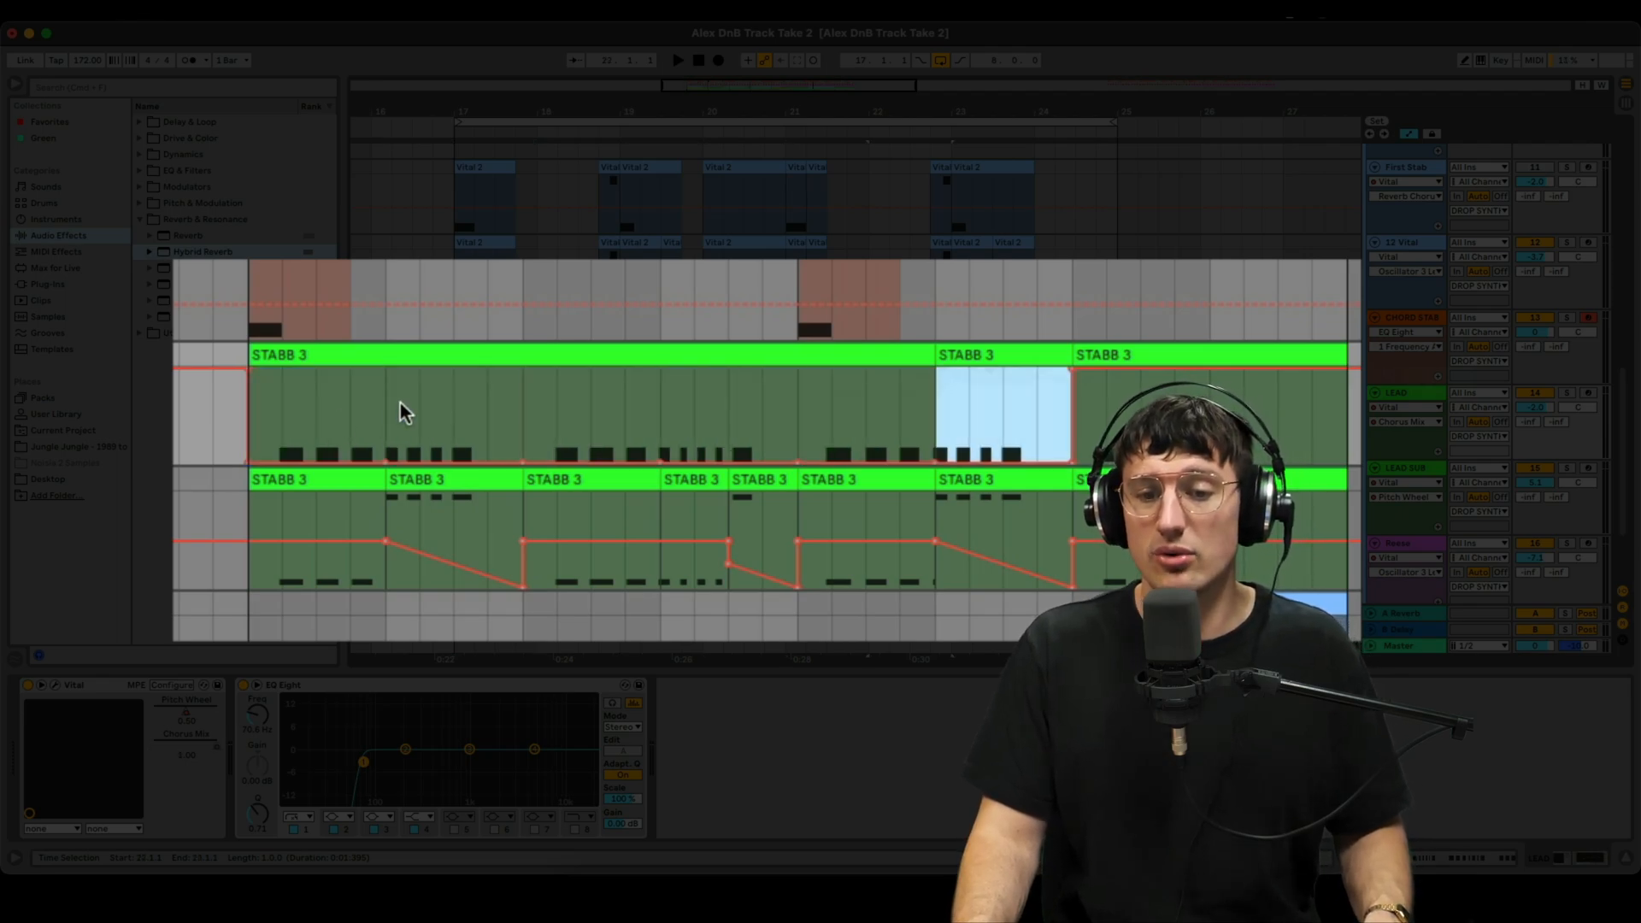
# Undo the repeated duplications of the one-bar Chorus Mix section.
pyautogui.press('super+z')
pyautogui.press('super+z')
pyautogui.press('super+z')
pyautogui.press('super+z')
pyautogui.press('super+z')
pyautogui.press('super+z')
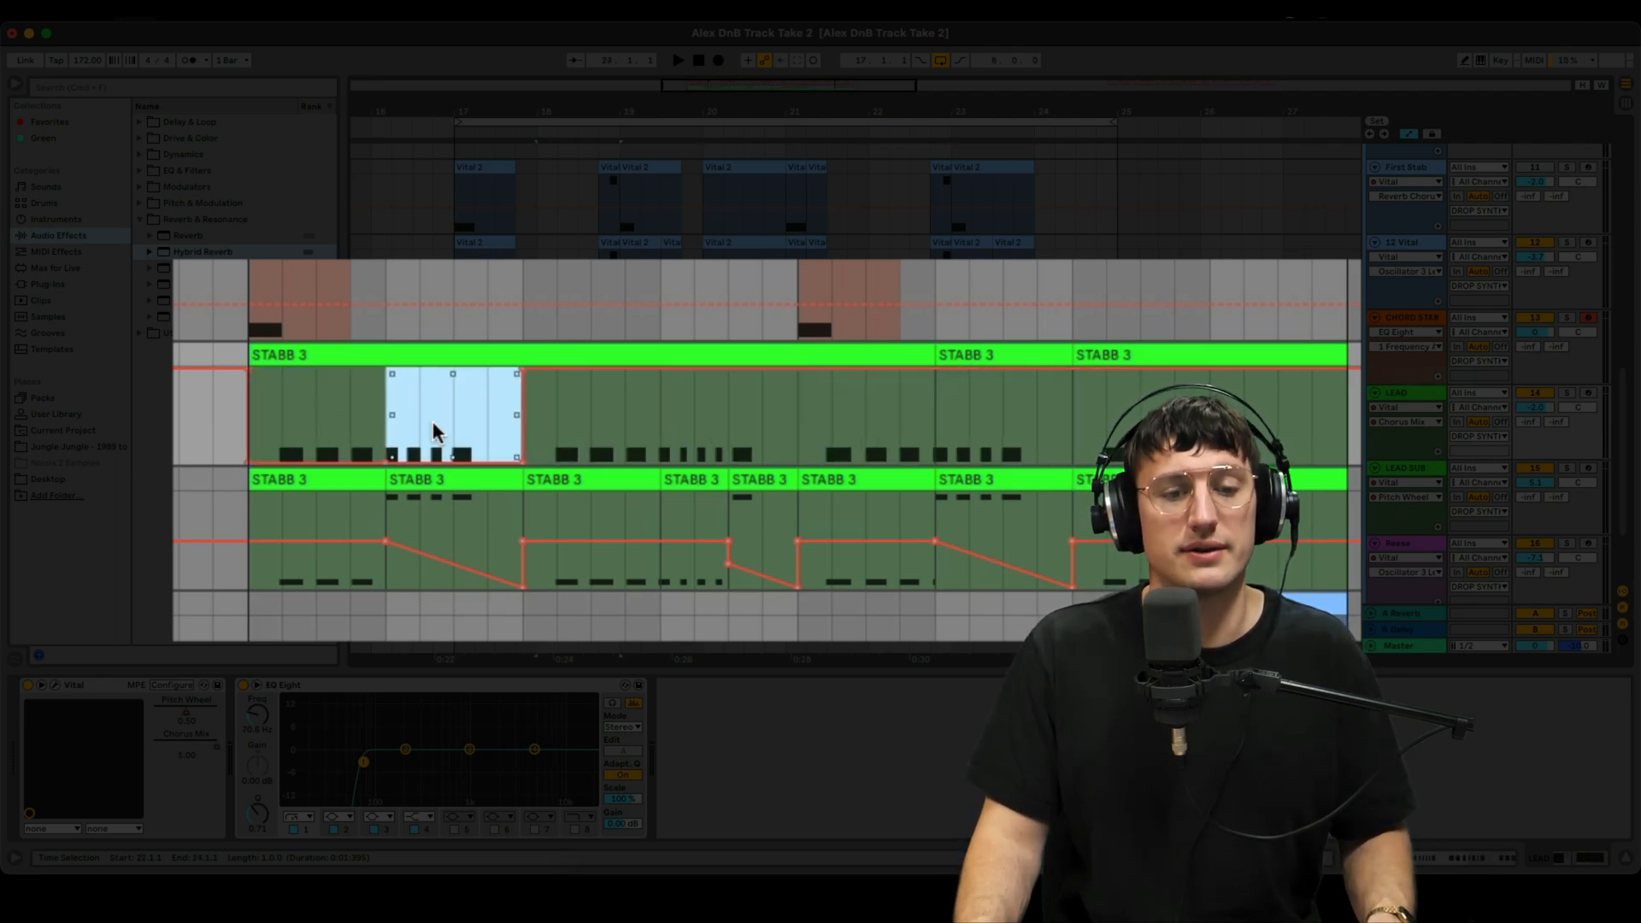
# Try a two-bar Chorus Mix pattern, 0.00 in the first bar and 1.00 in the second, duplicated three times along LEAD, and play it.
pyautogui.moveTo(513, 423); pyautogui.dragTo(257, 433)
pyautogui.press('super+d')
pyautogui.press('super+d')
pyautogui.press('super+d')
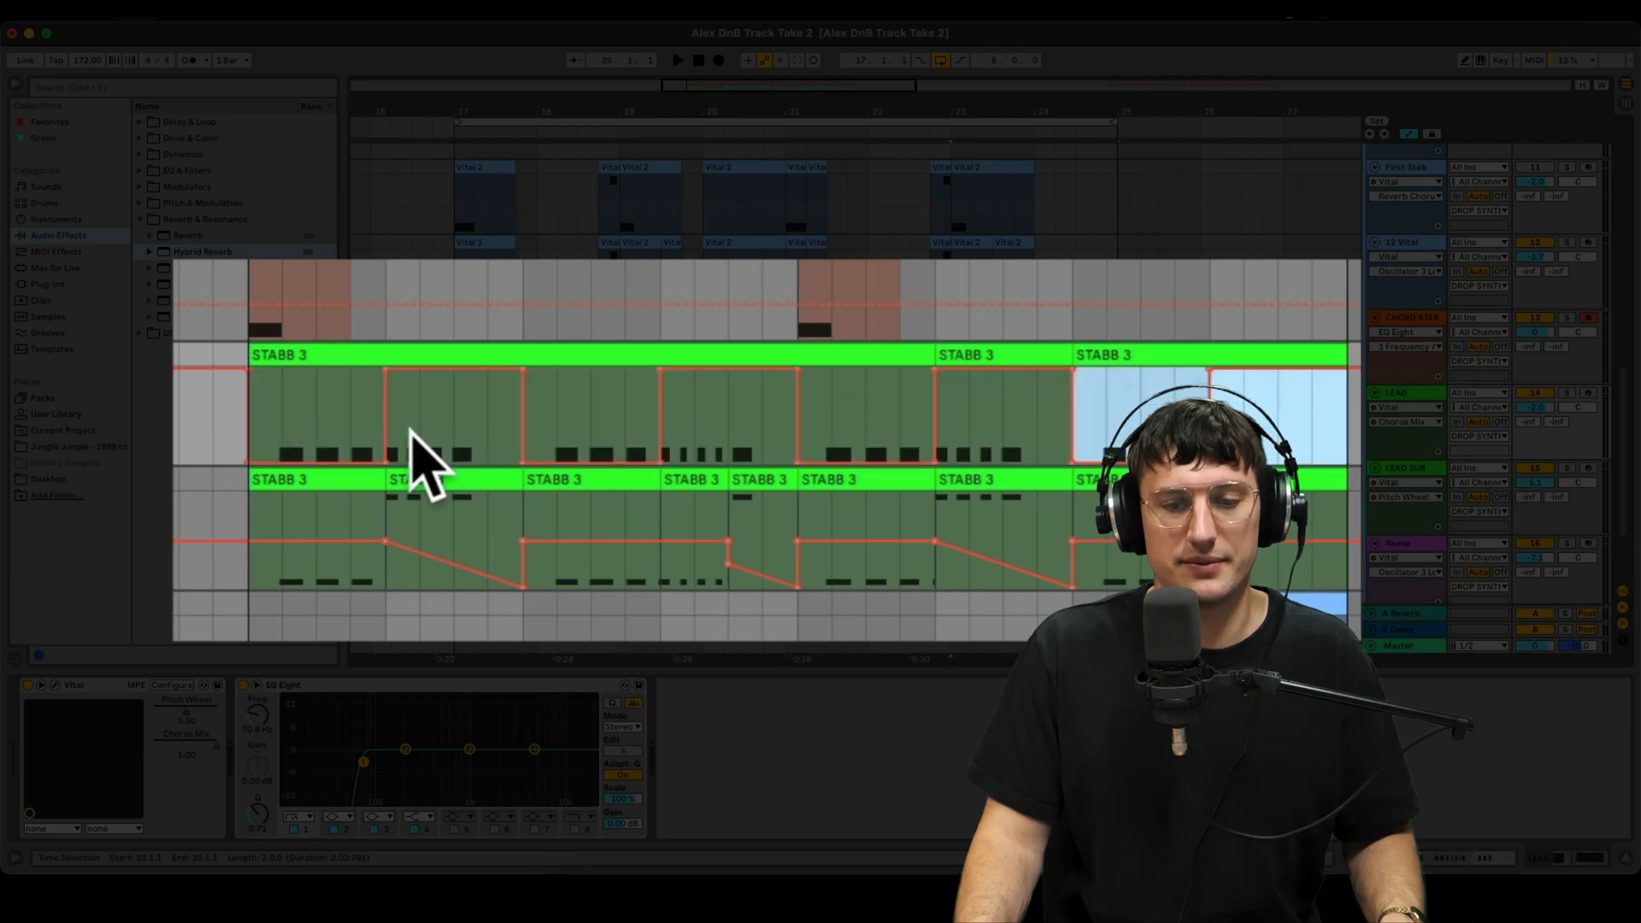
pyautogui.press('space')
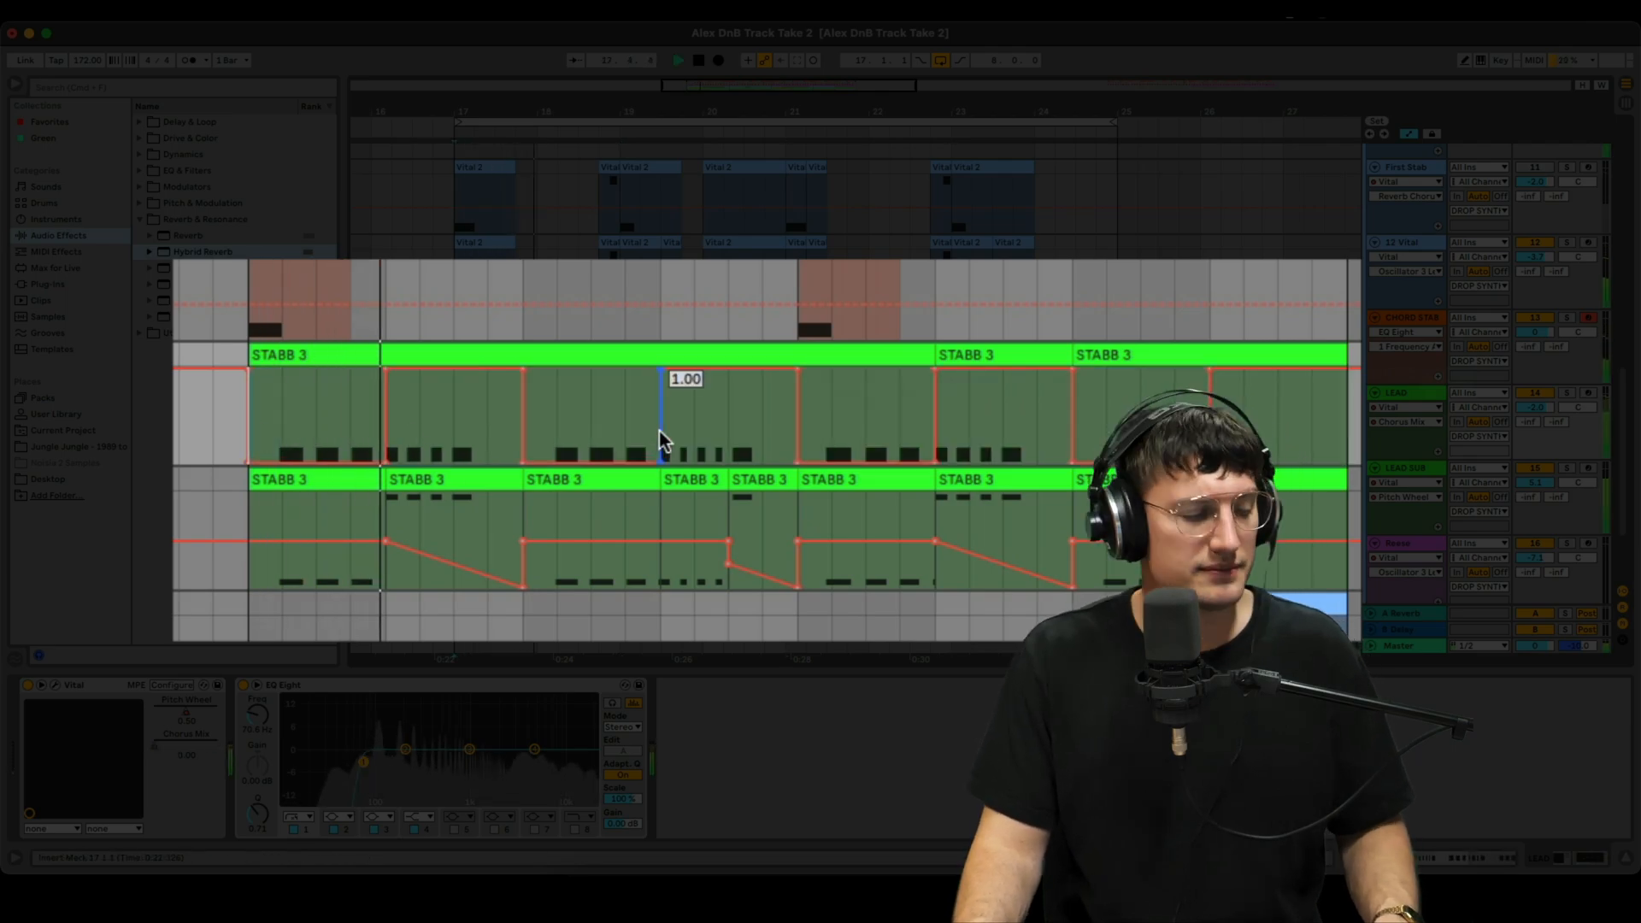
# Undo the two-bar Chorus Mix pattern and its duplicates on the LEAD track, back to the flat automation line.
pyautogui.press('a')
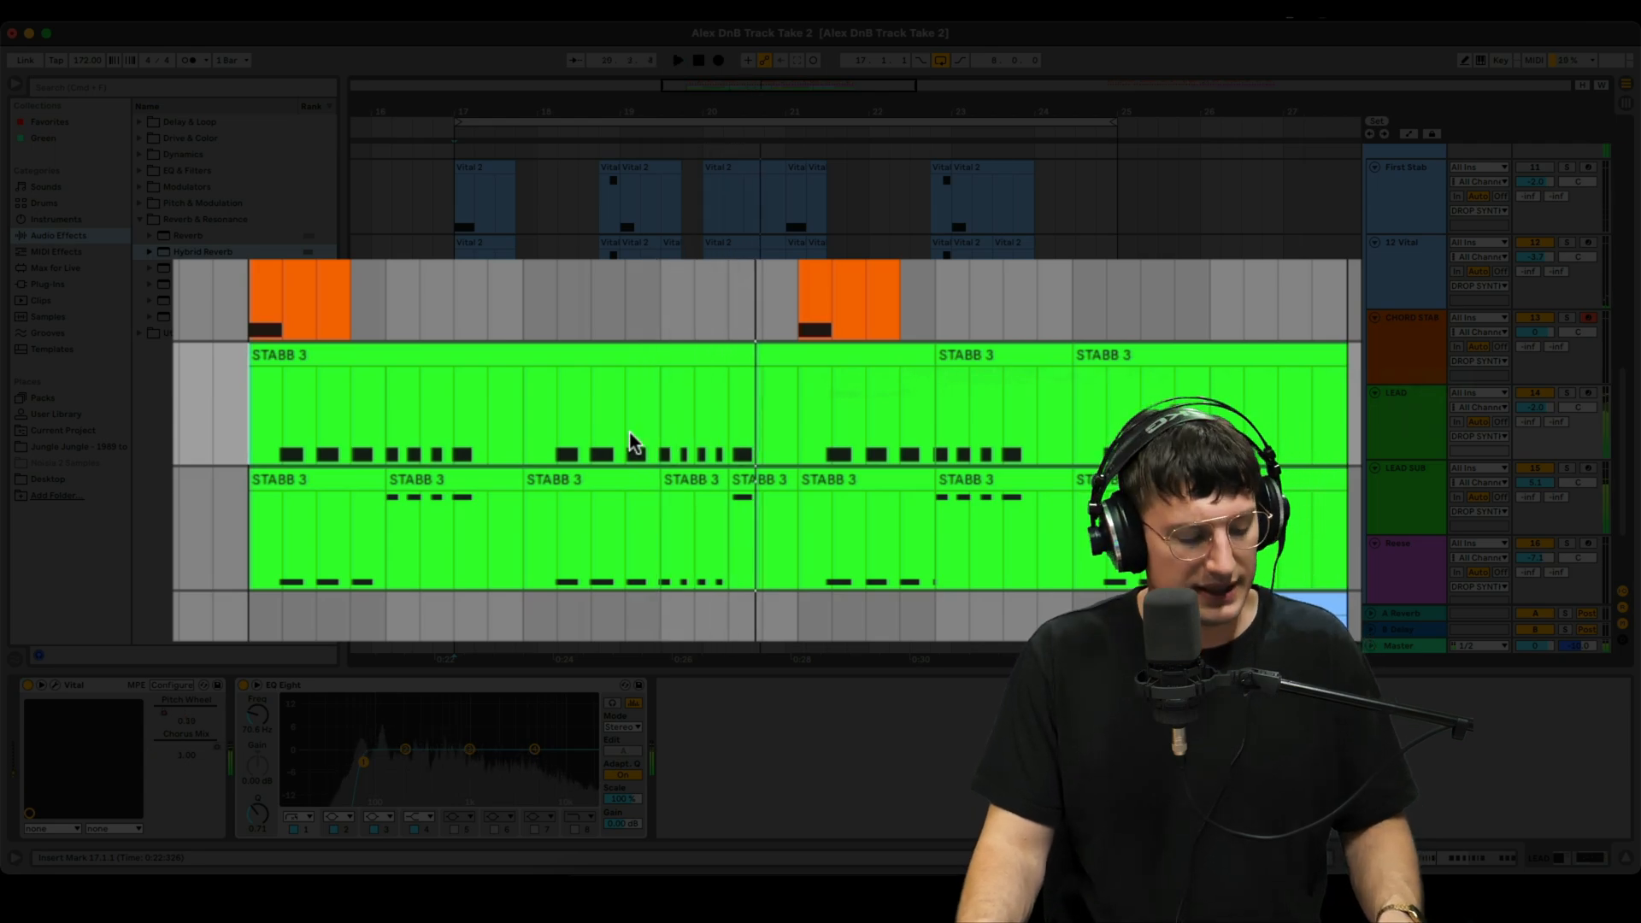
pyautogui.press('super+z')
pyautogui.press('super+z')
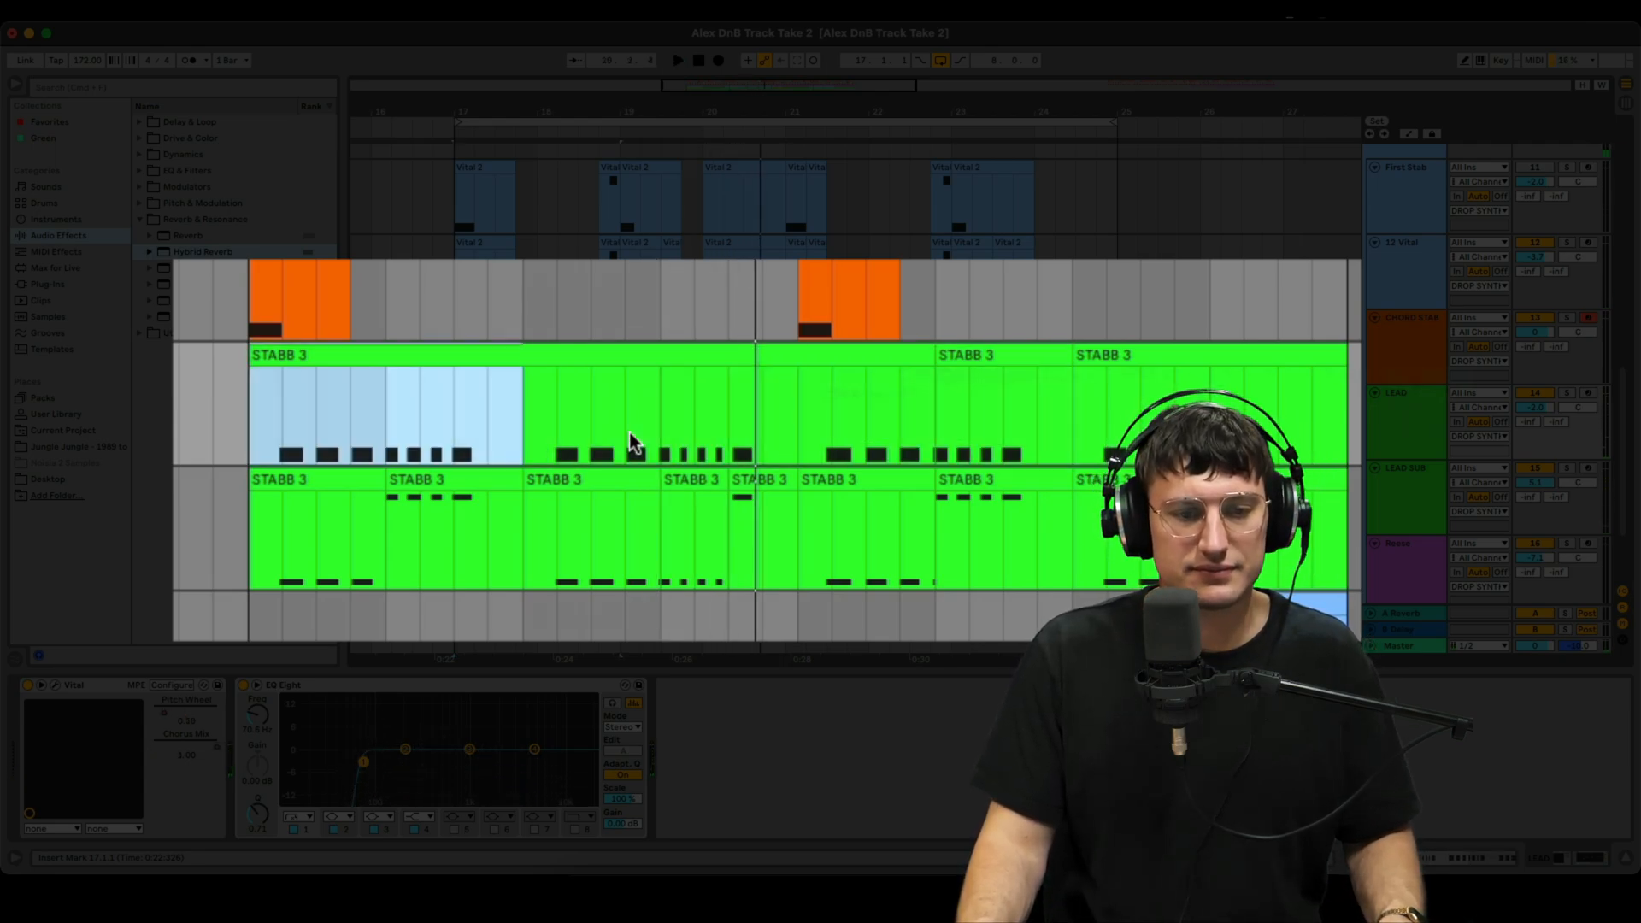
pyautogui.press('a')
pyautogui.press('a')
pyautogui.press('a')
pyautogui.press('super+z')
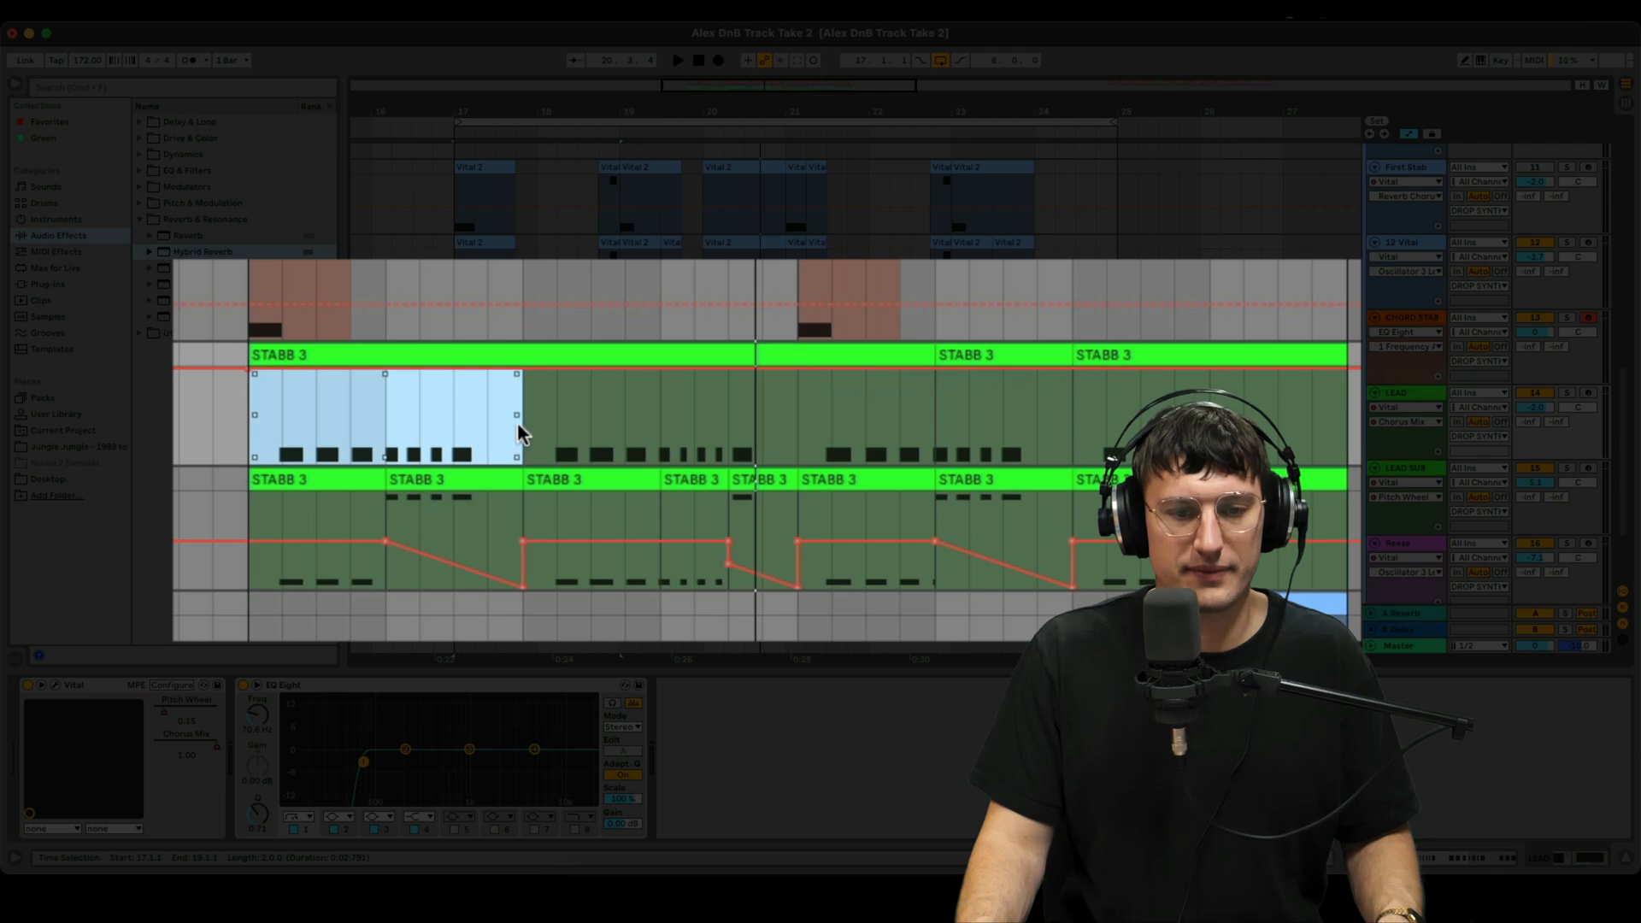
# Automate LEAD's Chorus Mix at 1.00 for the first bar and 0.00 for the second, and duplicate this two-bar pattern three times.
pyautogui.moveTo(392, 422); pyautogui.dragTo(484, 466)
pyautogui.keyDown('shift'); pyautogui.click(249, 439); pyautogui.keyUp('shift')
pyautogui.press('super+d')
pyautogui.press('super+d')
pyautogui.press('super+d')
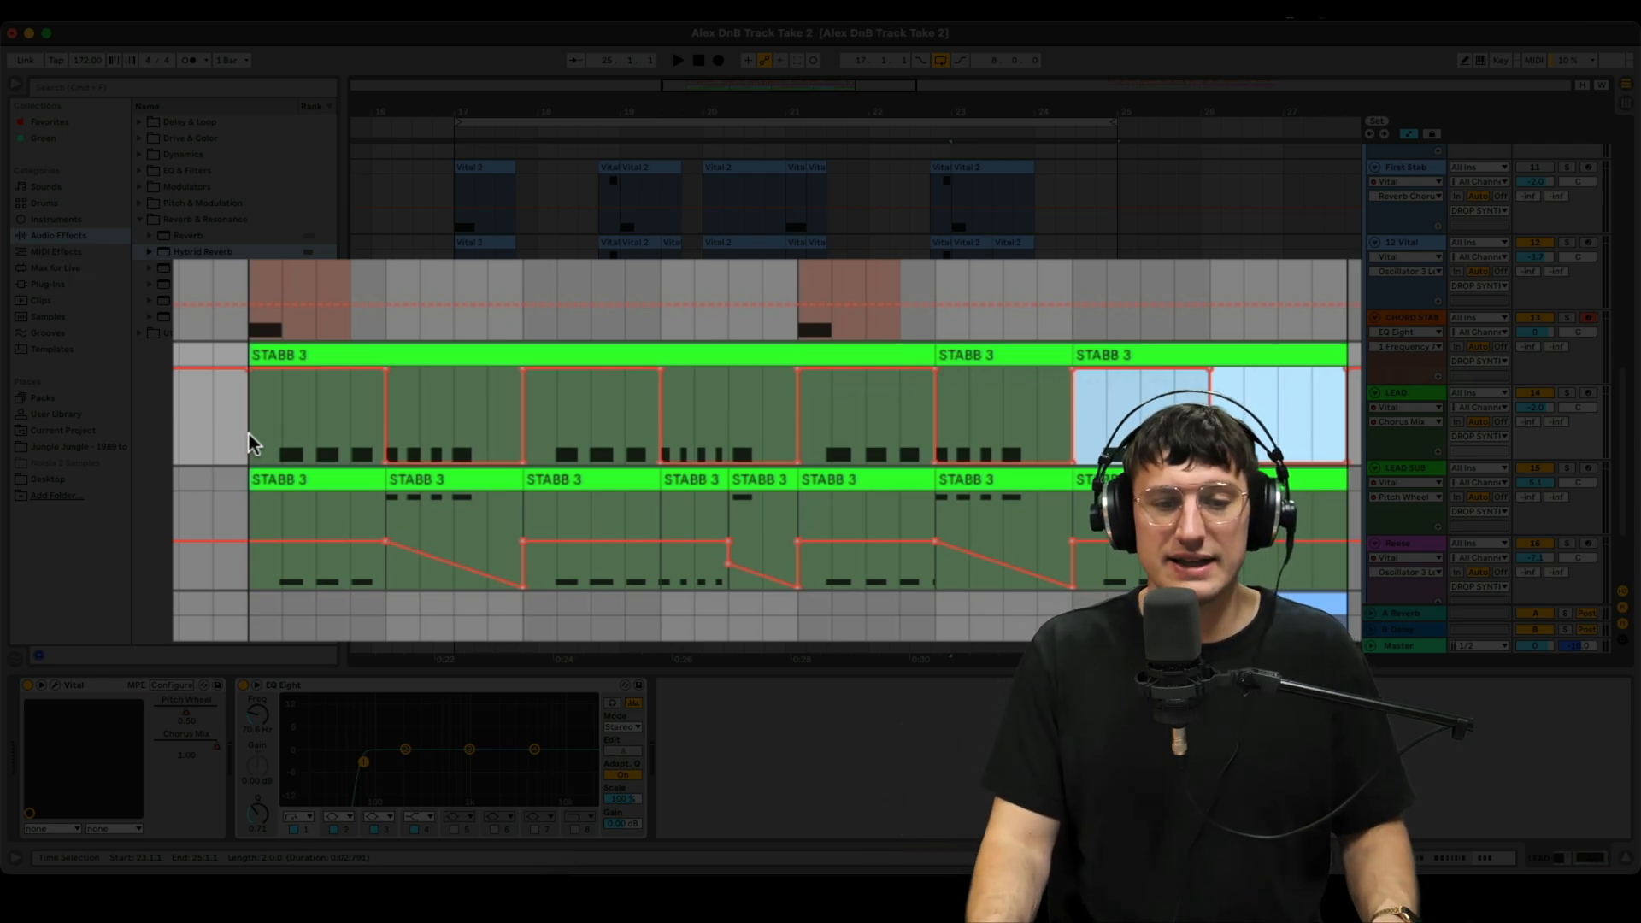
# Play the LEAD track from bar 17 to hear the alternating Chorus Mix, and bring its automation lane back into view.
pyautogui.click(249, 417)
pyautogui.press('space')
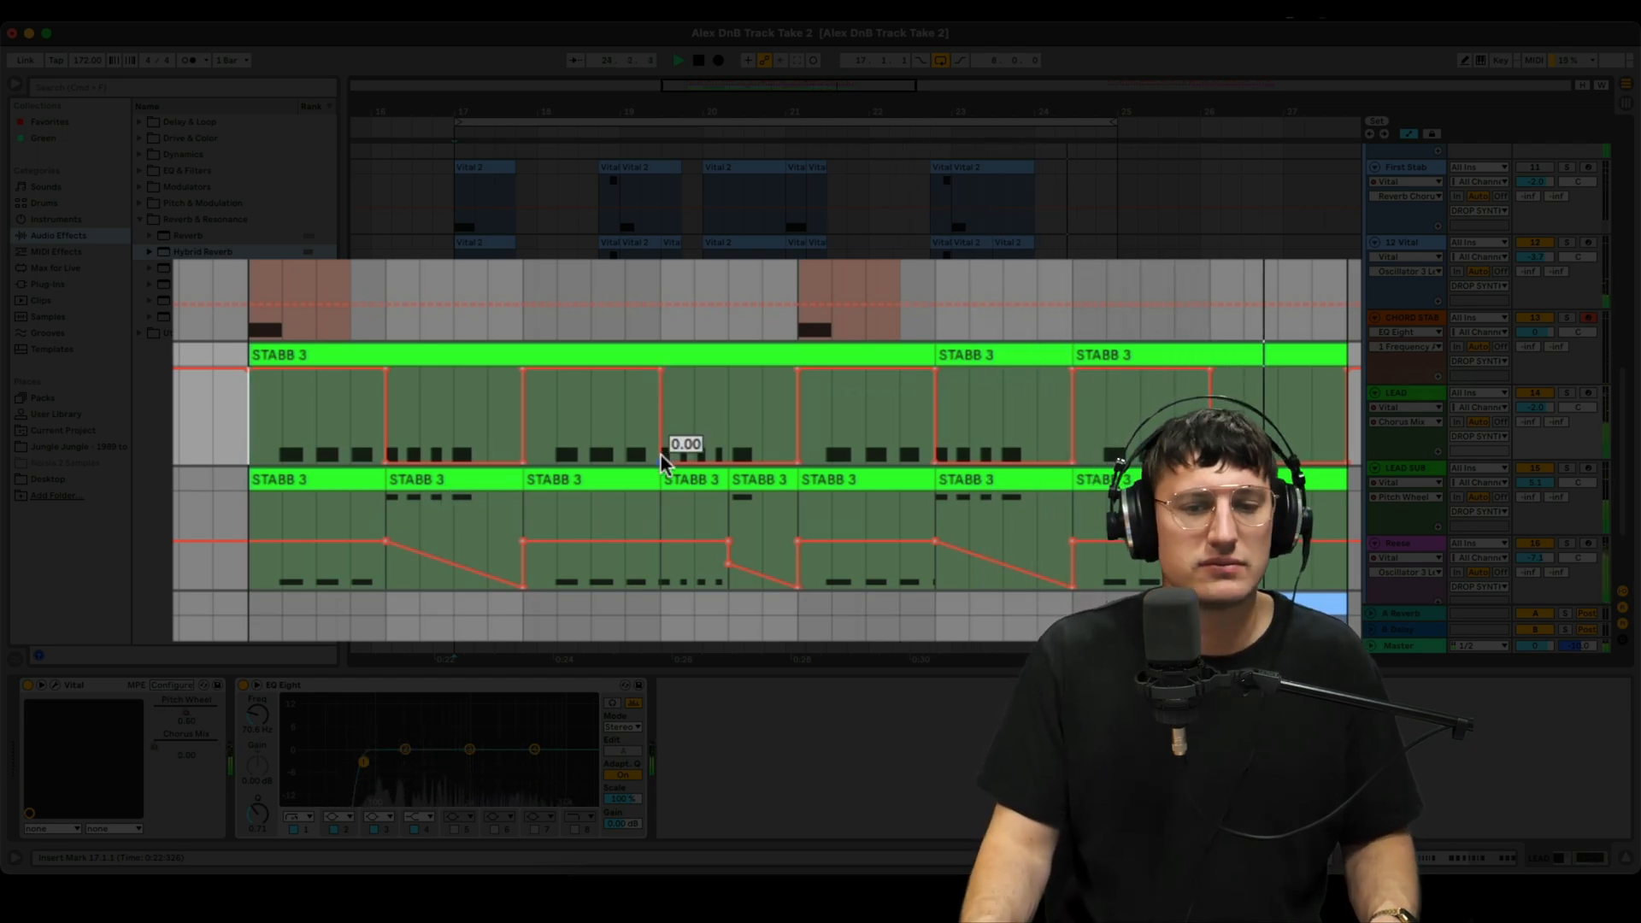
pyautogui.press('space')
pyautogui.press('a')
pyautogui.press('s')
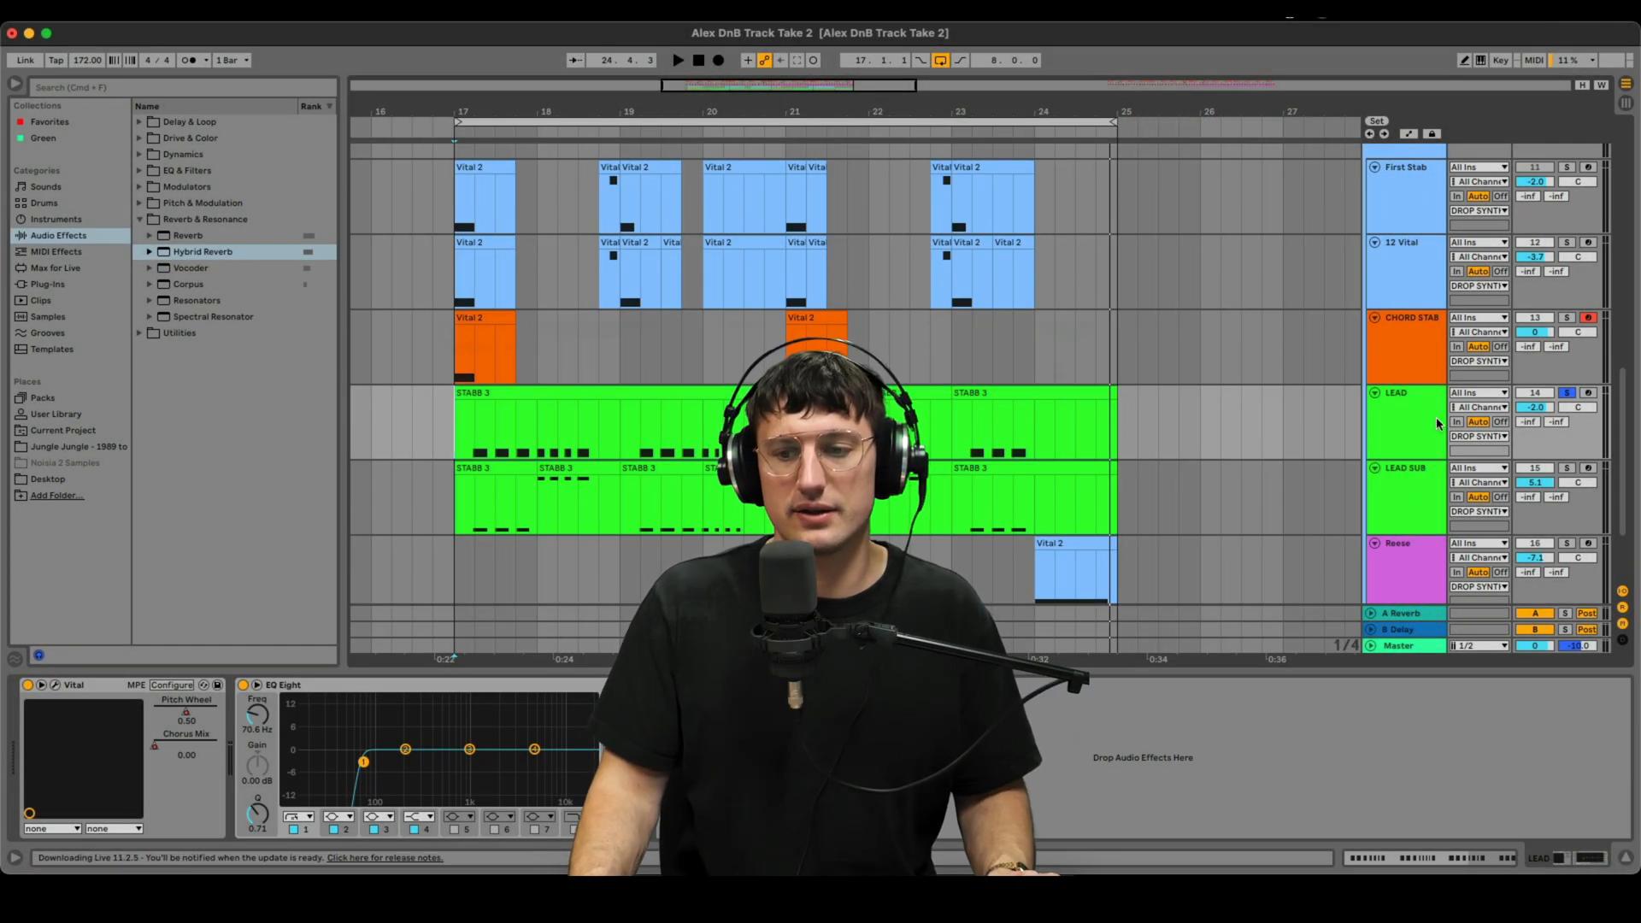
pyautogui.press('a')
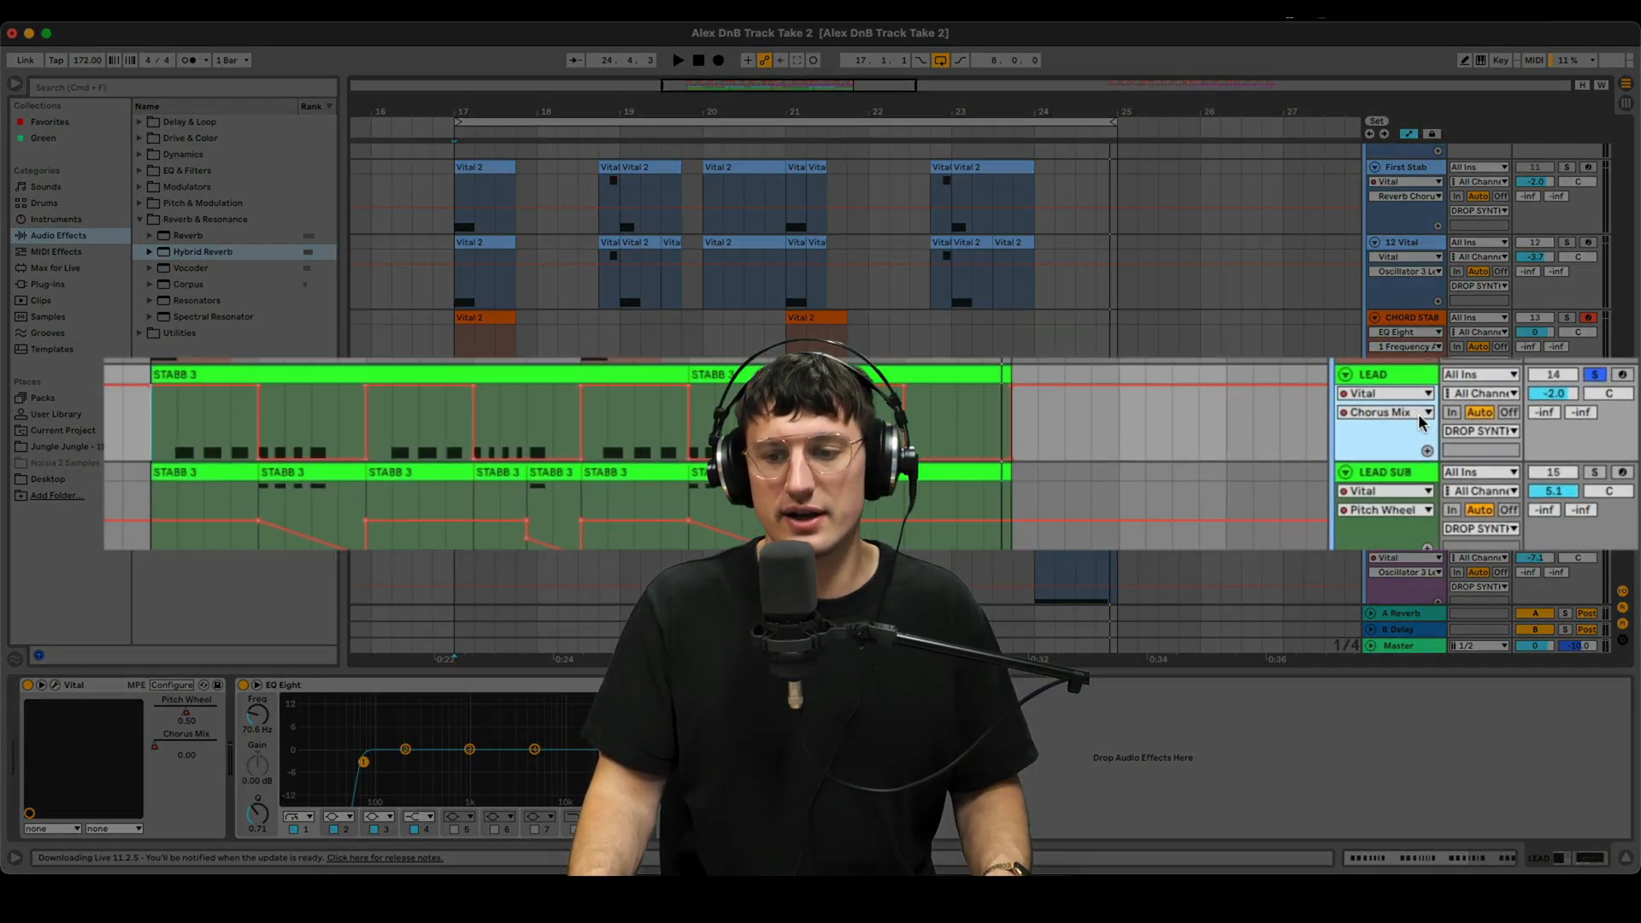
# Switch LEAD's automation lane to Vital's Pitch Wheel and examine the downward ramp in bar 18.
pyautogui.click(1411, 421)
pyautogui.click(1411, 456)
pyautogui.click(1333, 404)
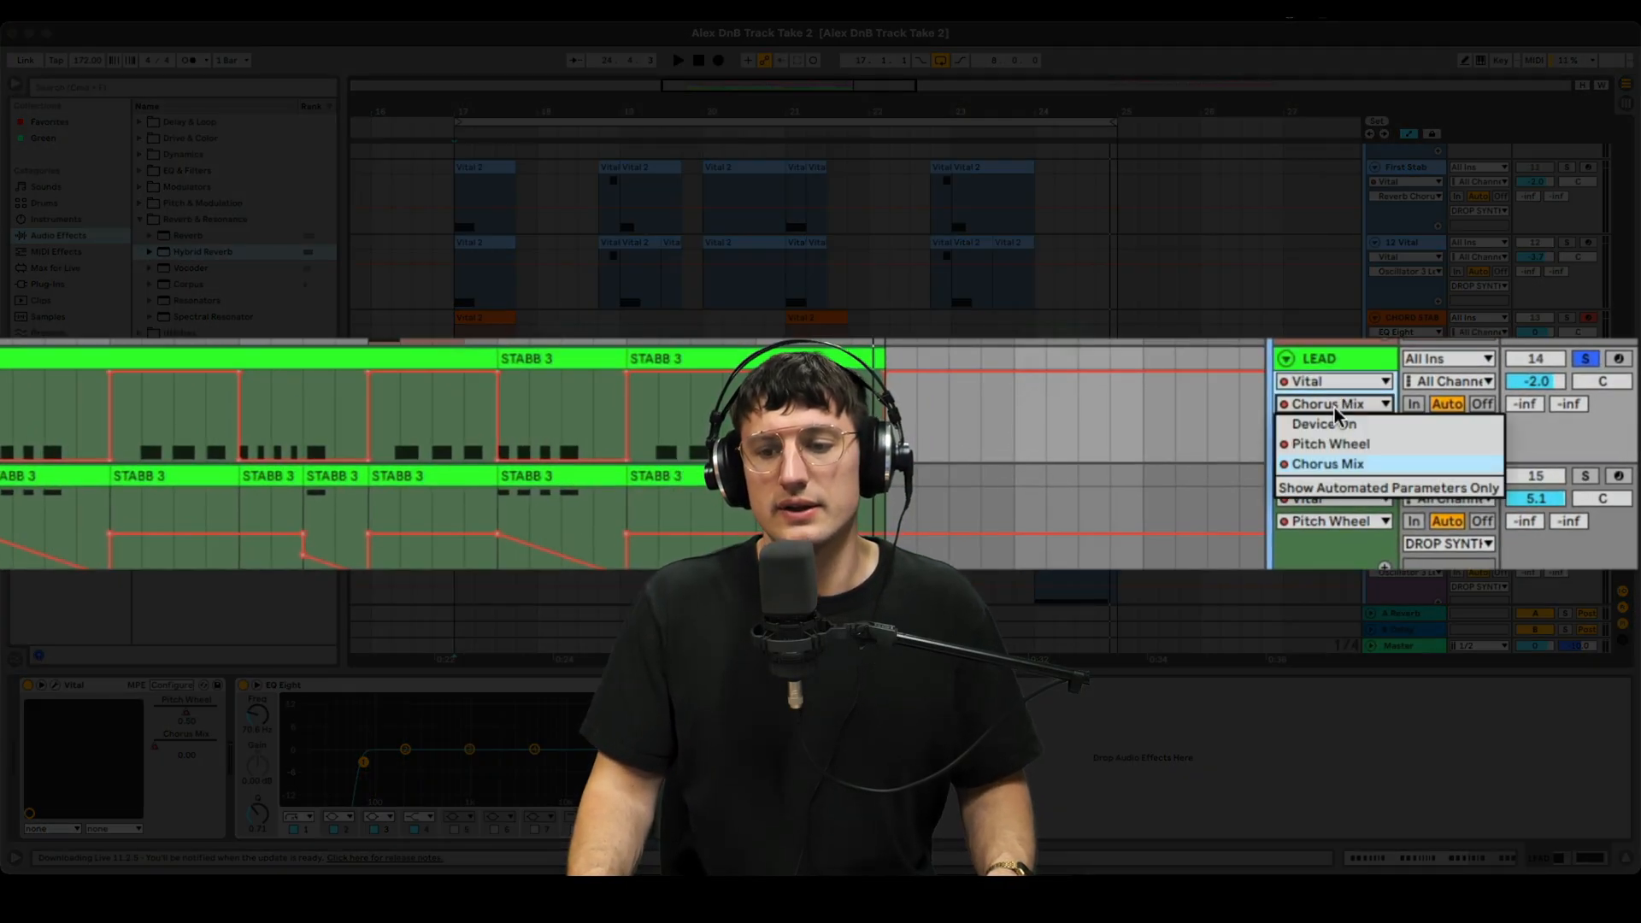
pyautogui.click(1337, 437)
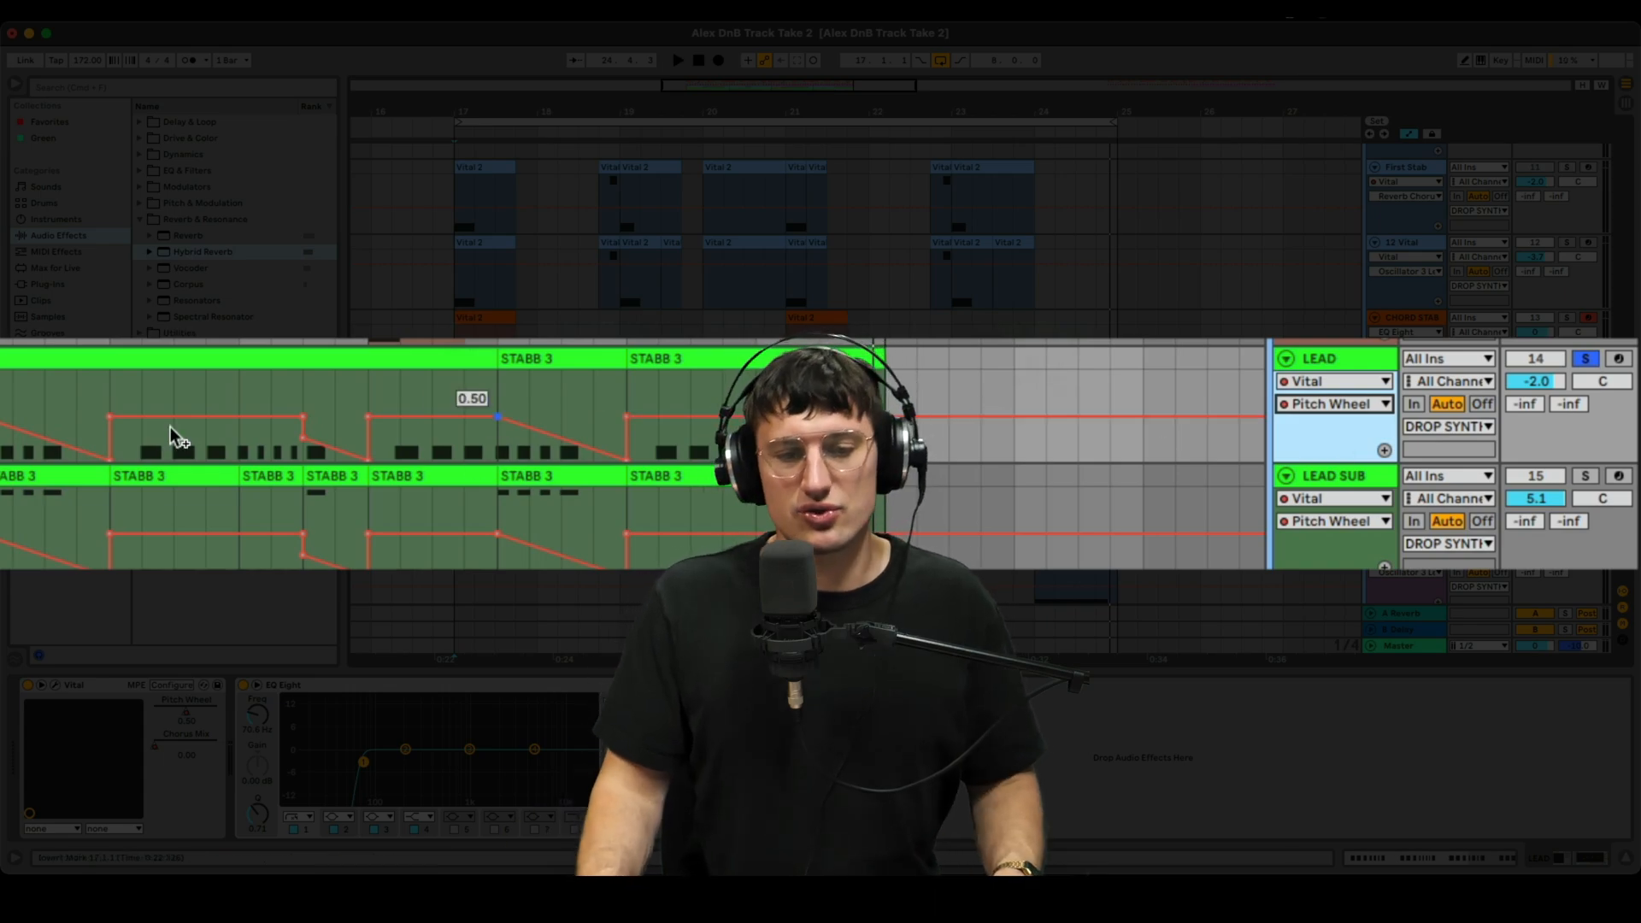
pyautogui.click(99, 403)
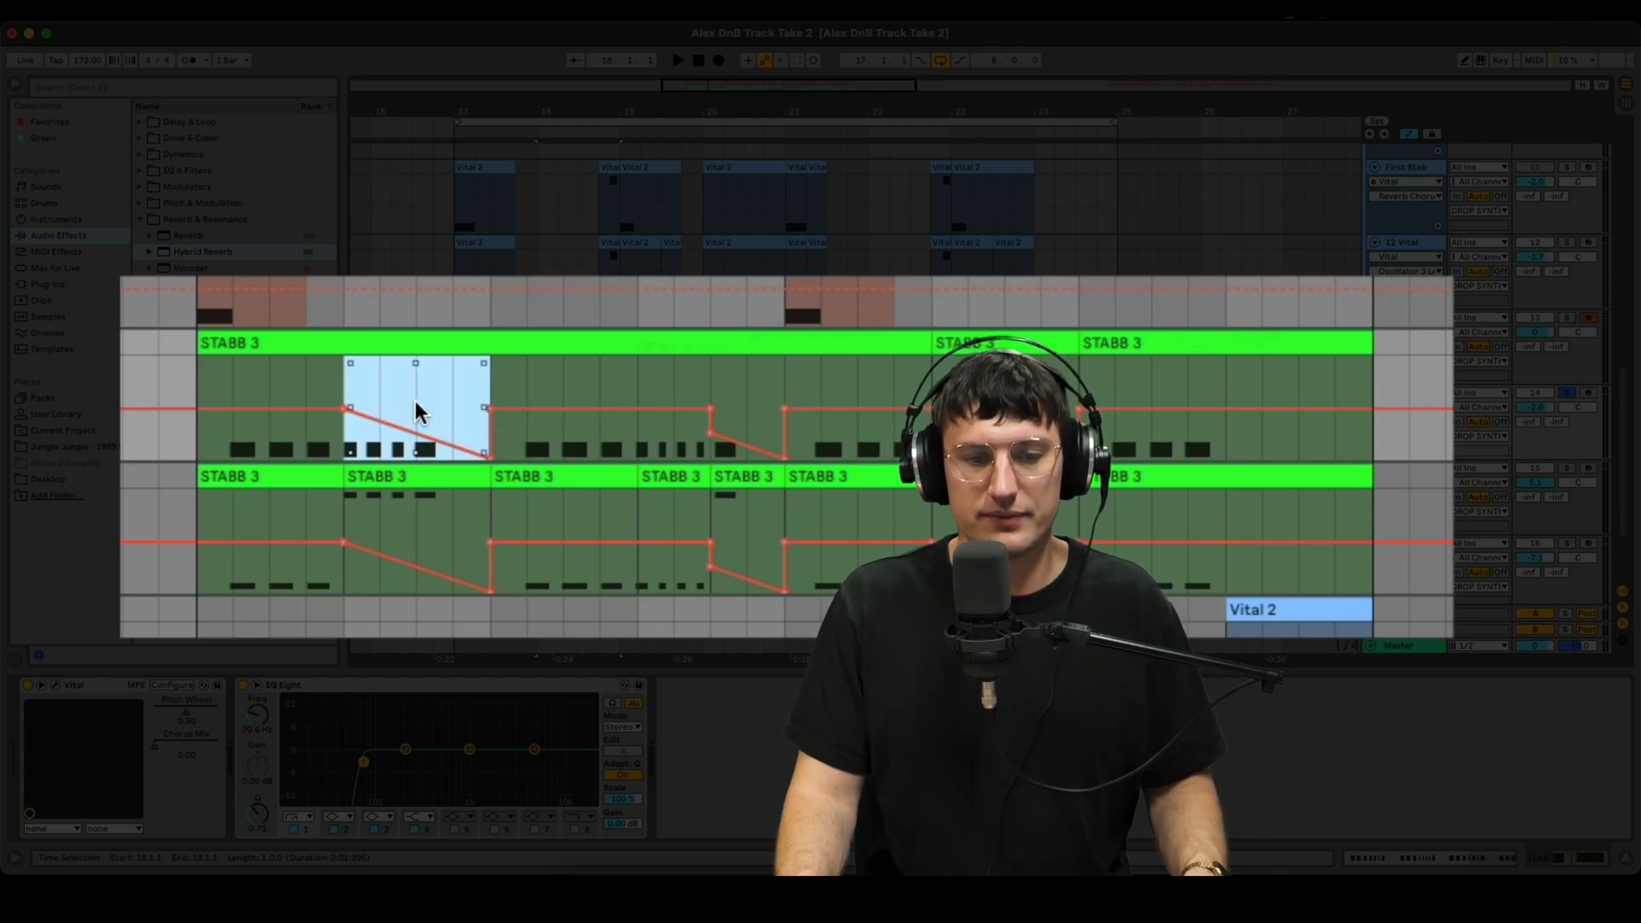
pyautogui.moveTo(417, 398); pyautogui.dragTo(492, 400)
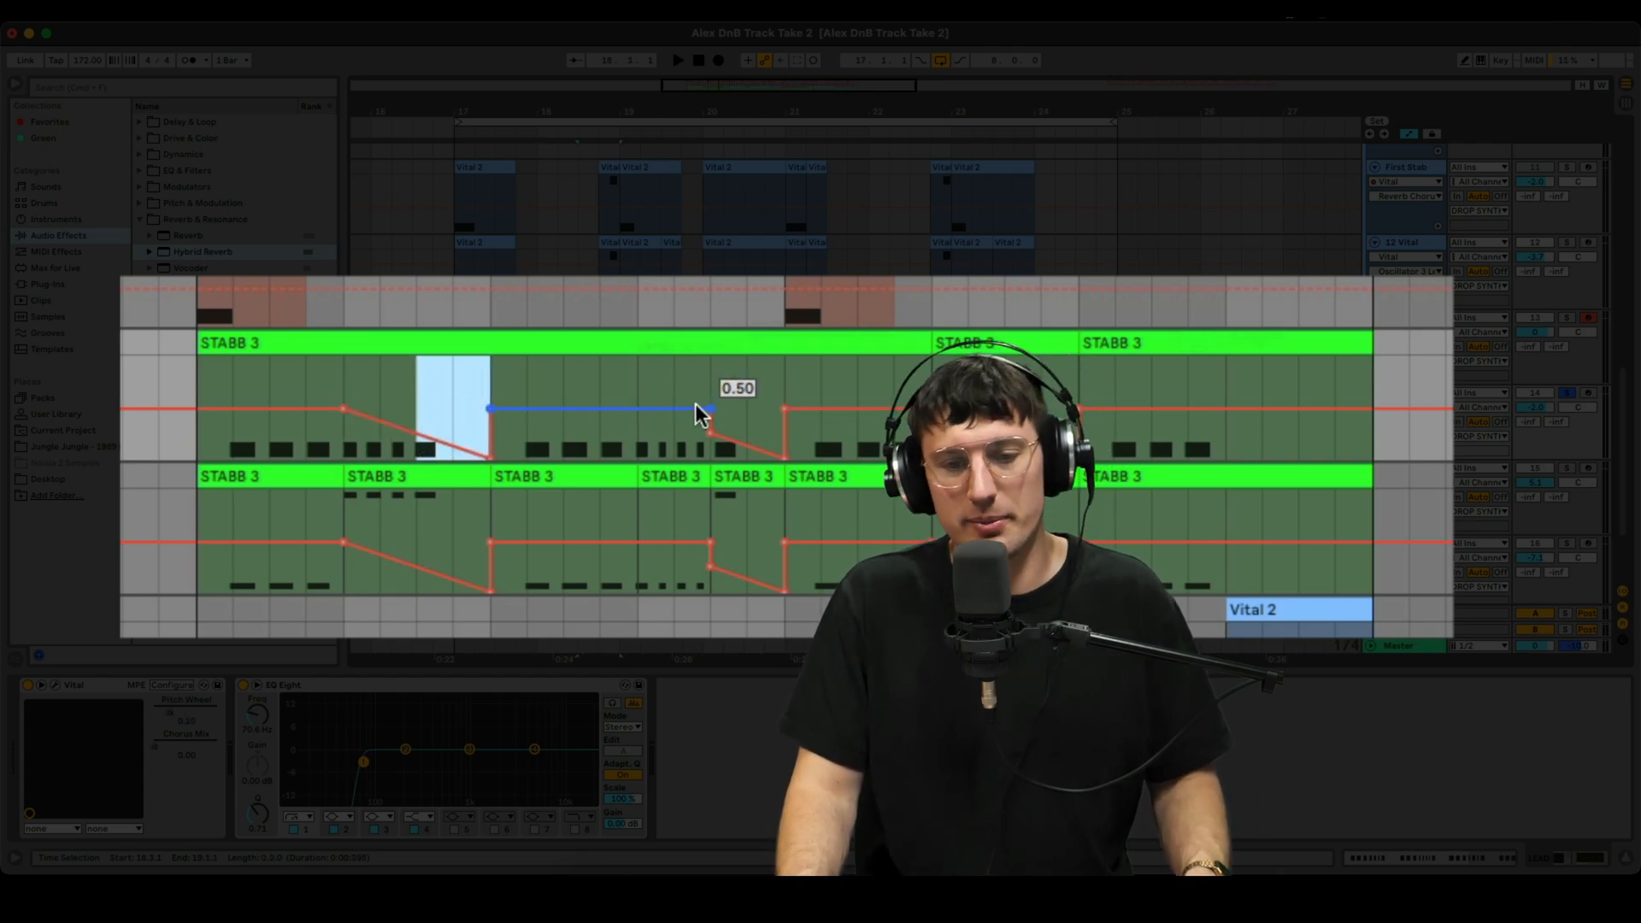
# Play LEAD from bar 17 to hear the pitch bend in bar 18.
pyautogui.click(210, 377)
pyautogui.press('space')
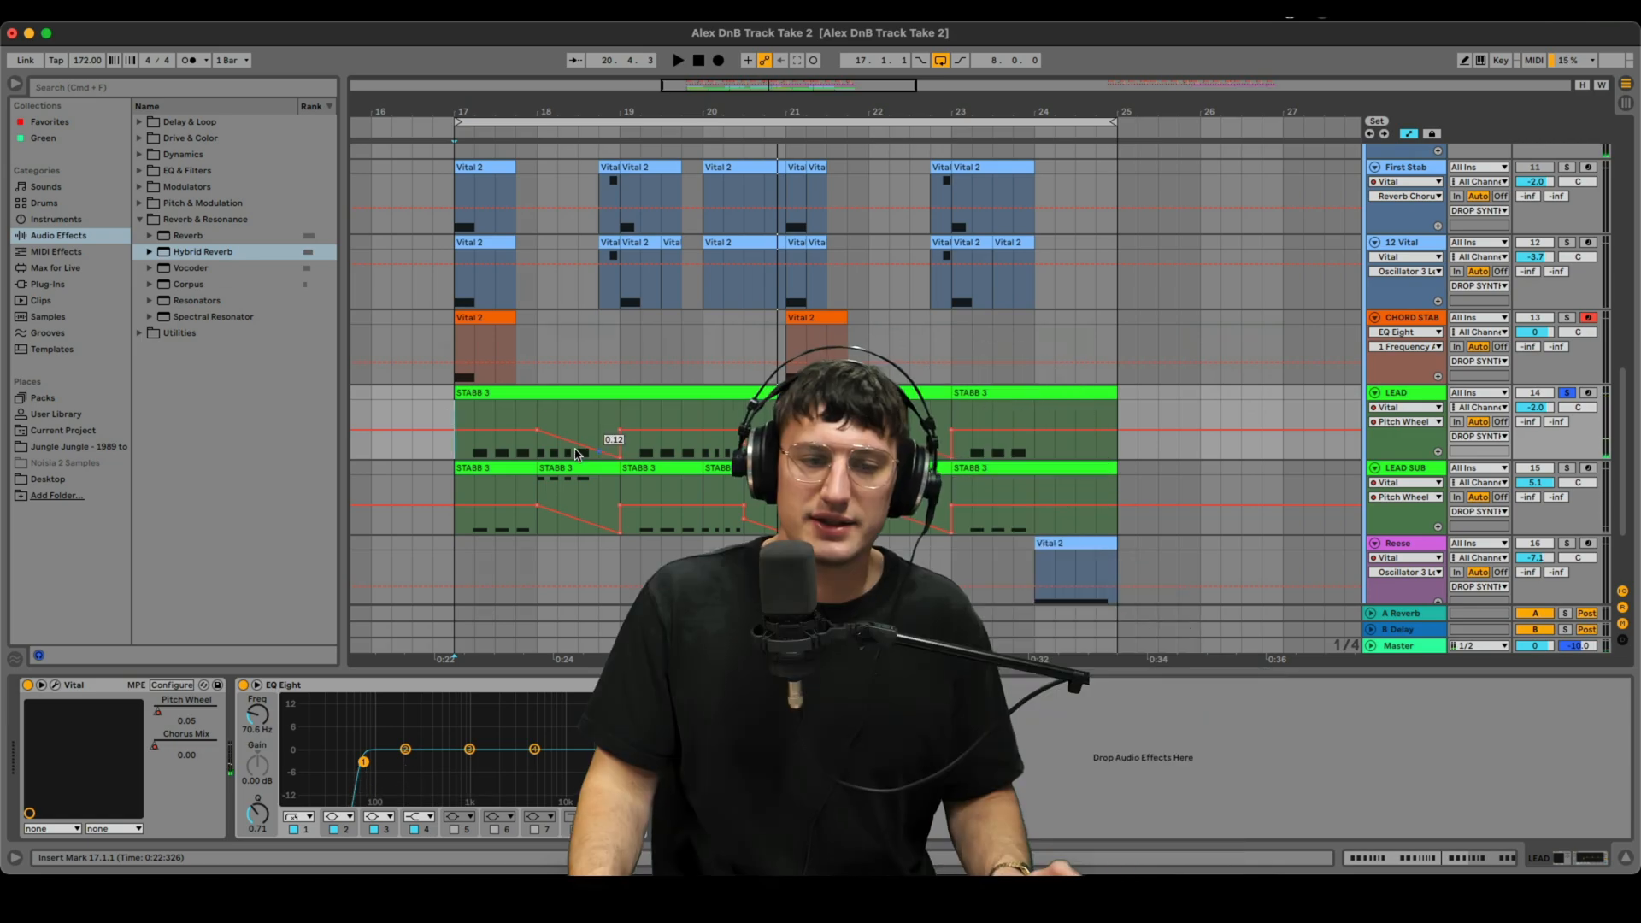
pyautogui.click(540, 421)
pyautogui.click(602, 421)
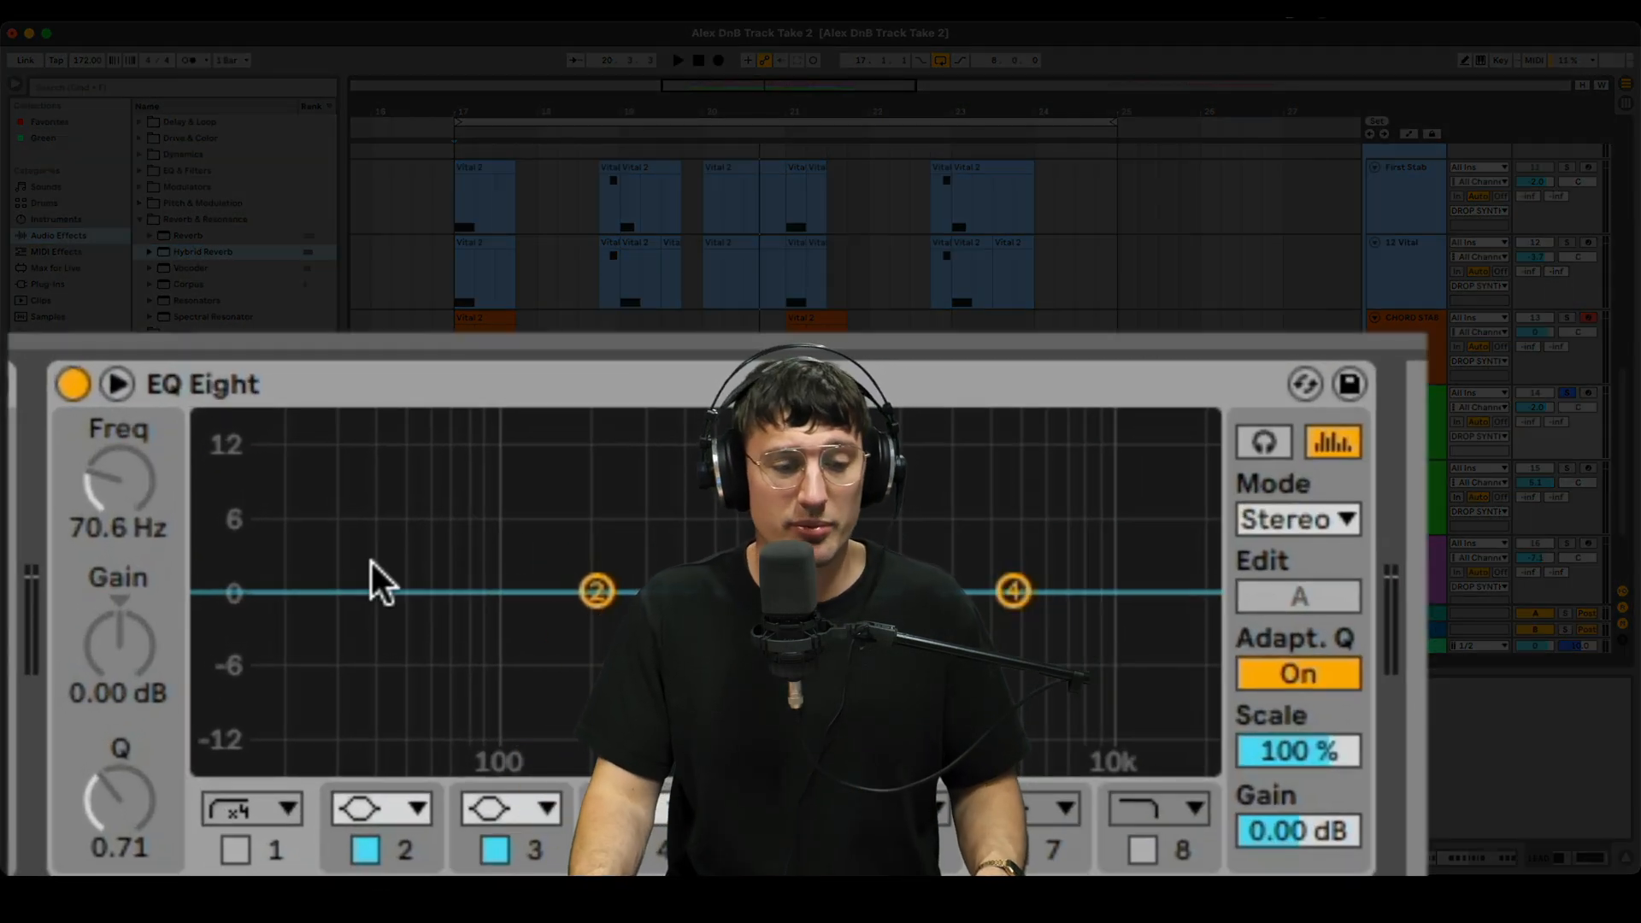
# Enable band 1, the x4 low cut, in LEAD's EQ Eight.
pyautogui.click(236, 848)
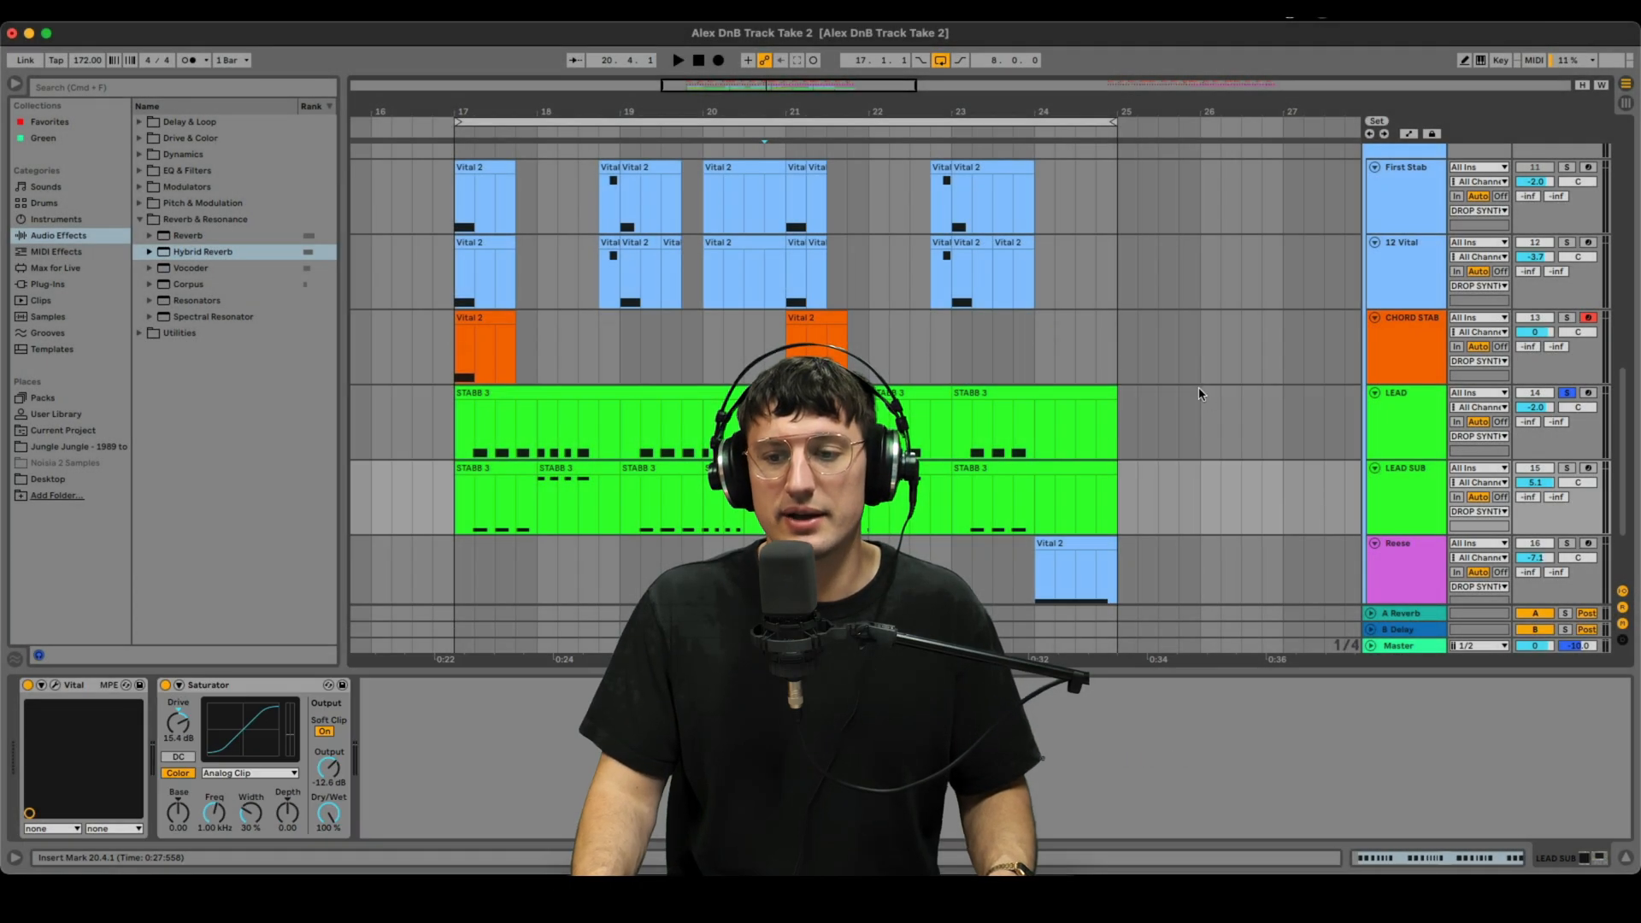
# Solo LEAD SUB, inspect the oscillator settings in its Vital instrument, and close the plug-in window.
pyautogui.click(1377, 484)
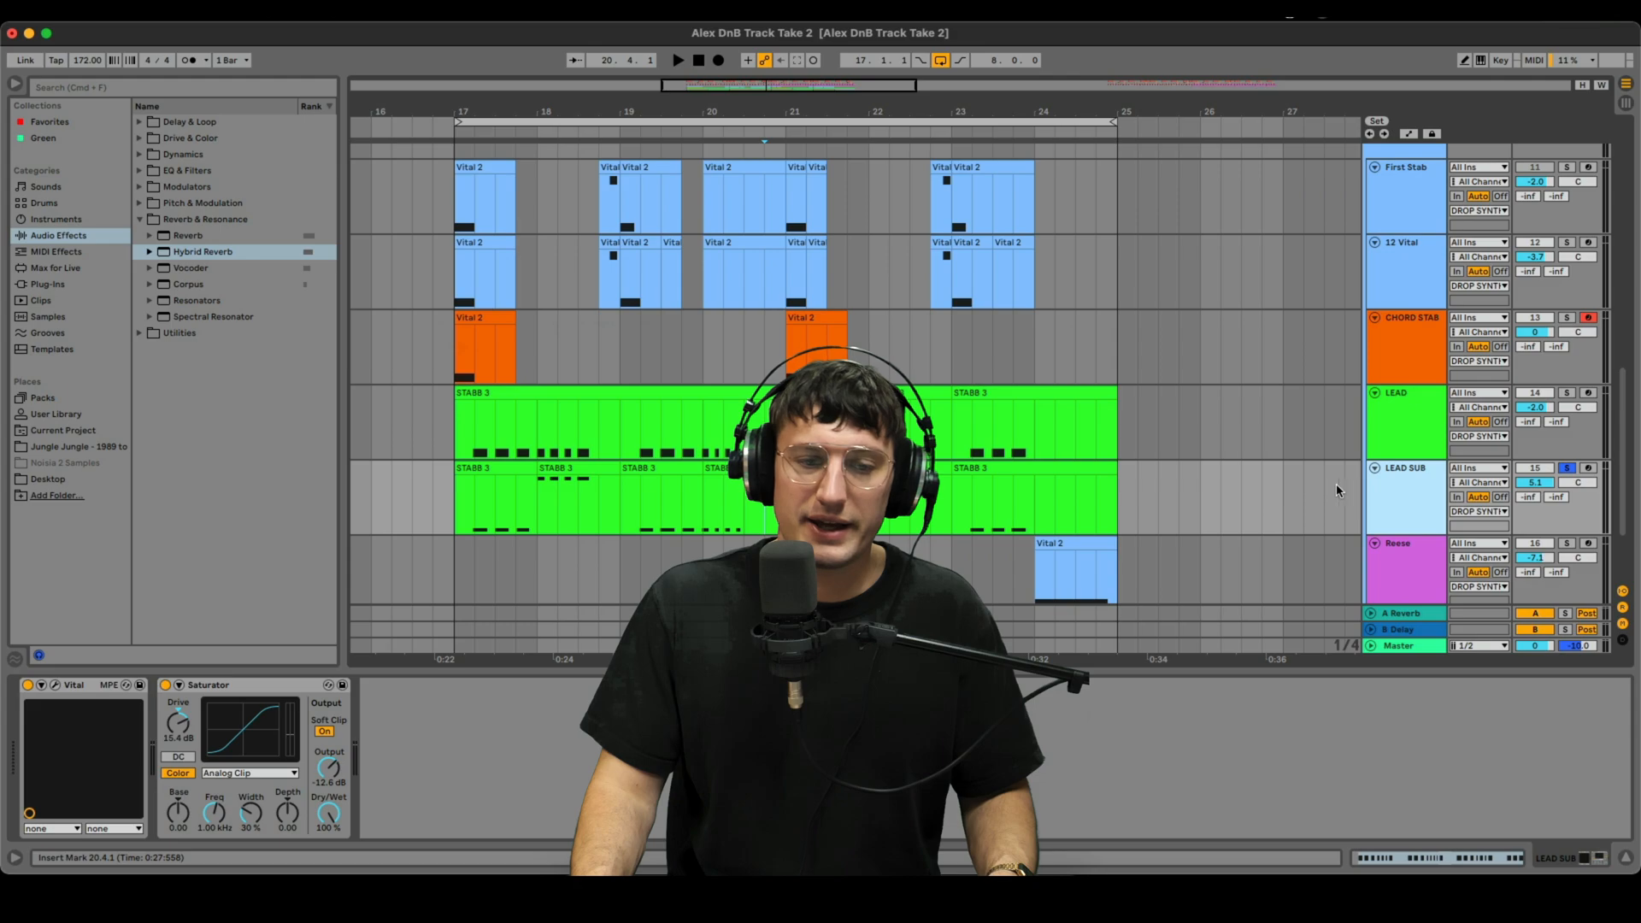
pyautogui.click(55, 684)
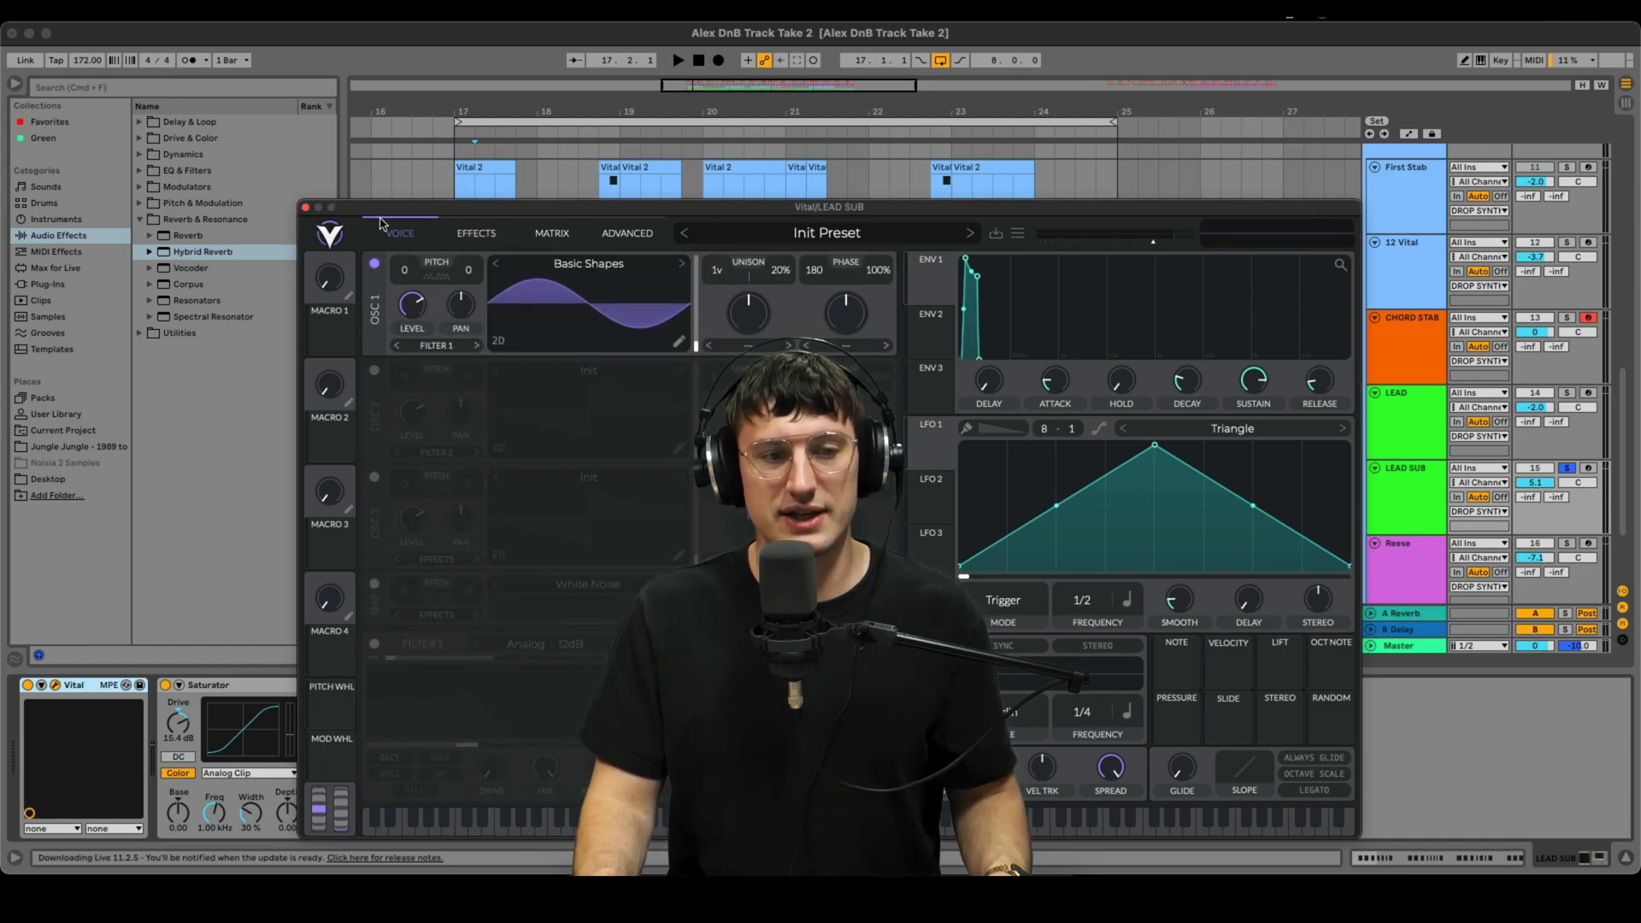
pyautogui.click(305, 207)
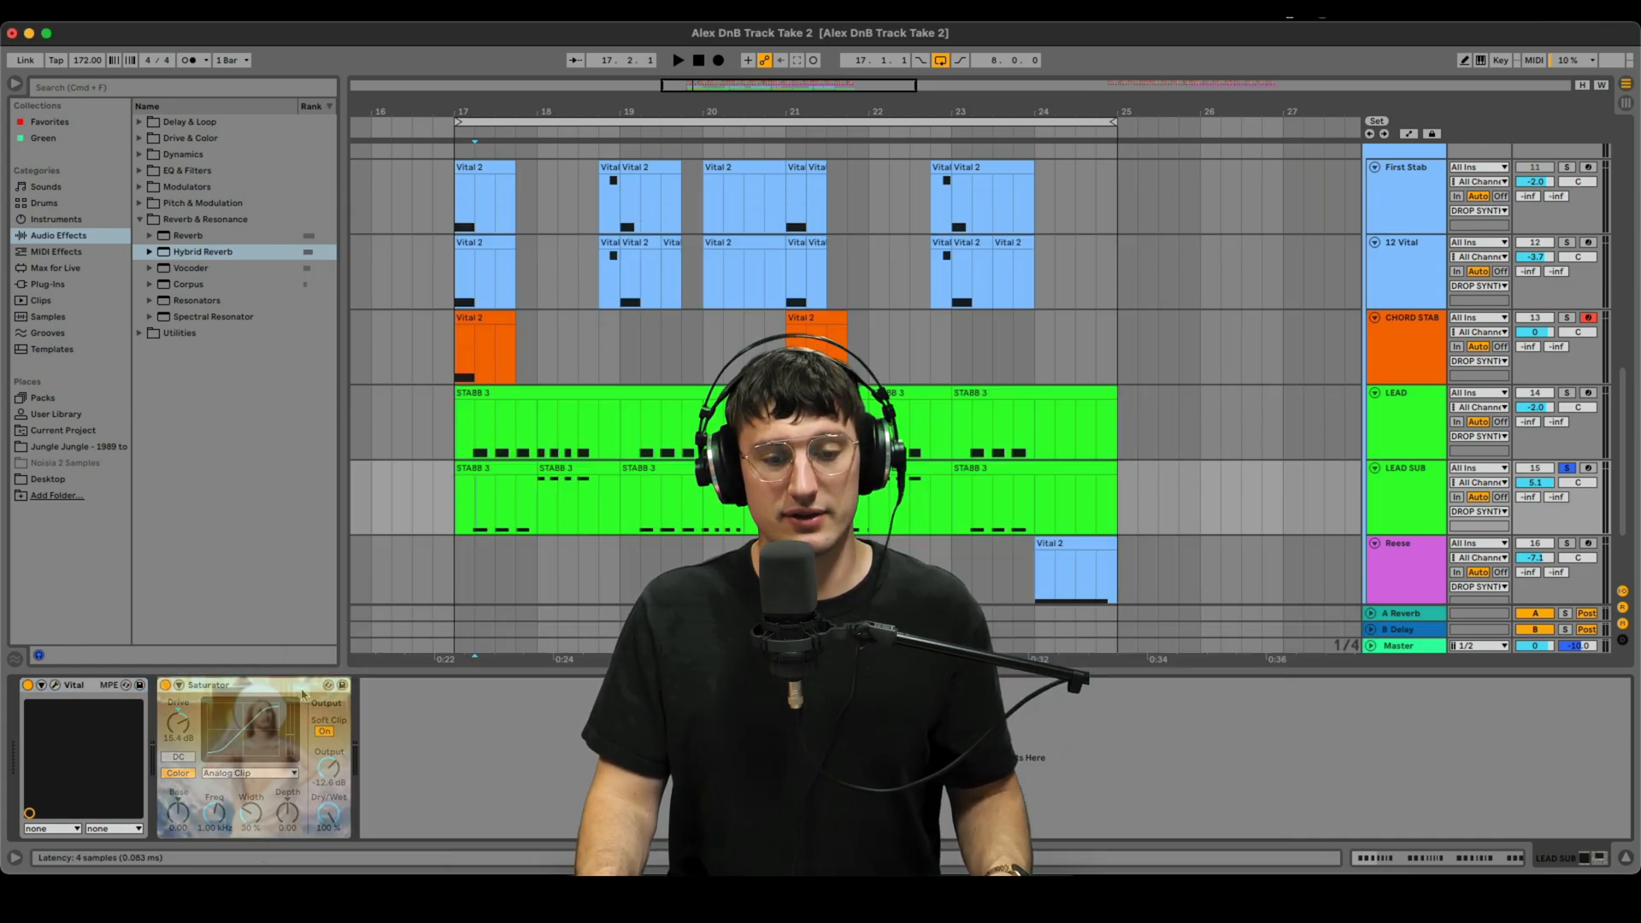
# Add an EQ Eight after the Saturator on LEAD SUB.
pyautogui.click(187, 171)
pyautogui.doubleClick(219, 188)
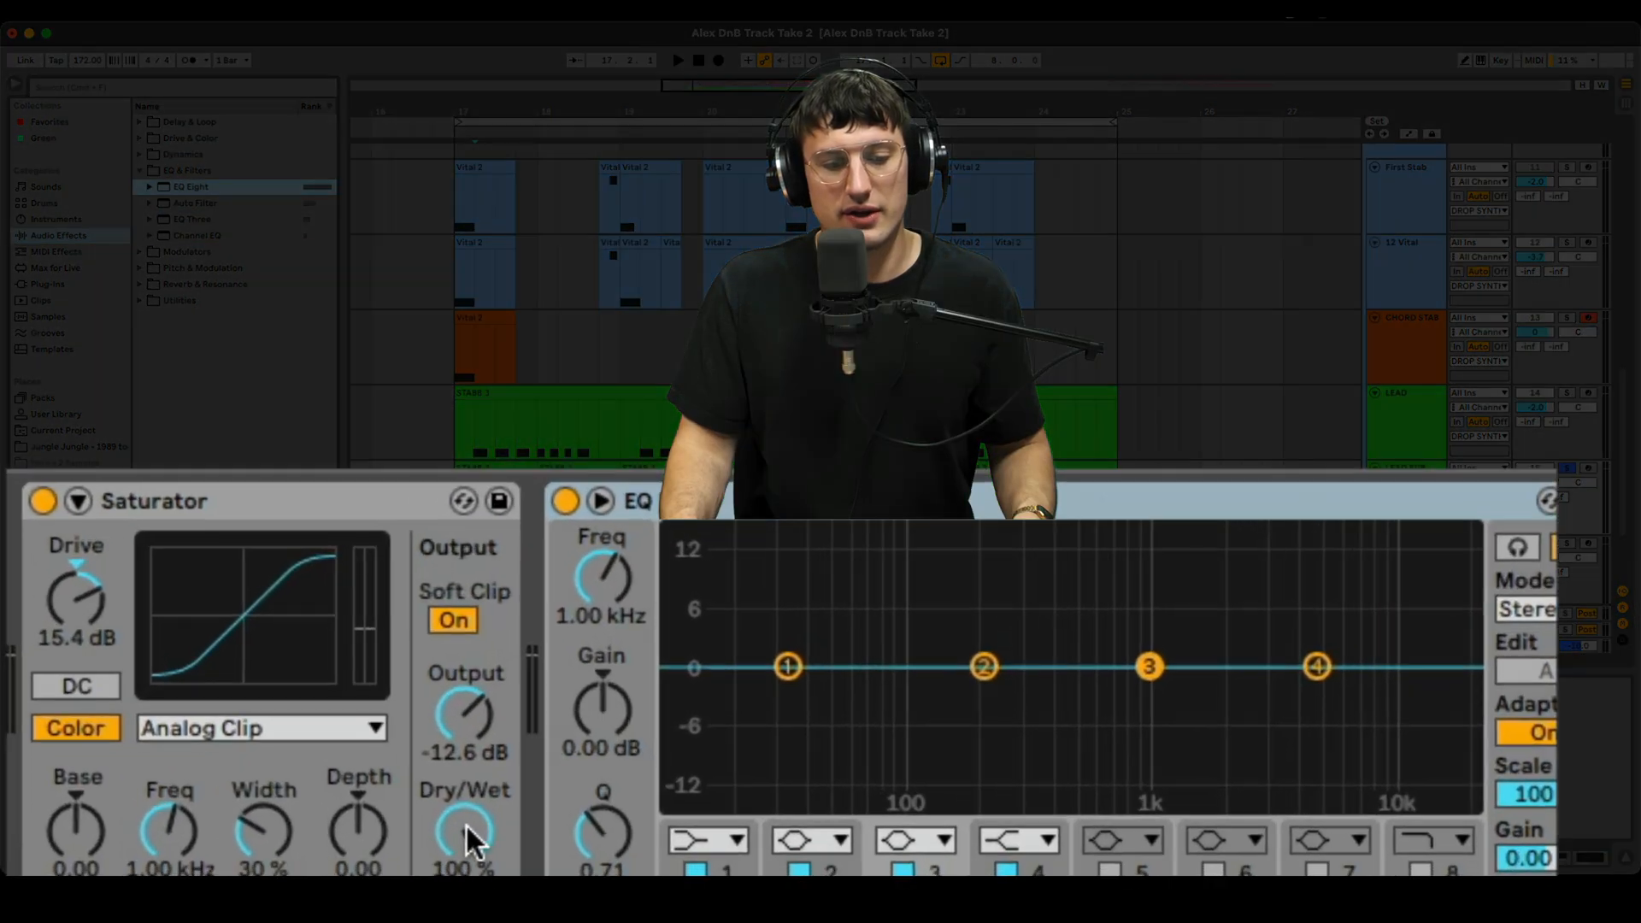
# Compare LEAD SUB's harmonics in EQ Eight during playback with the Saturator's Dry/Wet at 0 % and at 100 %.
pyautogui.moveTo(467, 827); pyautogui.dragTo(466, 915)
pyautogui.press('space')
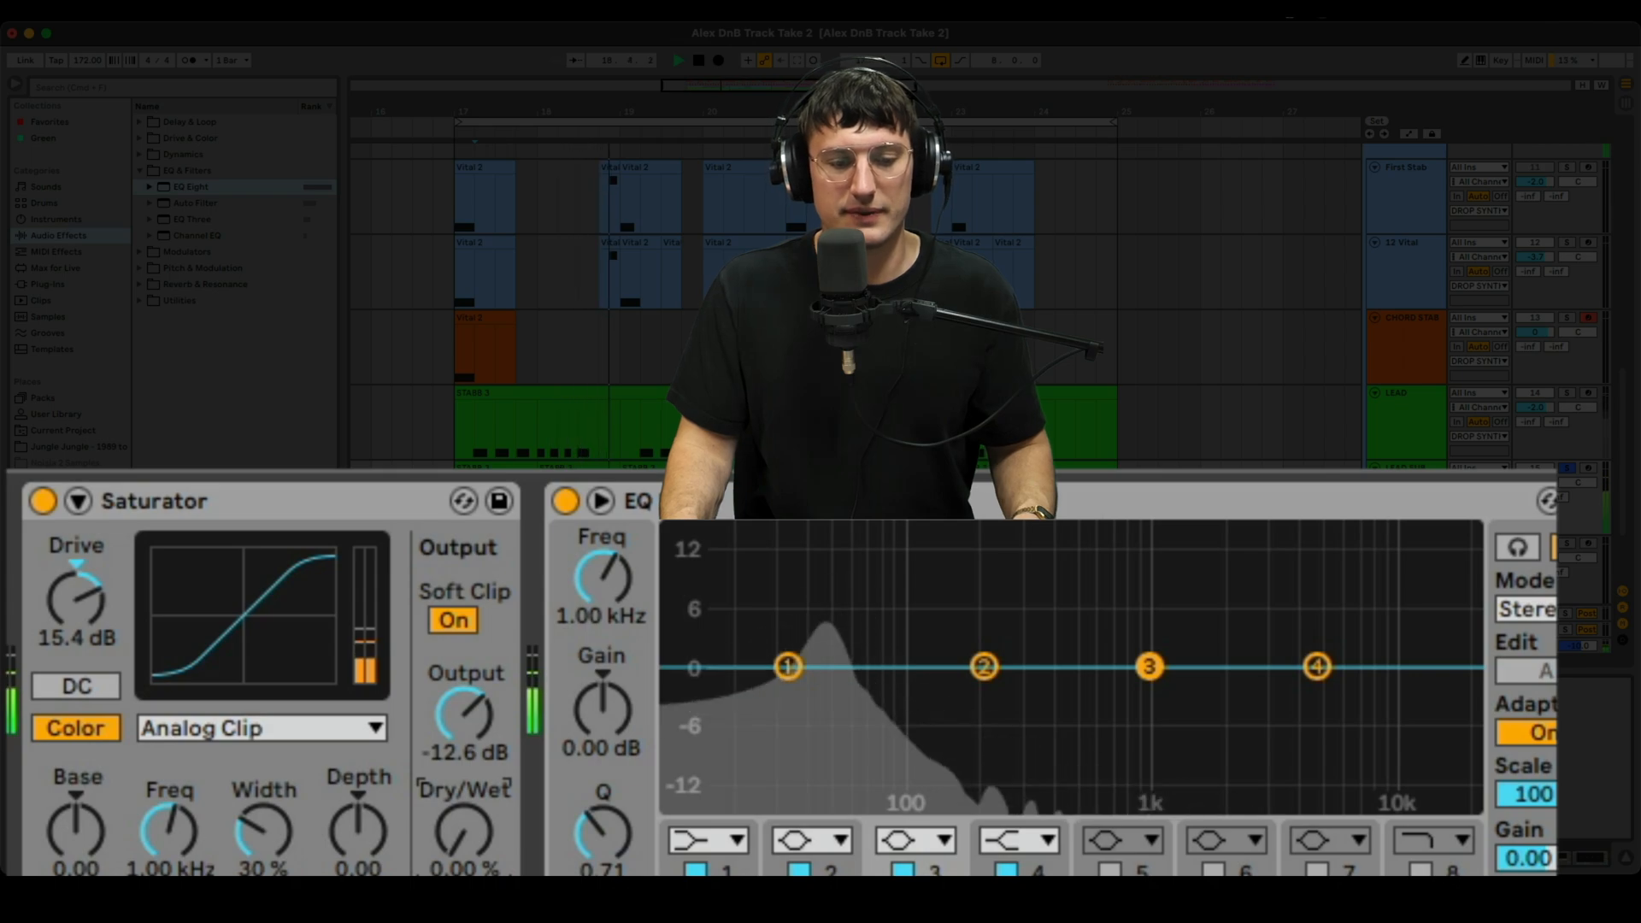
pyautogui.press('space')
pyautogui.moveTo(469, 825); pyautogui.dragTo(469, 737)
pyautogui.press('space')
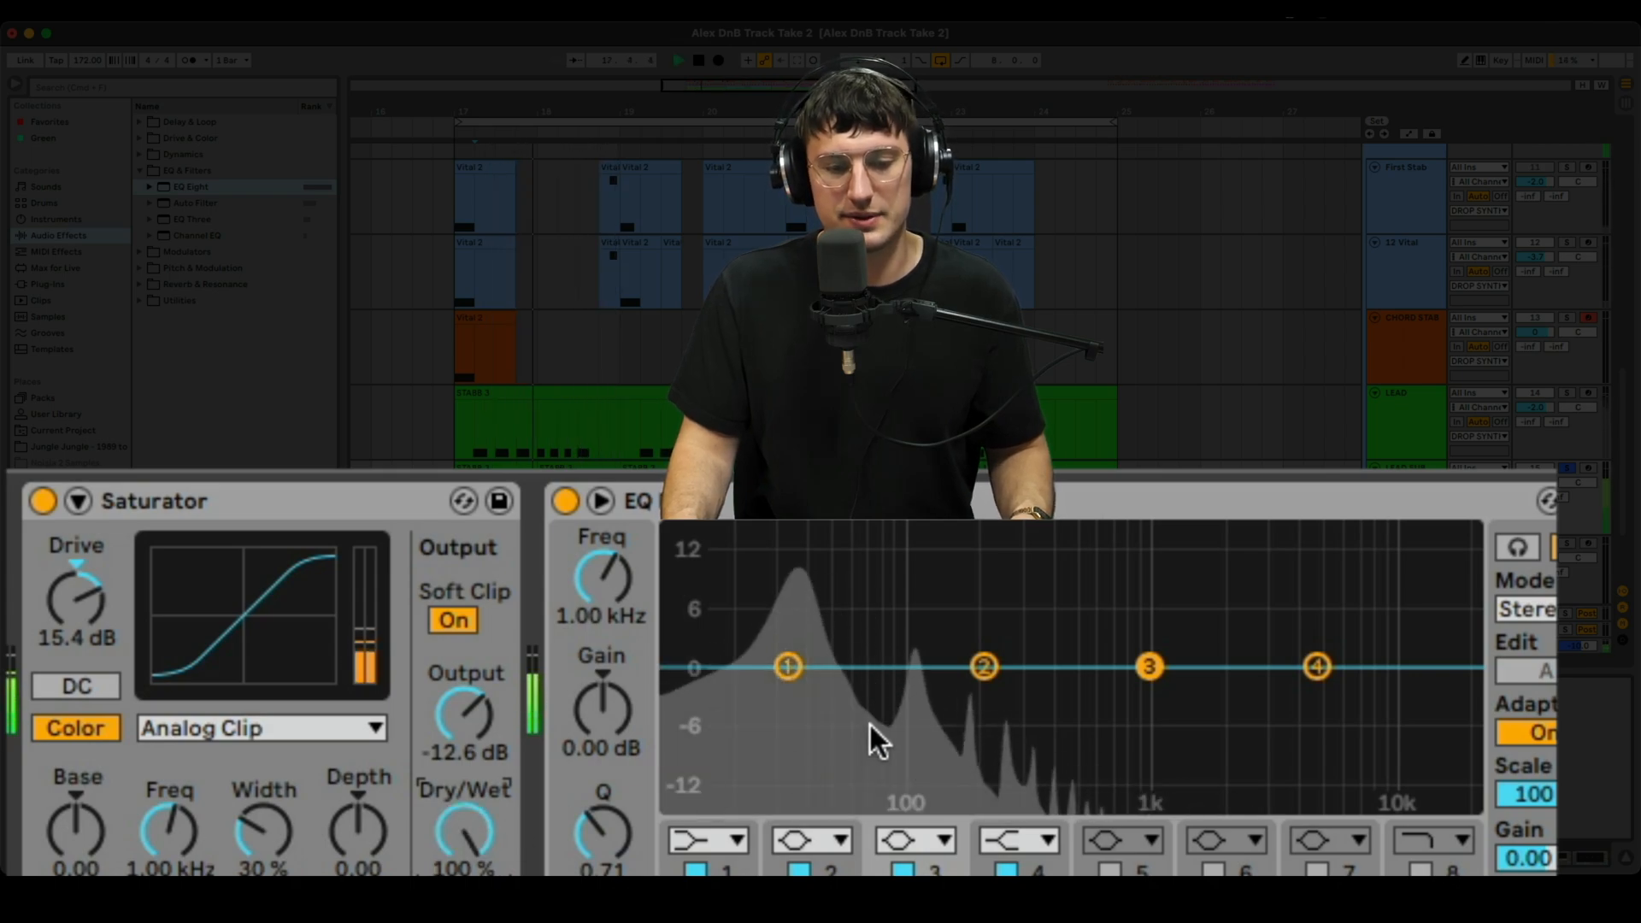
pyautogui.press('space')
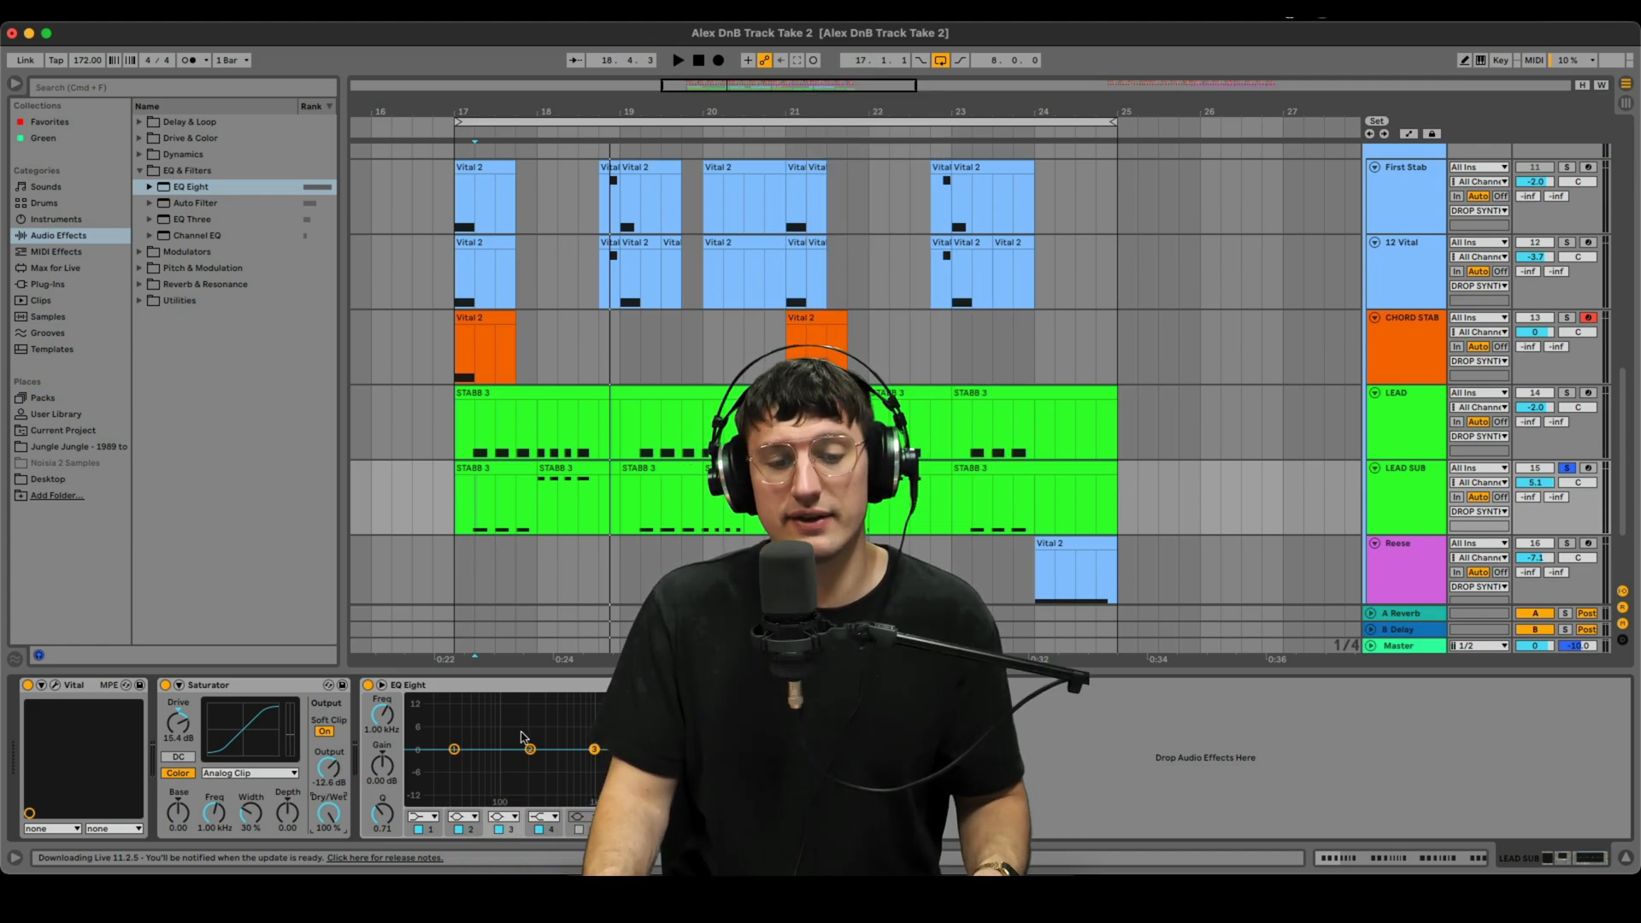
# Check LEAD SUB's Vital patch once more, close its window, and play the sub.
pyautogui.press('alt+super+p')
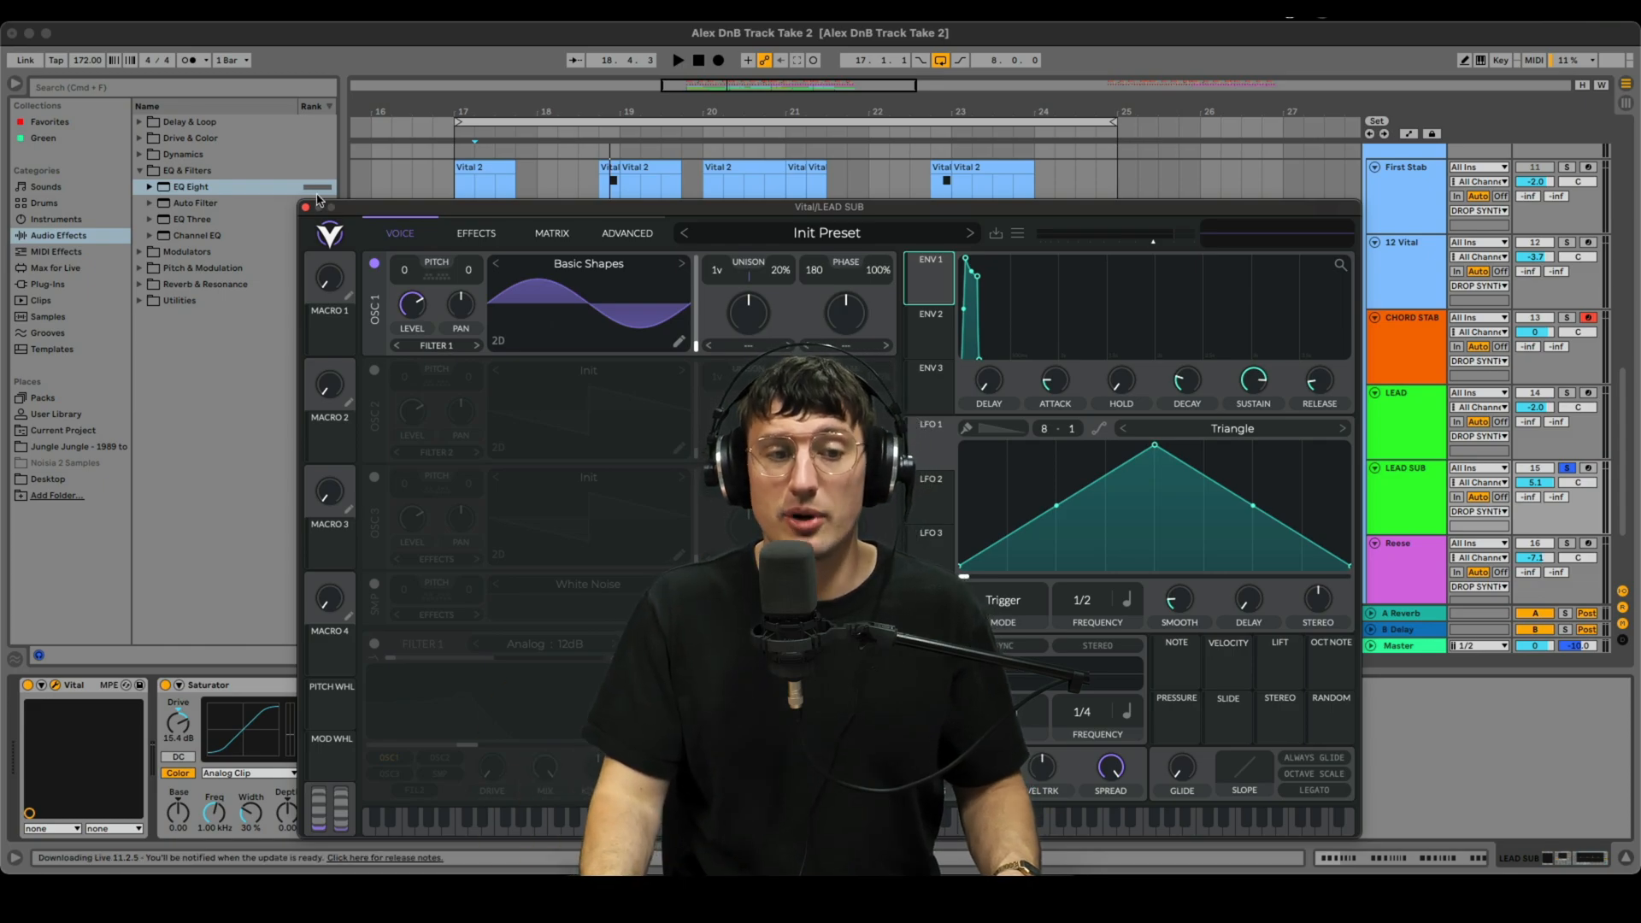
pyautogui.click(305, 209)
pyautogui.press('space')
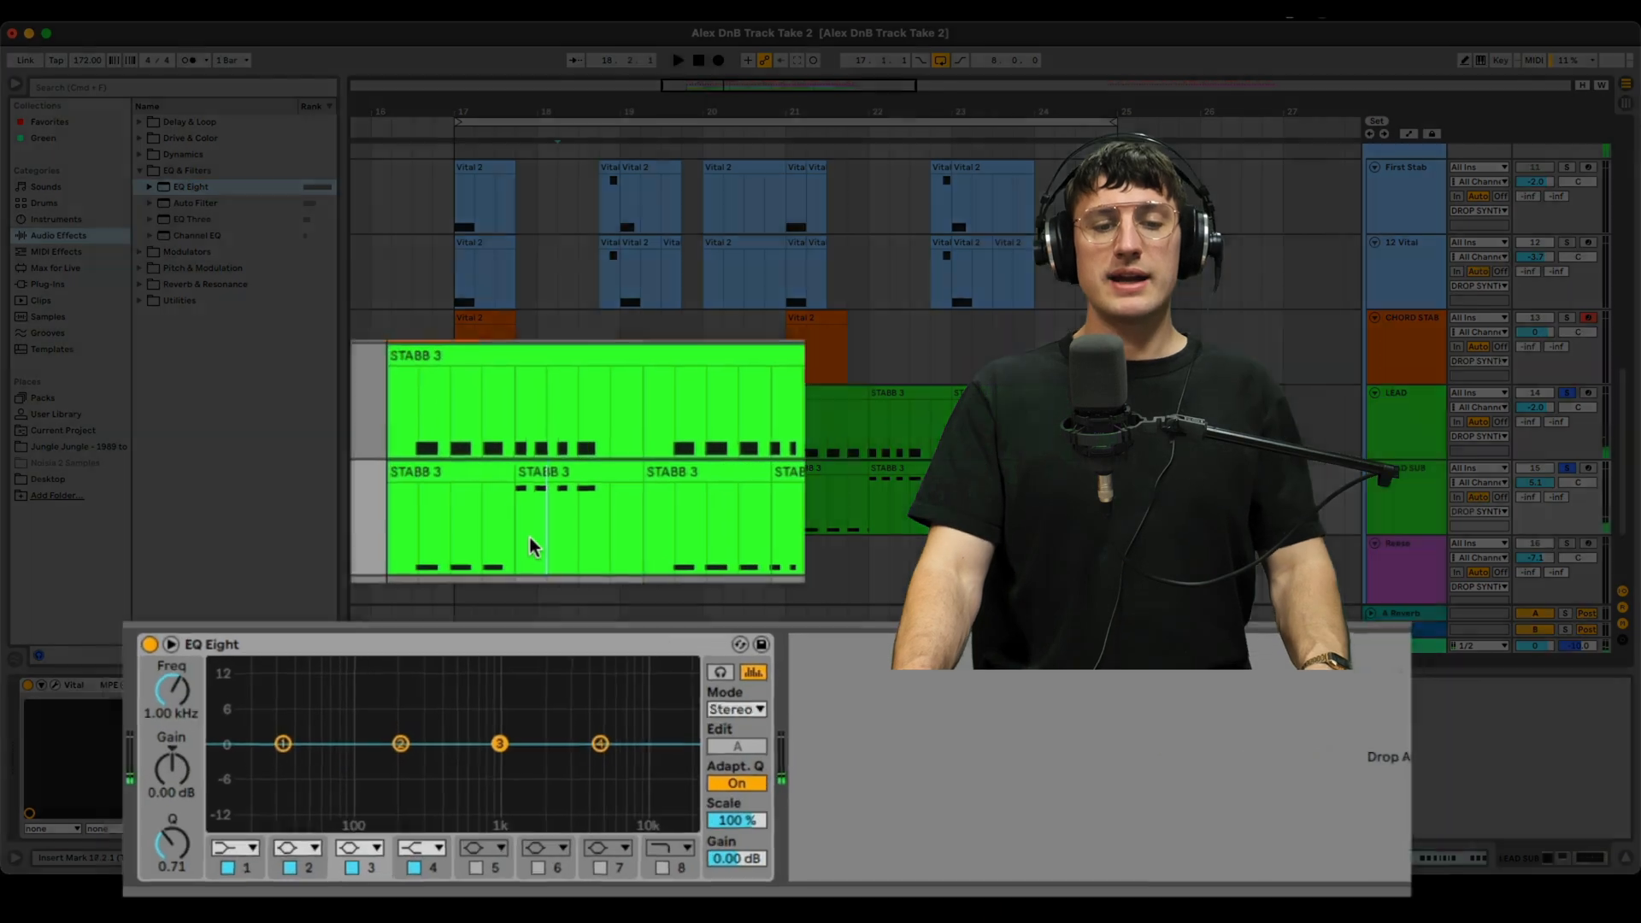
# Check the Pitch Wheel automation over LEAD SUB's bar 18 clip, and return to the clip view without automation.
pyautogui.press('a')
pyautogui.press('a')
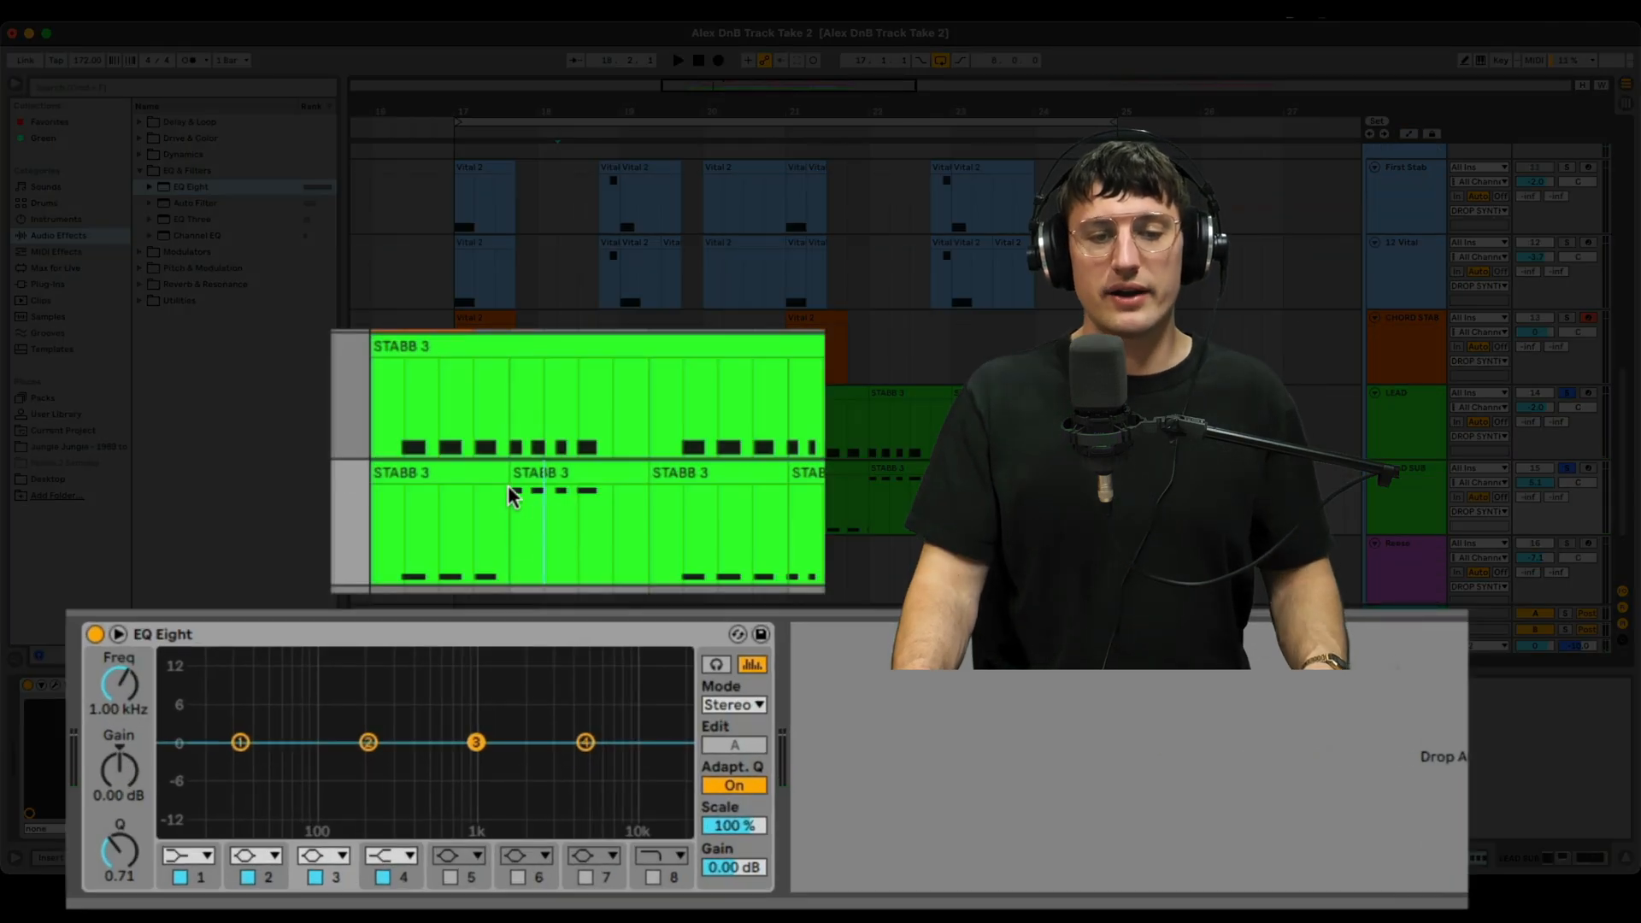
pyautogui.click(564, 470)
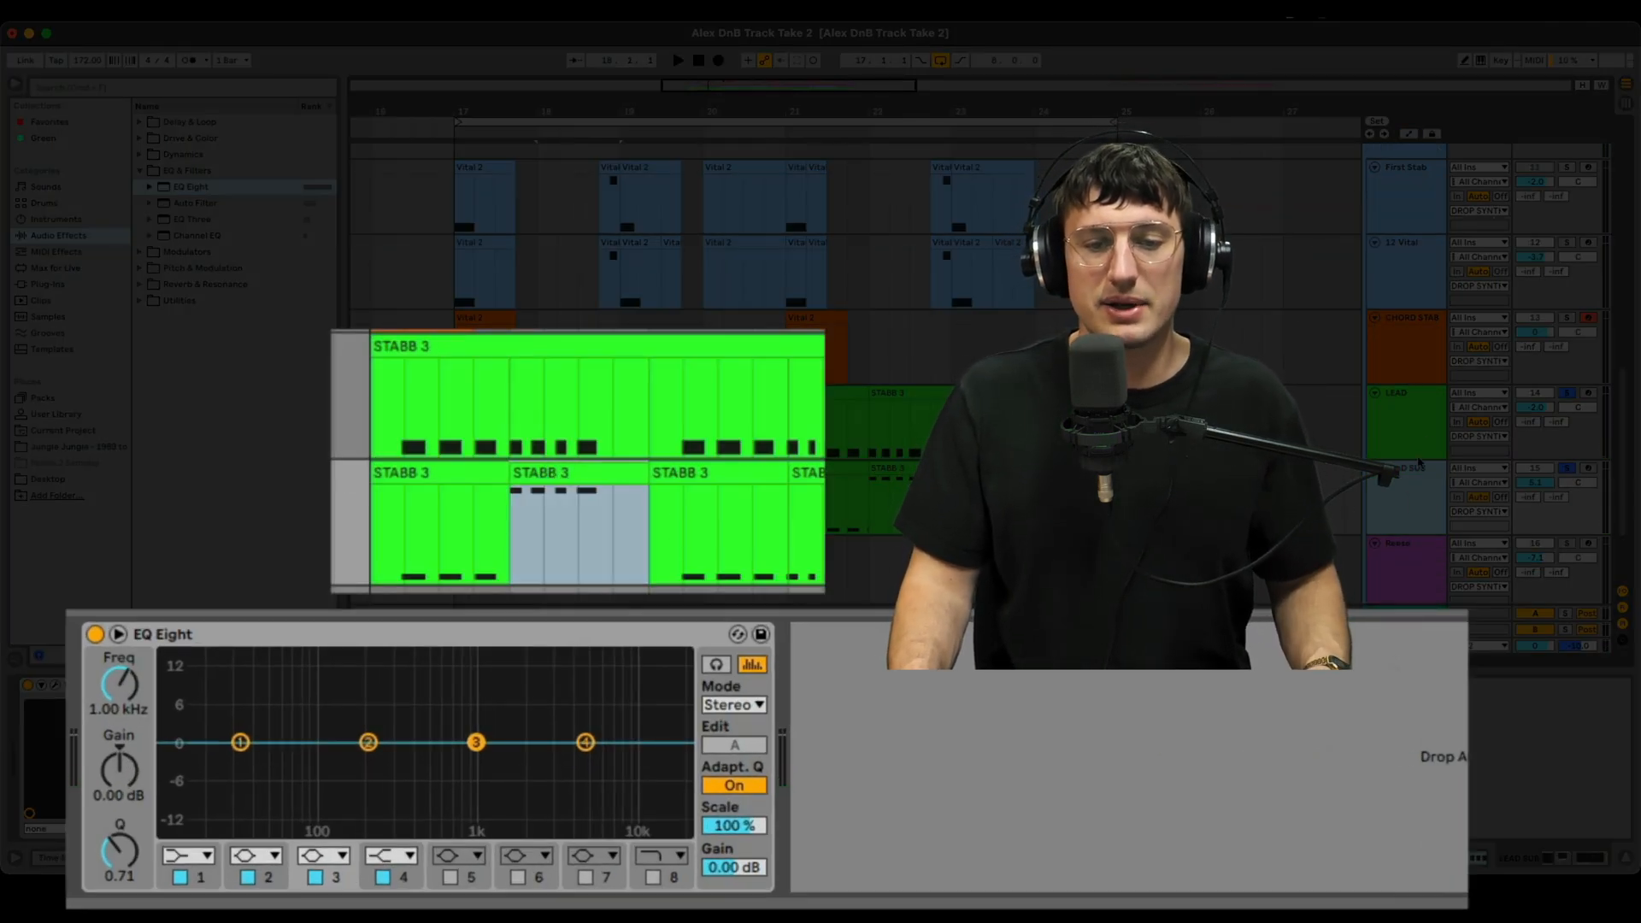
pyautogui.press('a')
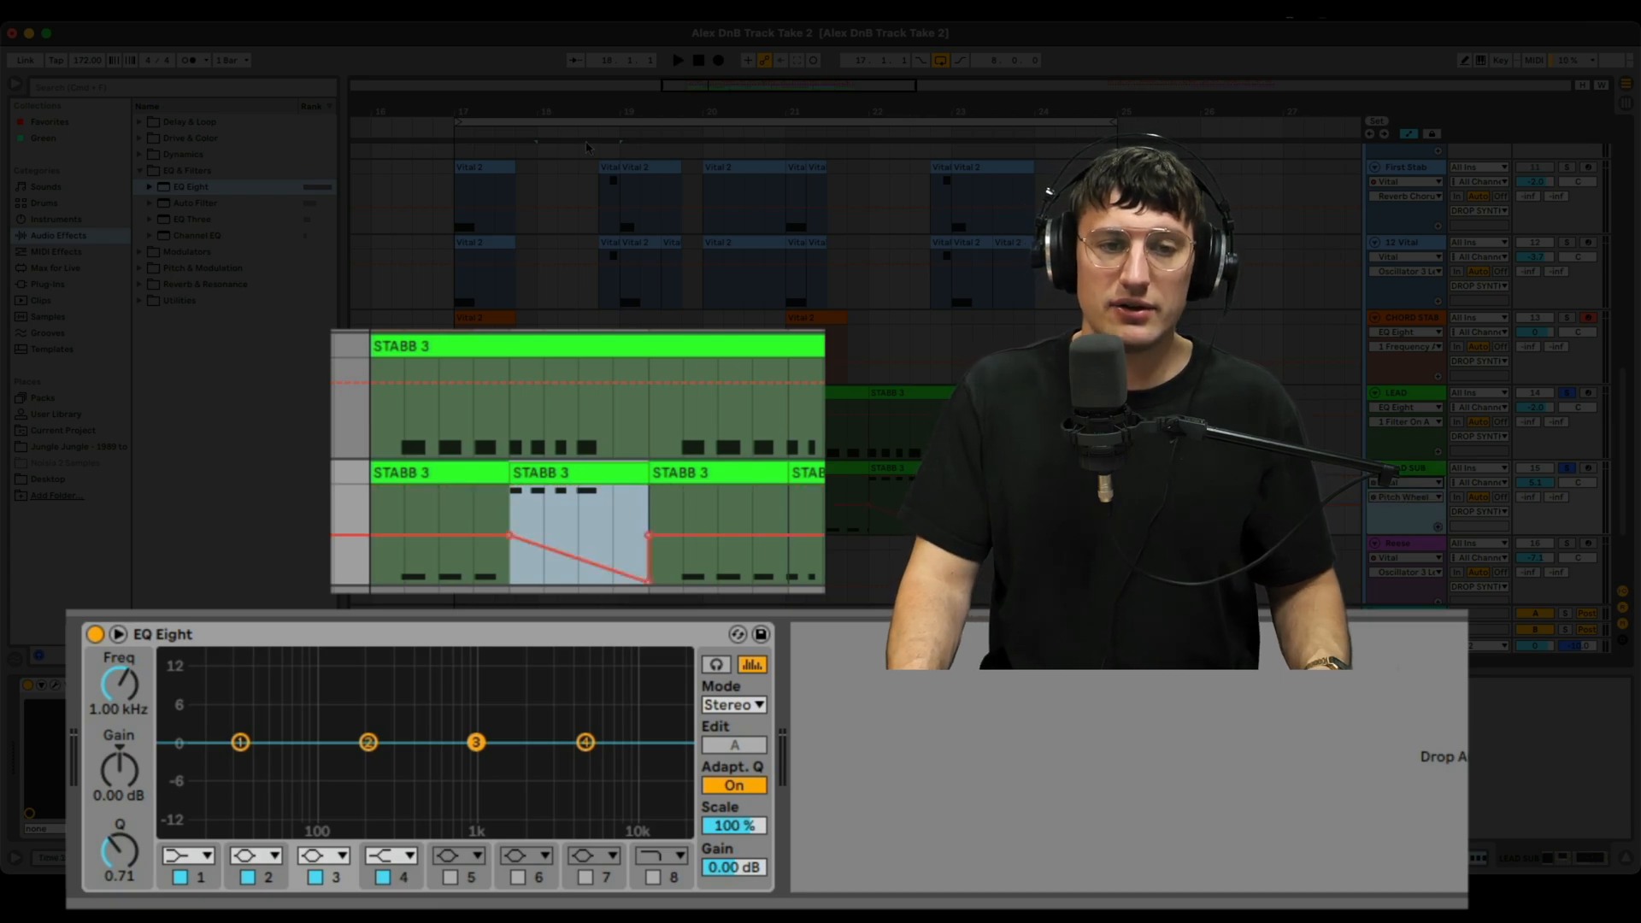
pyautogui.press('a')
# Try transposing all notes of LEAD SUB's bar 18 clip down one octave to D0.
pyautogui.doubleClick(612, 470)
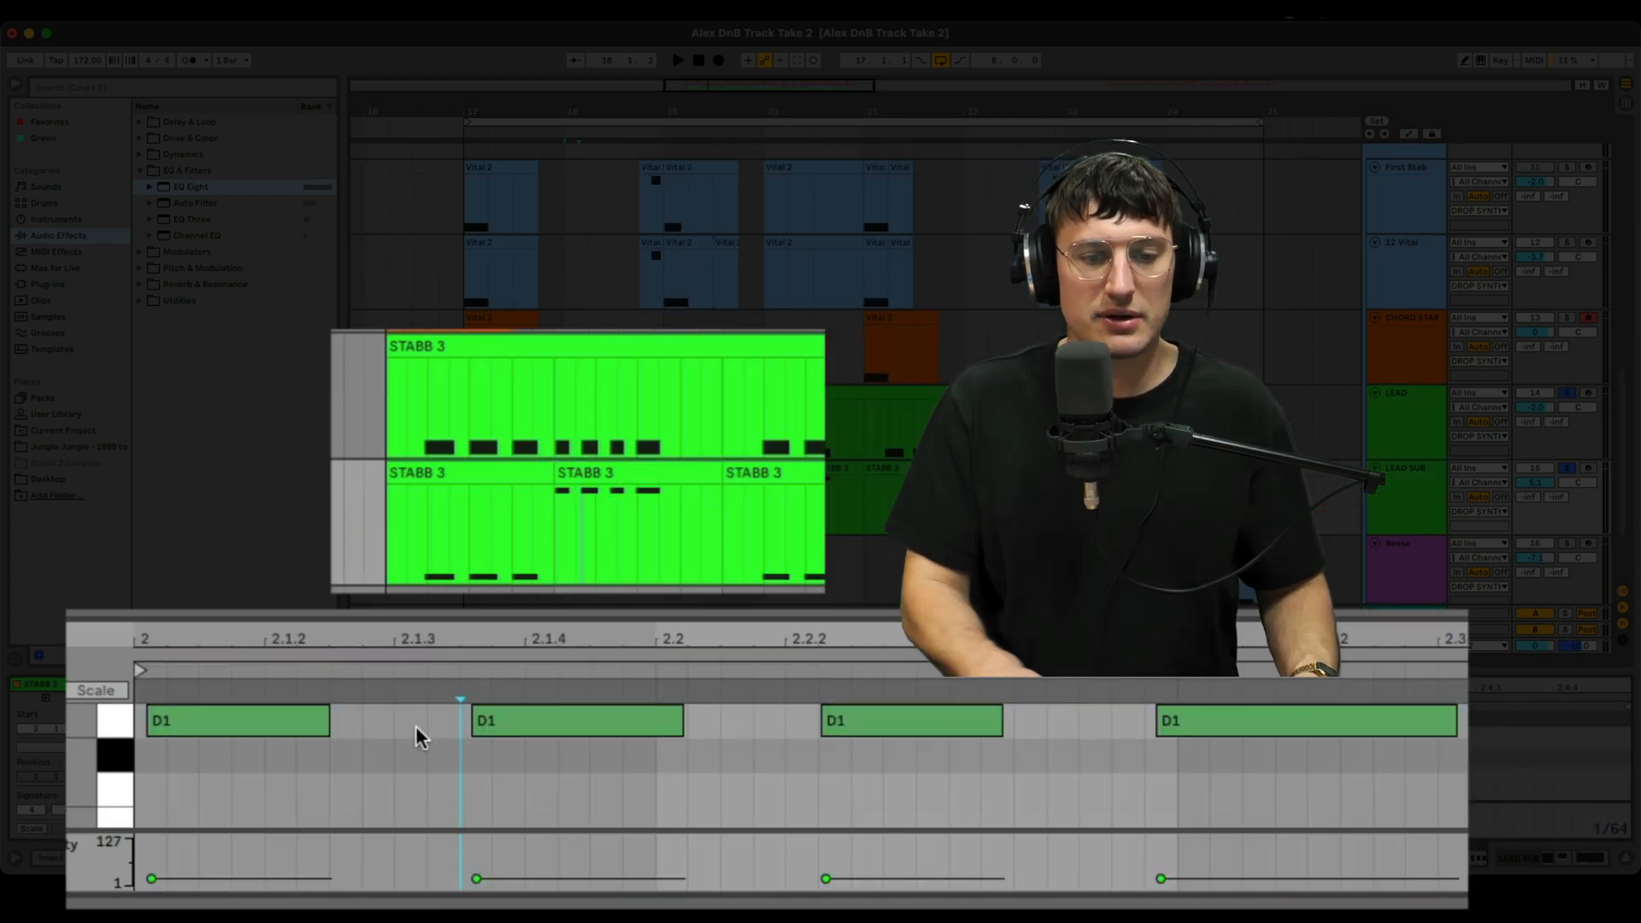
pyautogui.hotkey('ctrl', 'a')
pyautogui.hotkey('shift', 'Down')
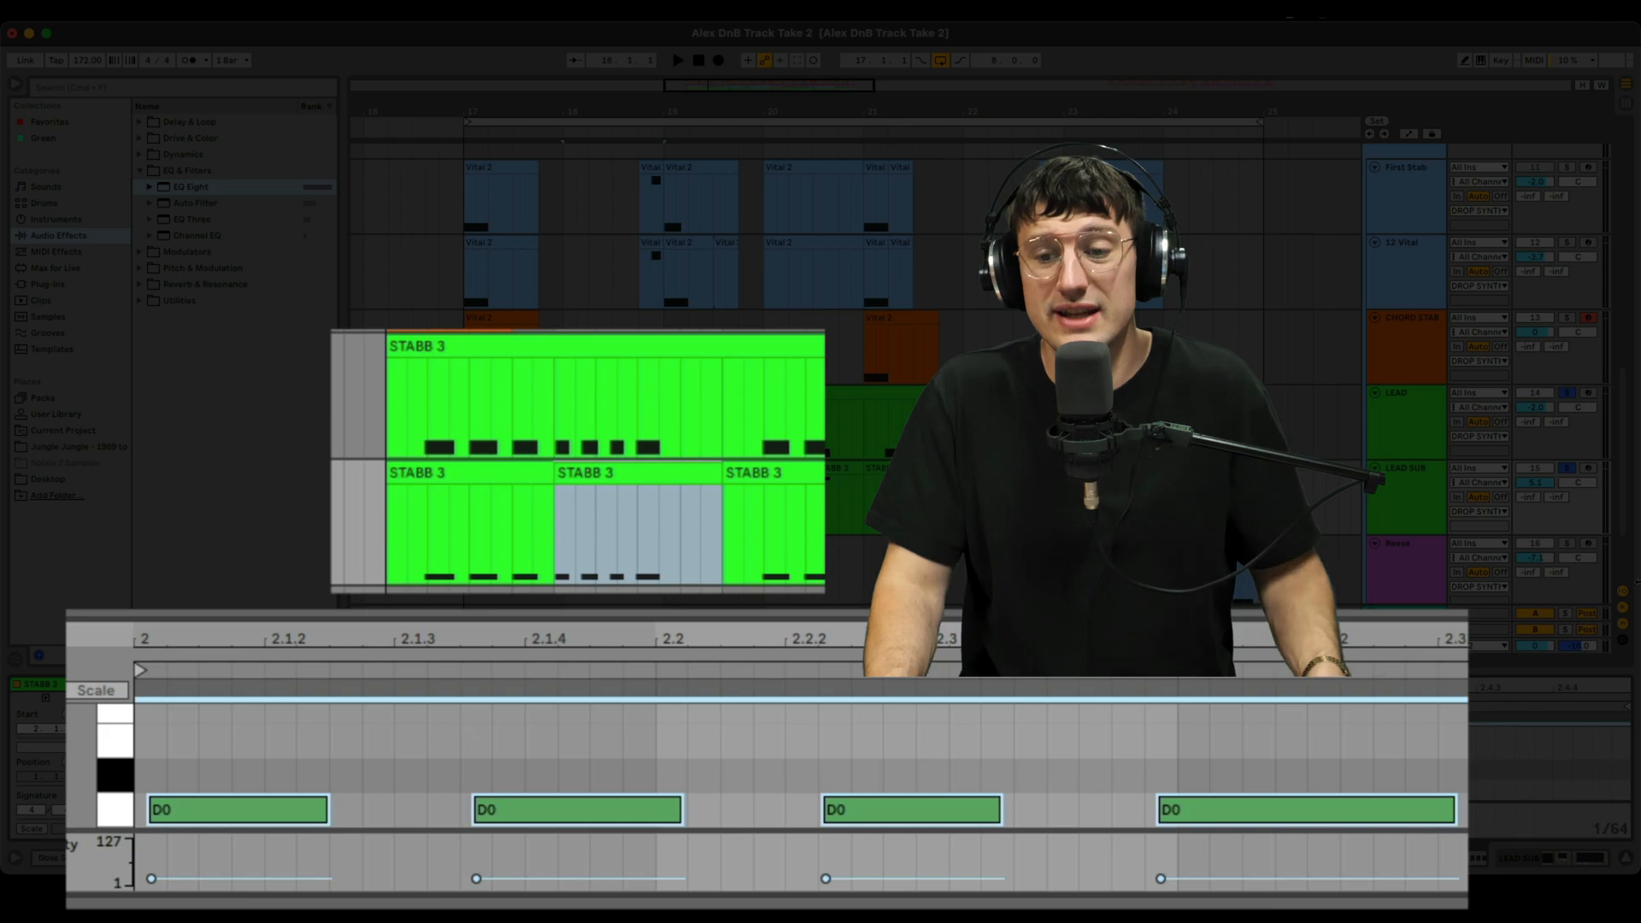
# Play LEAD SUB's transposed bar 18 clip and examine its low frequencies in EQ Eight's enlarged display.
pyautogui.doubleClick(1399, 514)
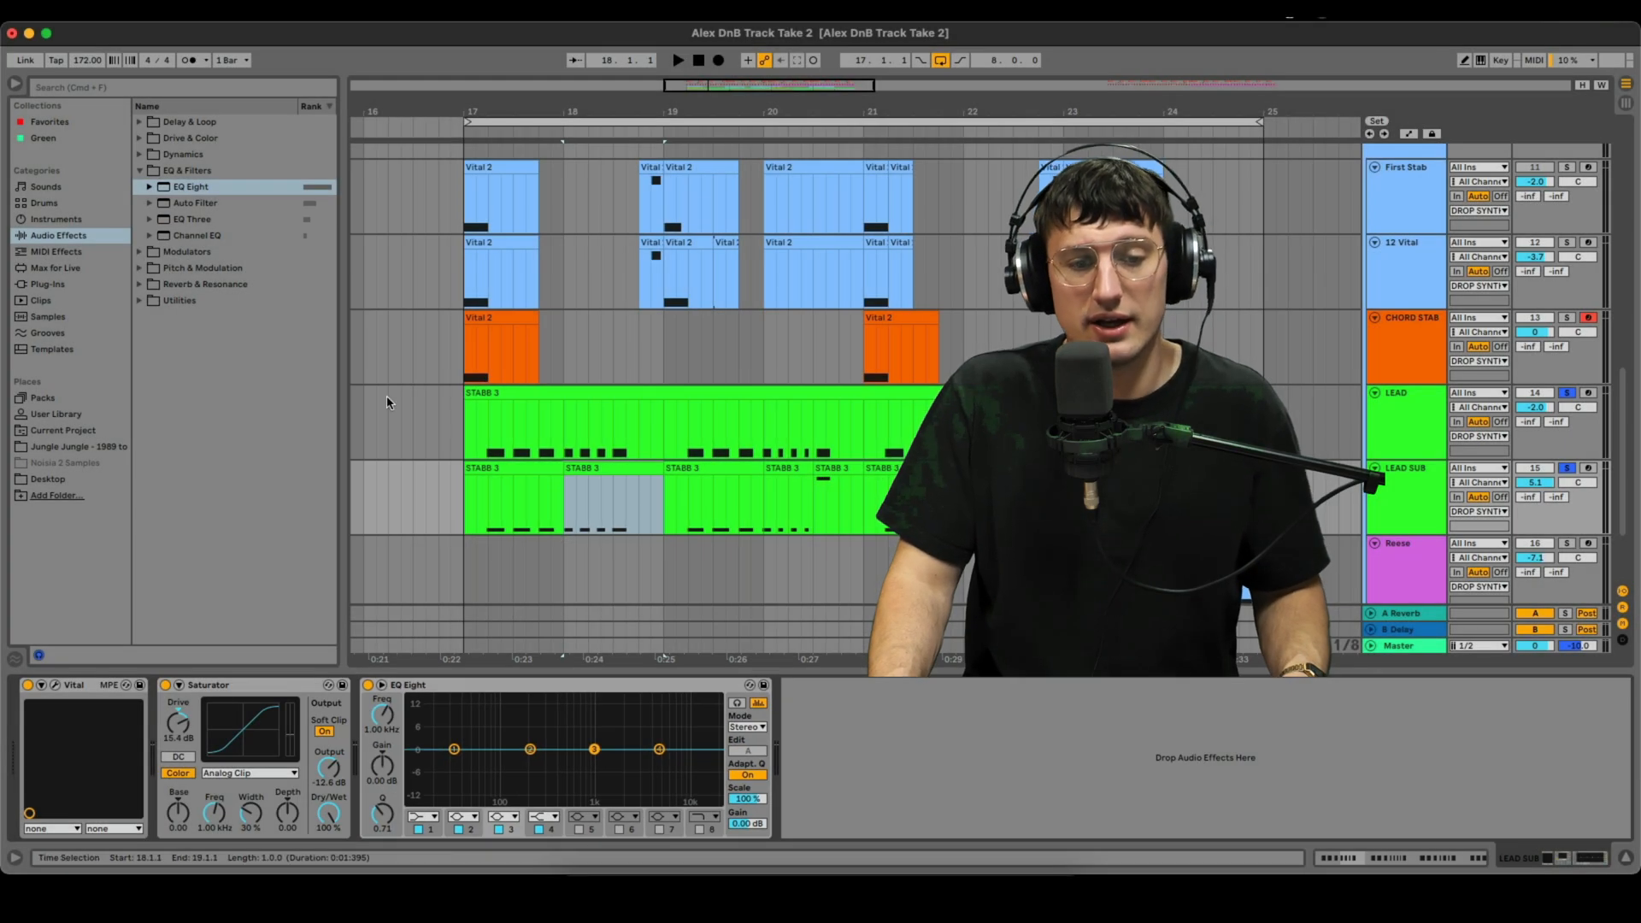
pyautogui.click(382, 684)
pyautogui.press('space')
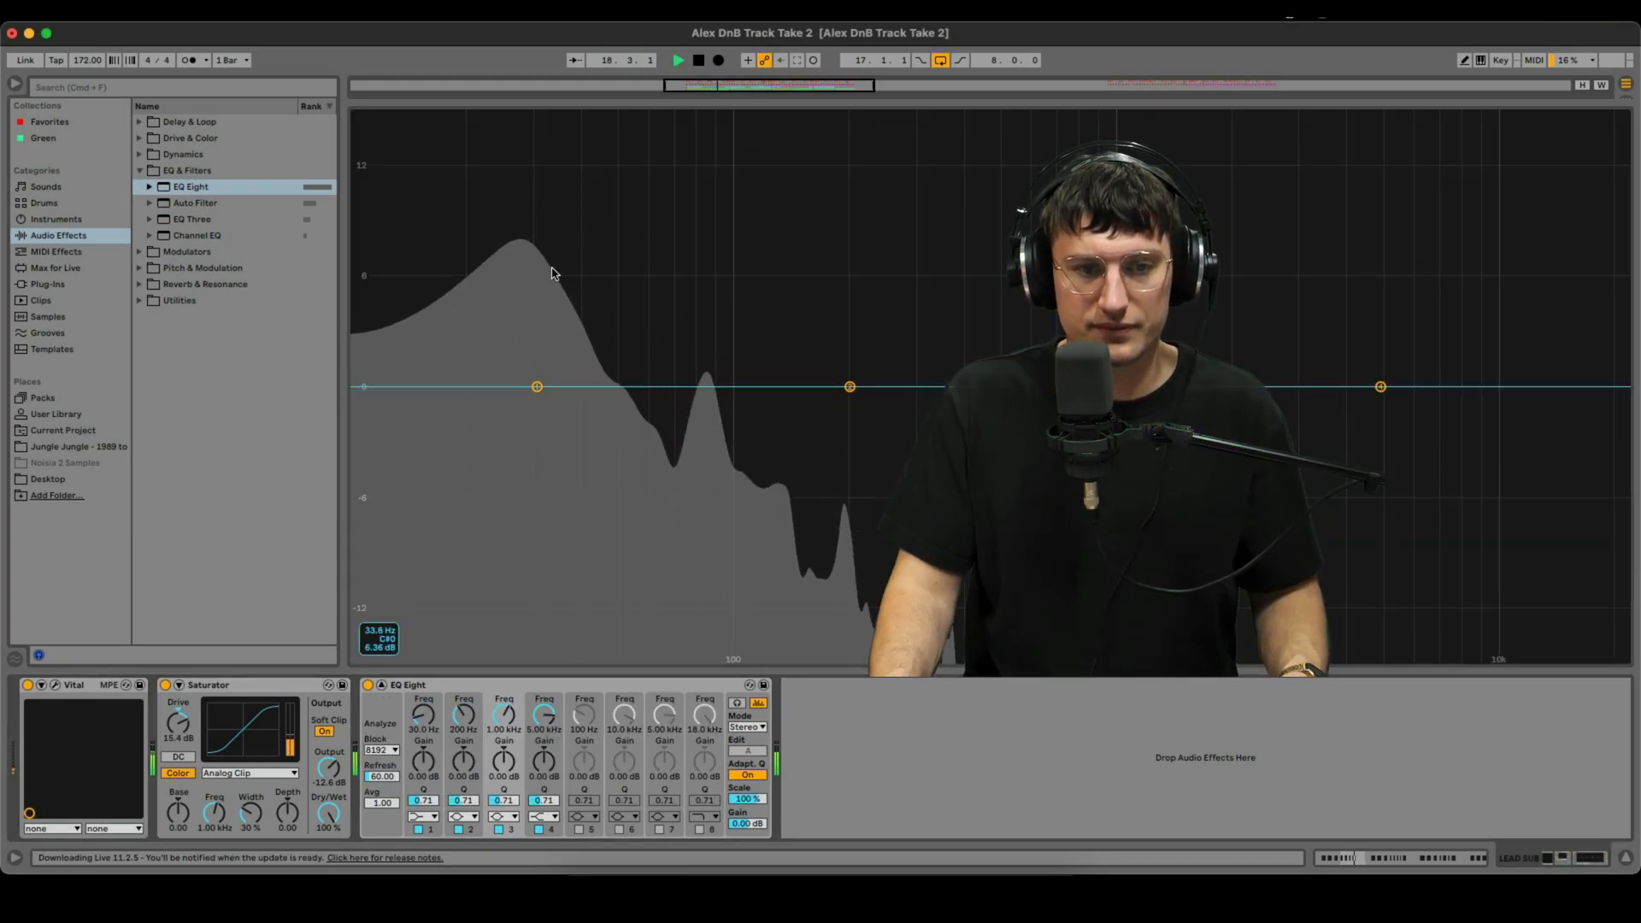
pyautogui.press('space')
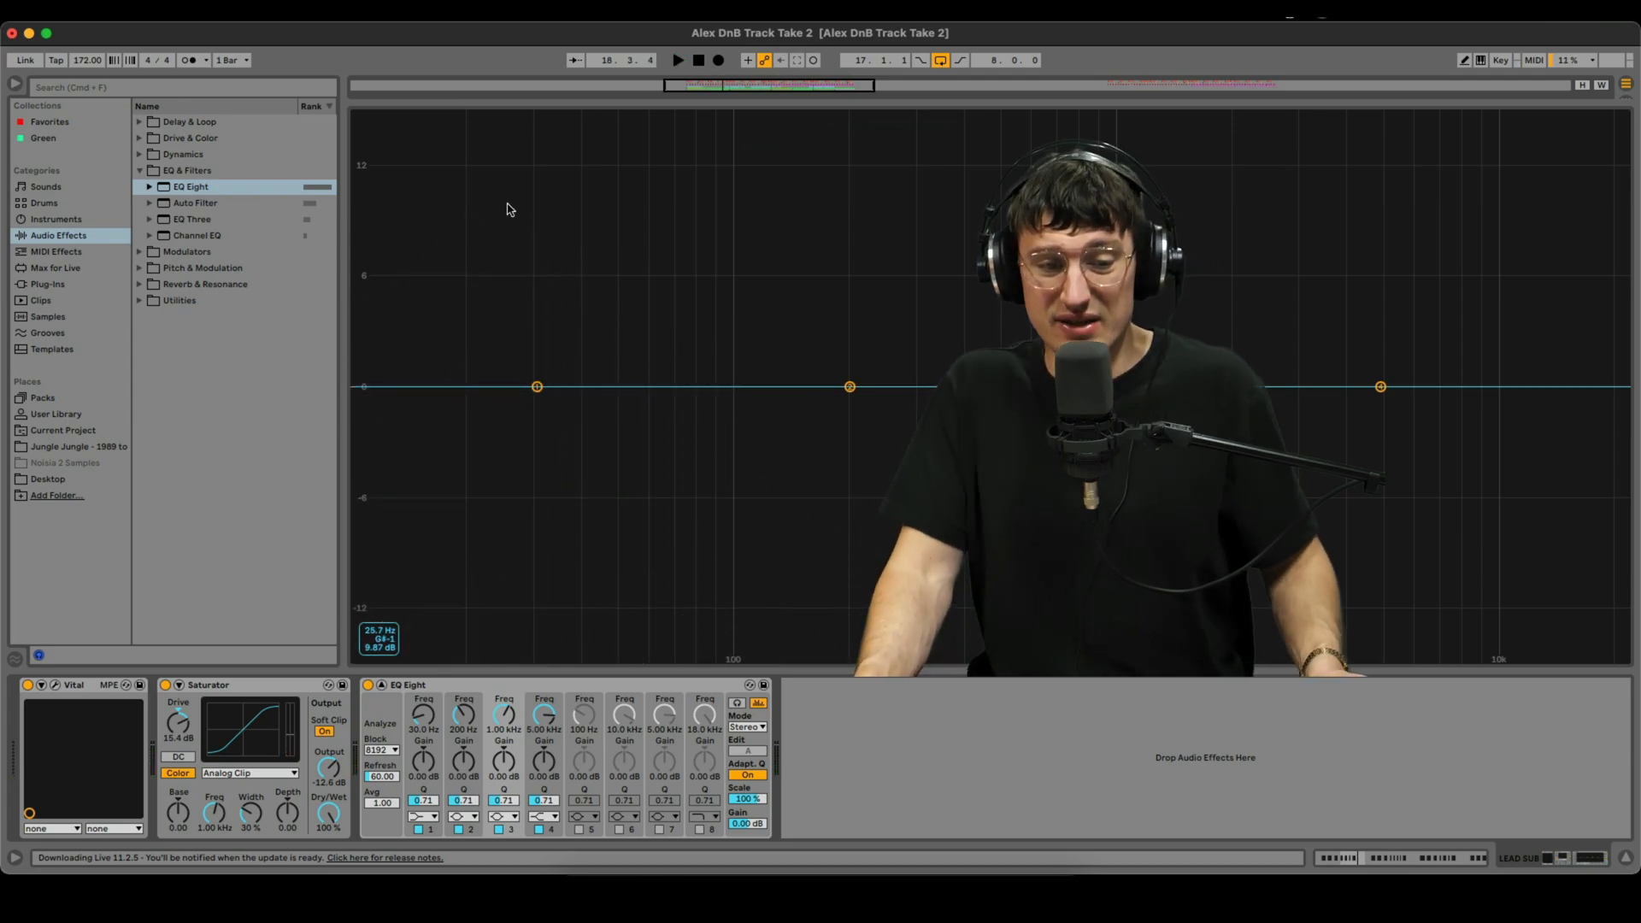
pyautogui.press('space')
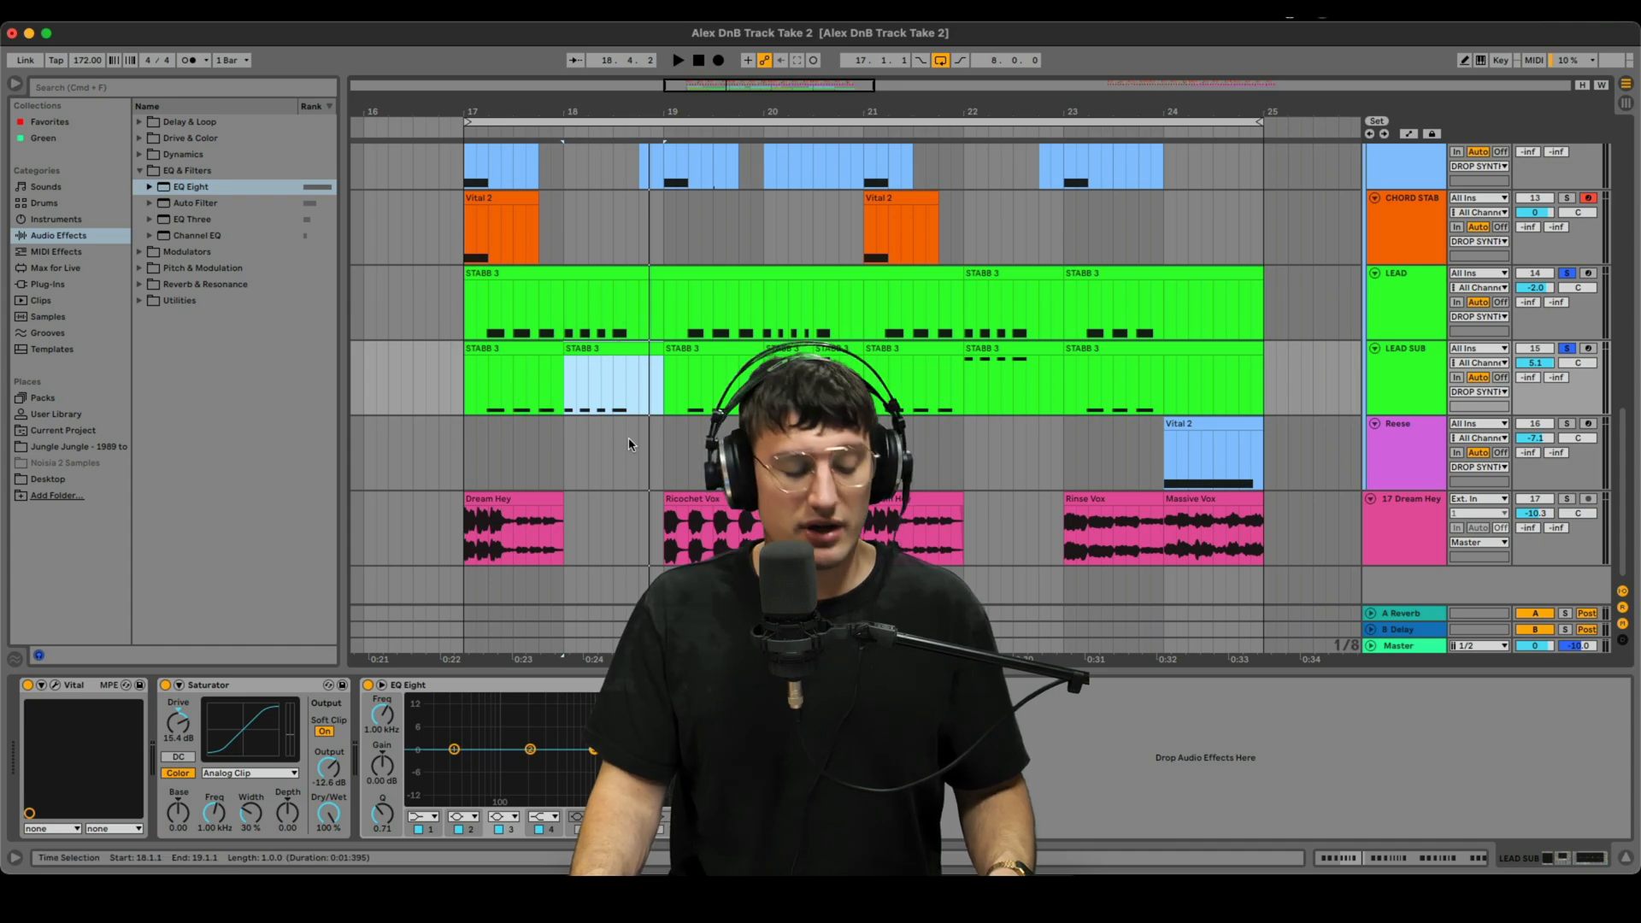
# Undo the octave transposition of LEAD SUB's bar 18 notes.
pyautogui.press('super+z')
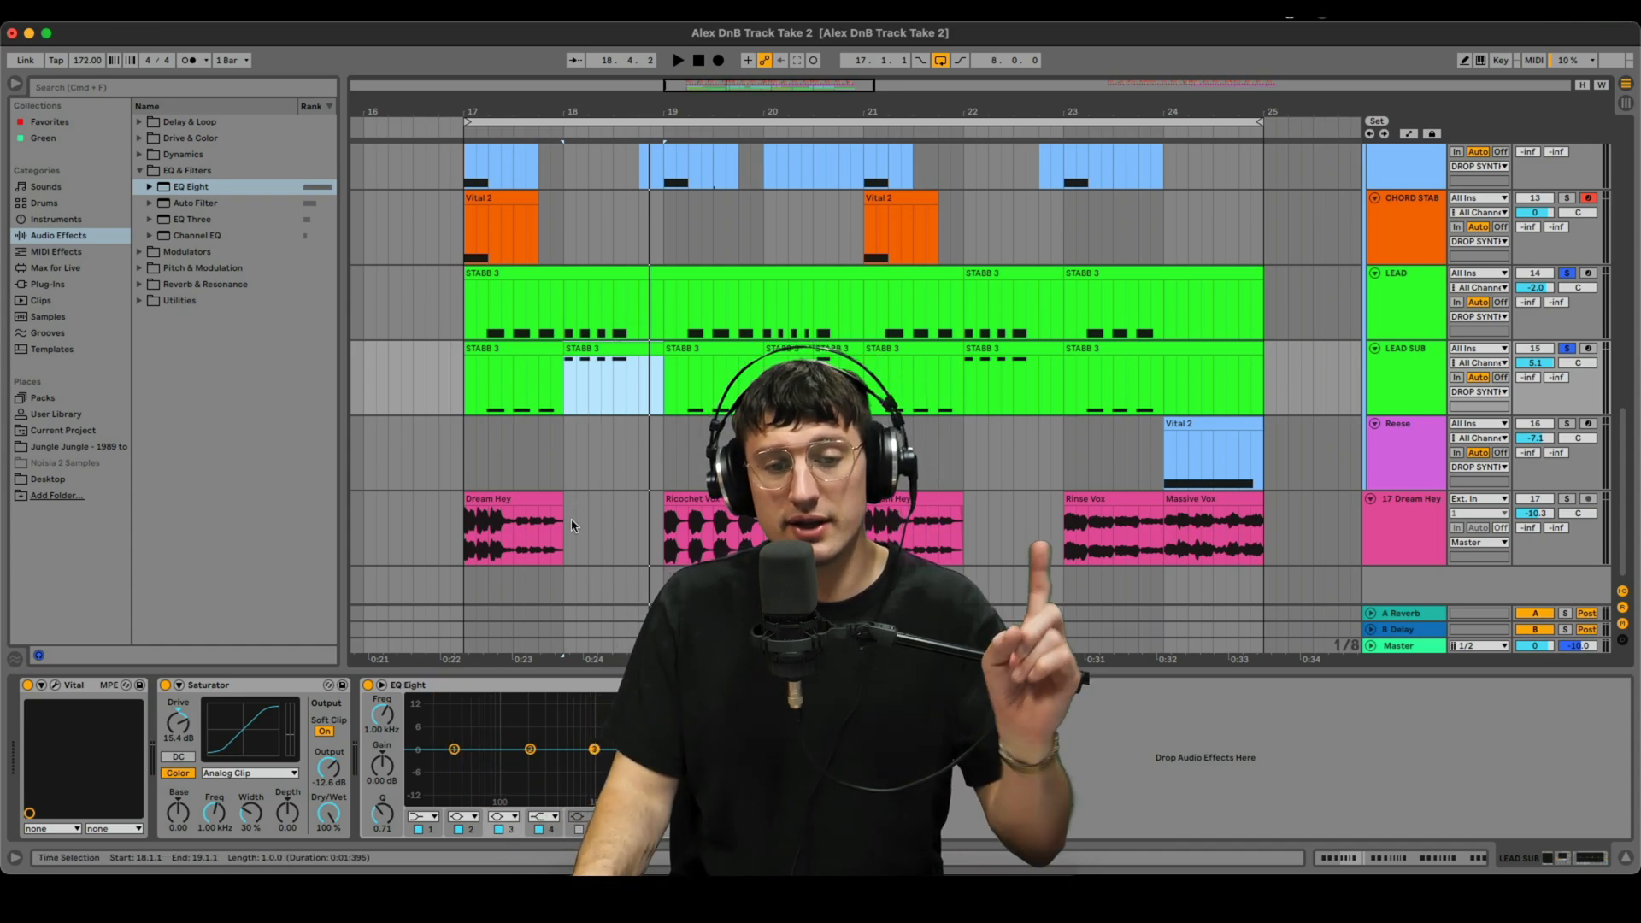
# Play LEAD SUB from bar 18 at its original octave and examine the spectrum in EQ Eight's enlarged display.
pyautogui.click(563, 388)
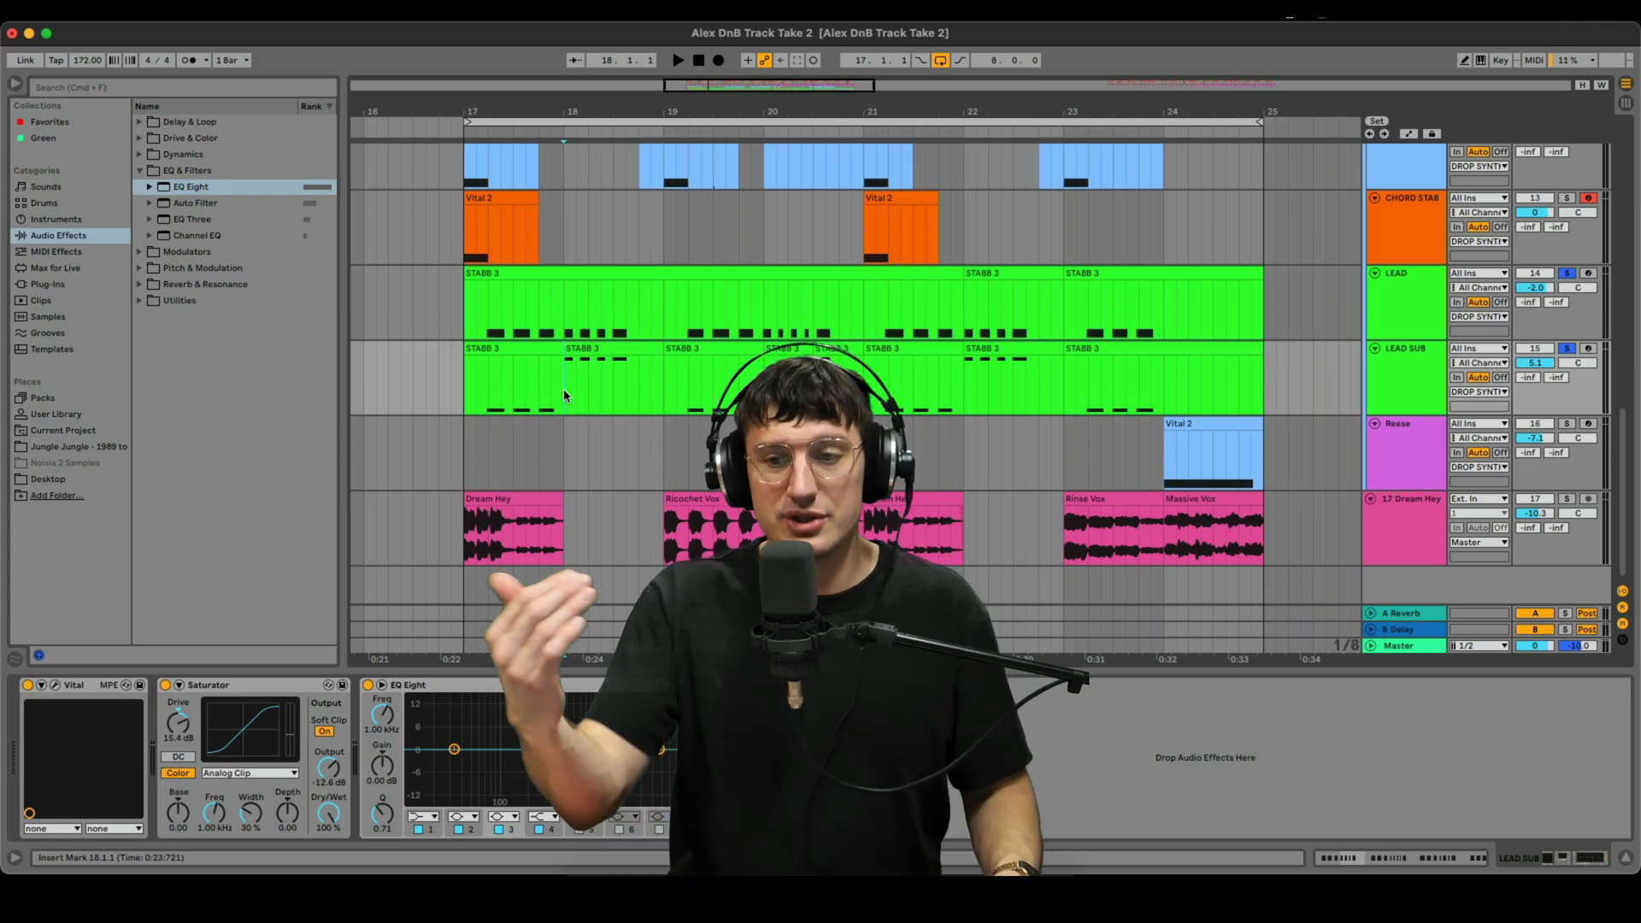
pyautogui.press('space')
pyautogui.click(382, 685)
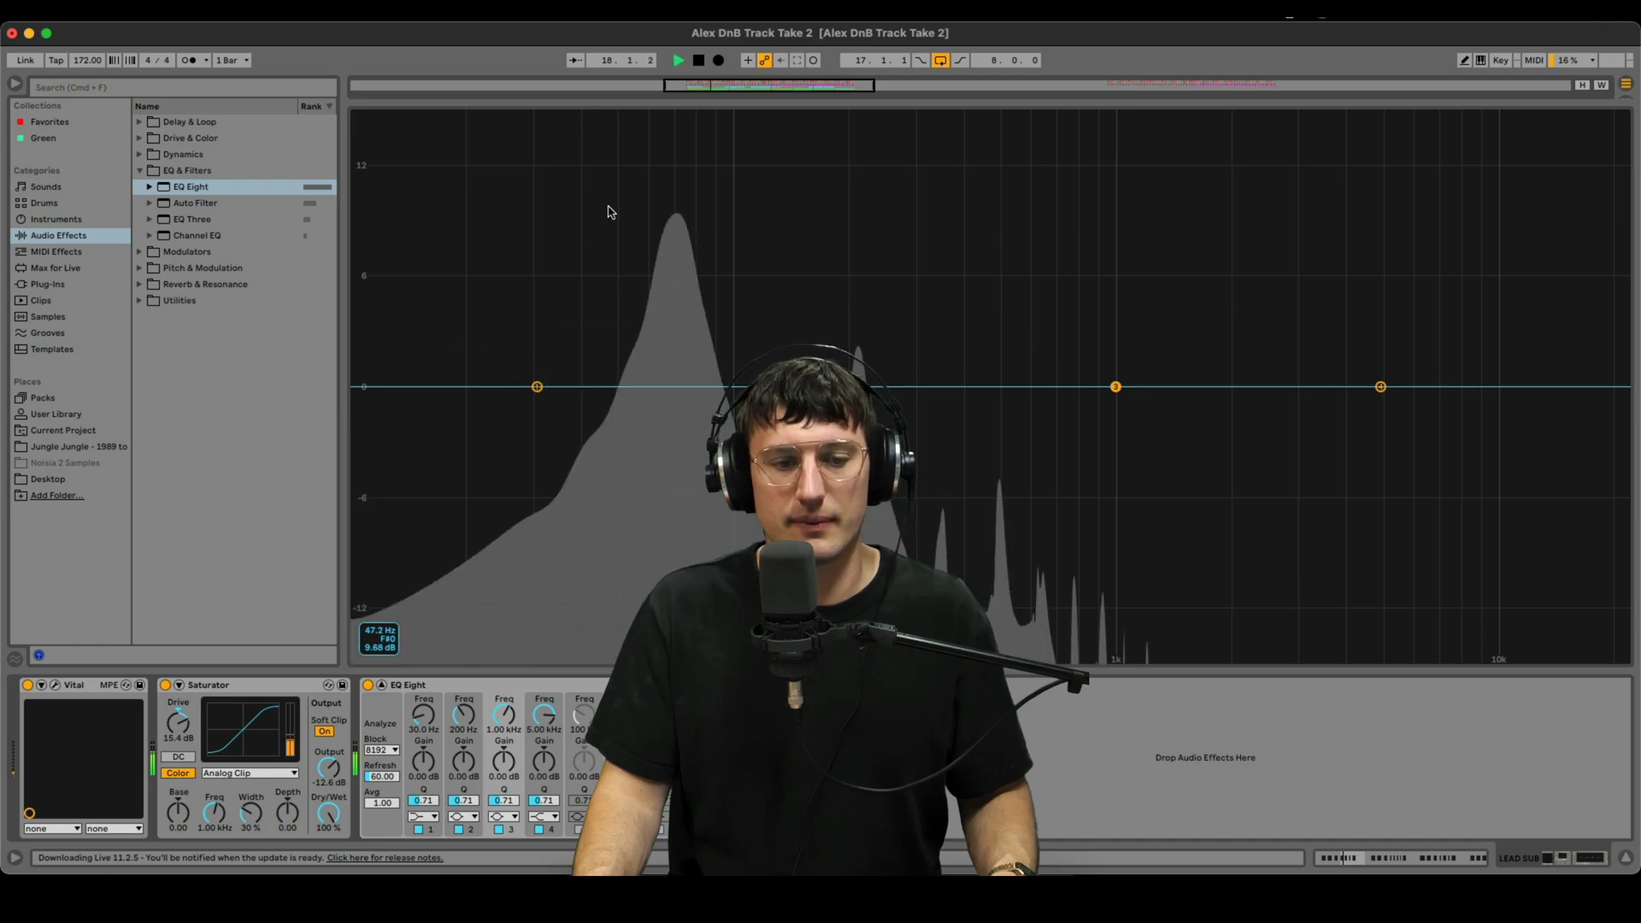
pyautogui.press('Escape')
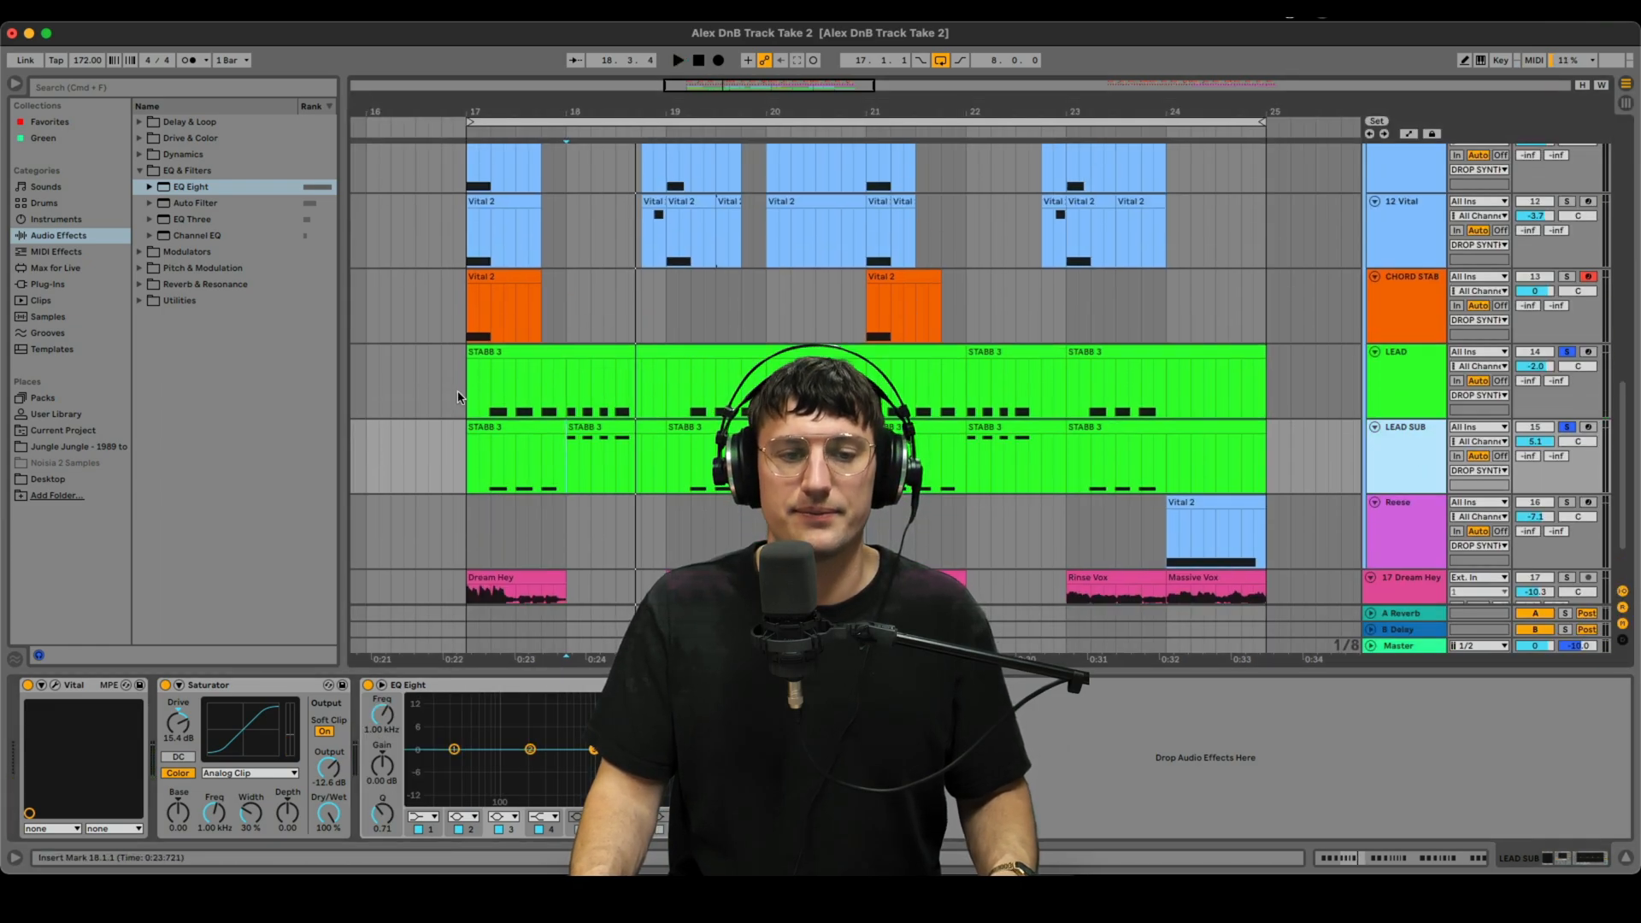
# Play LEAD and LEAD SUB together from just before bar 17.
pyautogui.click(458, 396)
pyautogui.press('space')
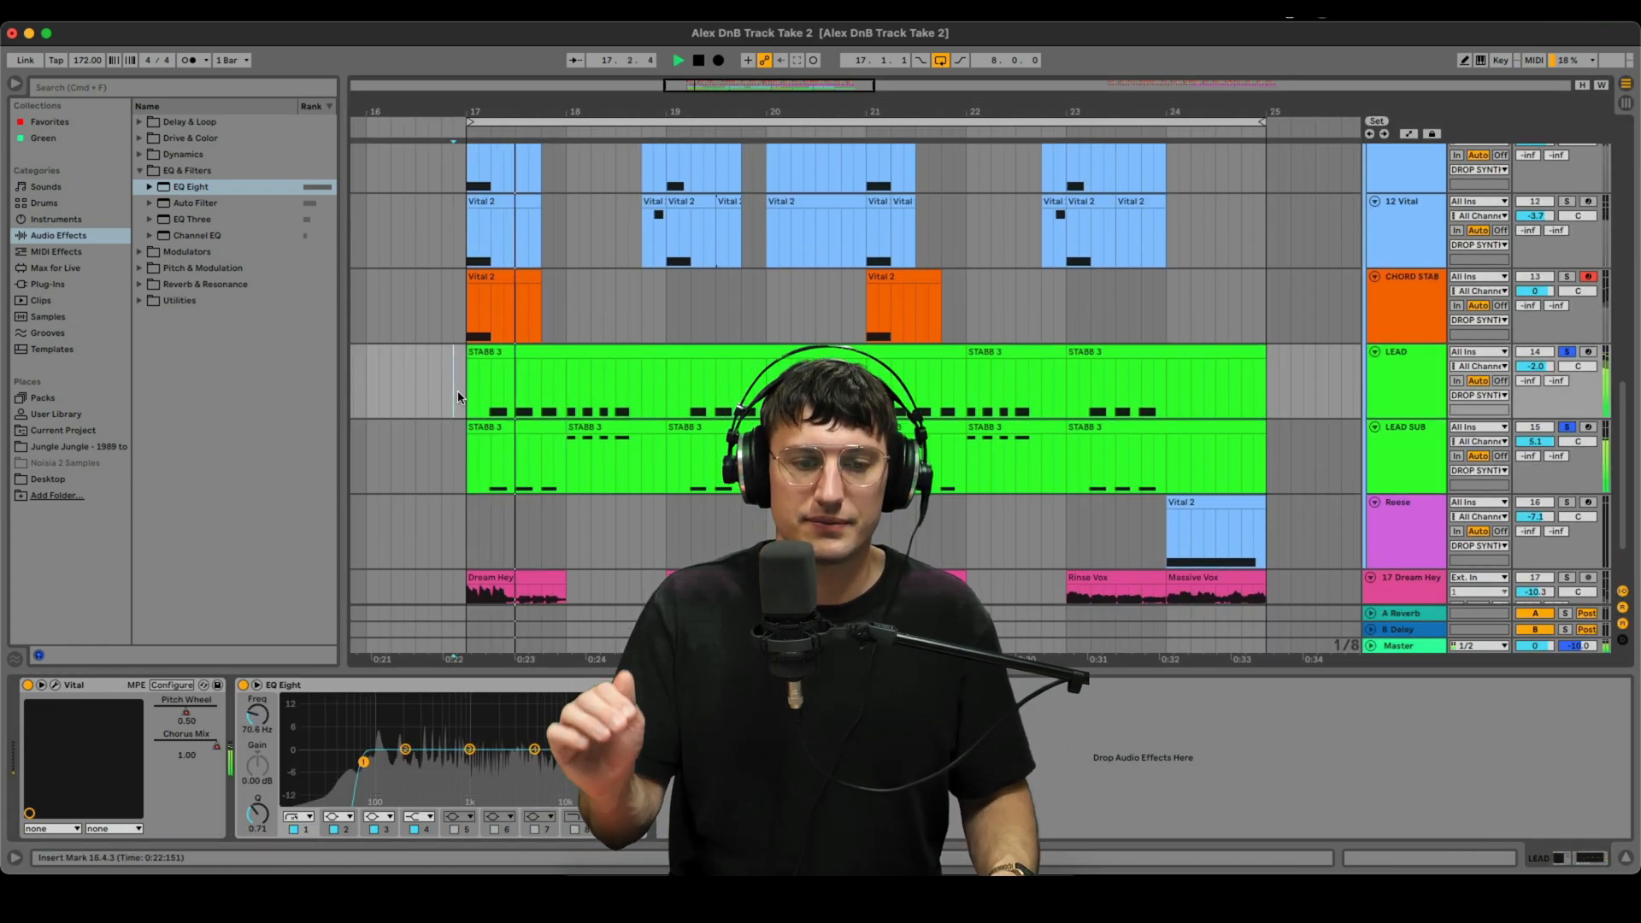
pyautogui.press('space')
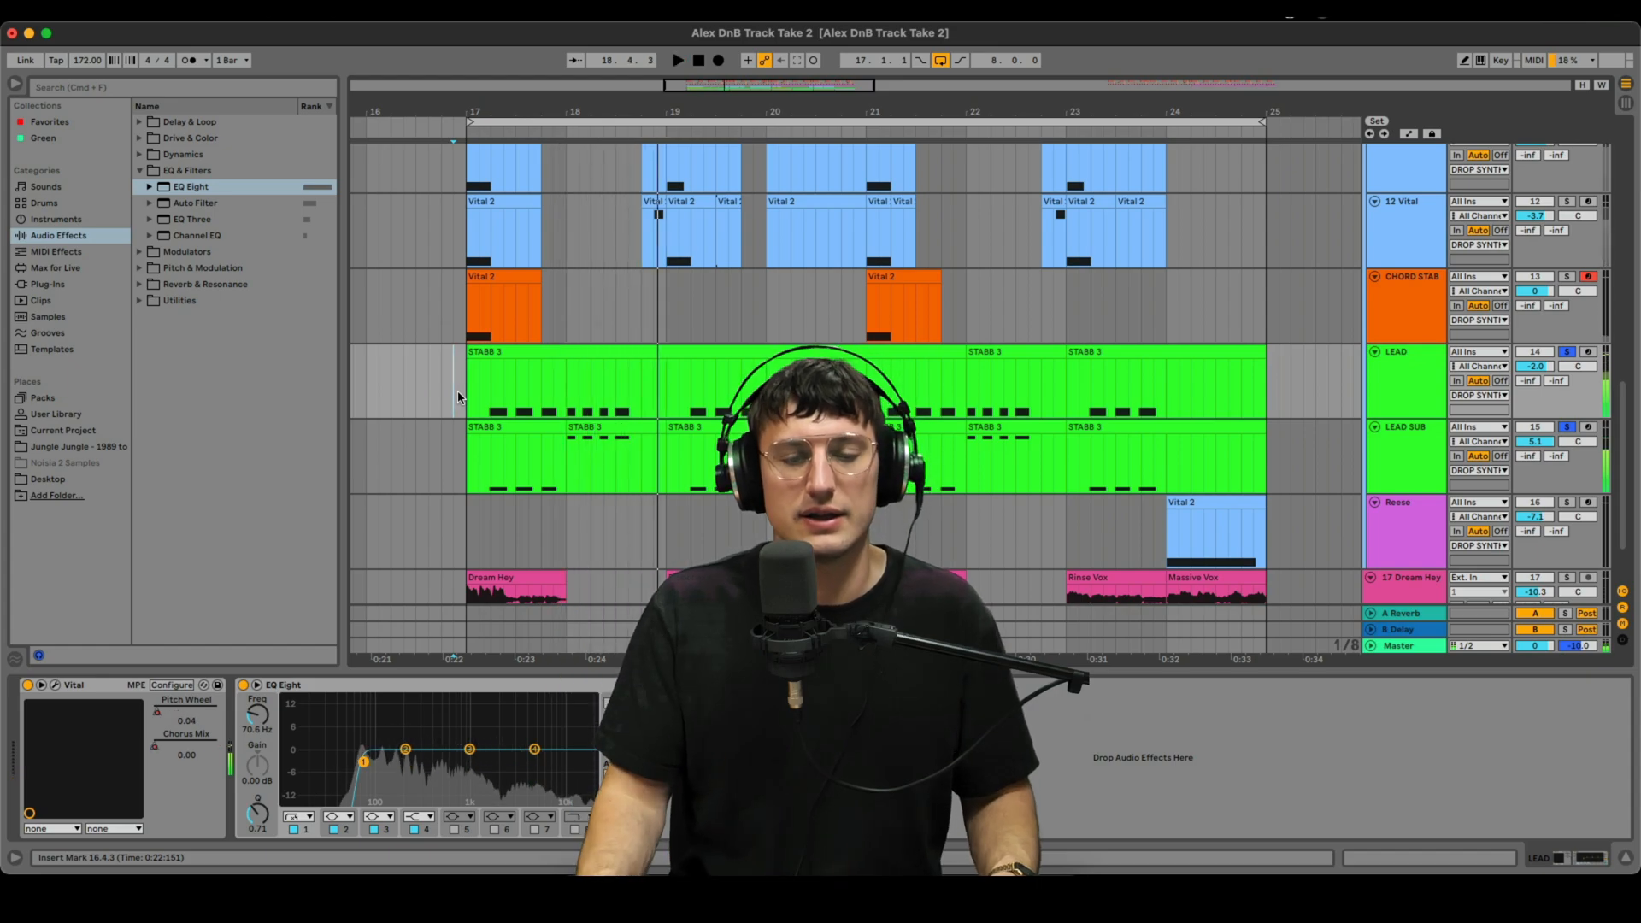
# Turn off solo on LEAD and LEAD SUB, and play the full arrangement from 18.3.1.
pyautogui.moveTo(627, 388); pyautogui.dragTo(652, 470)
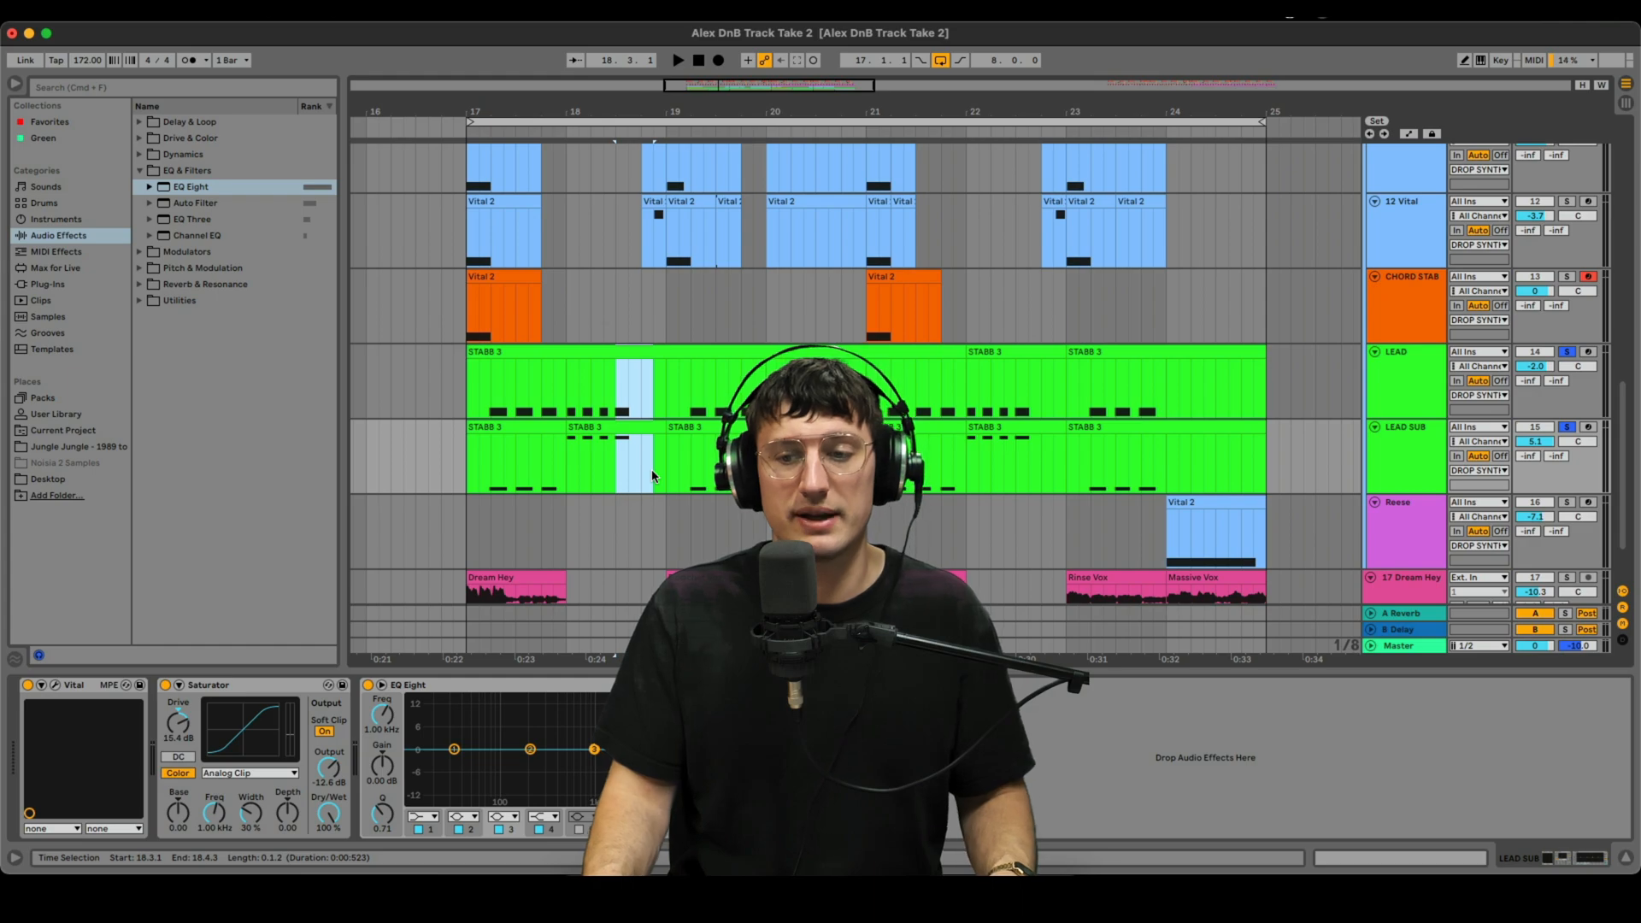
pyautogui.press('s')
pyautogui.click(618, 395)
pyautogui.press('space')
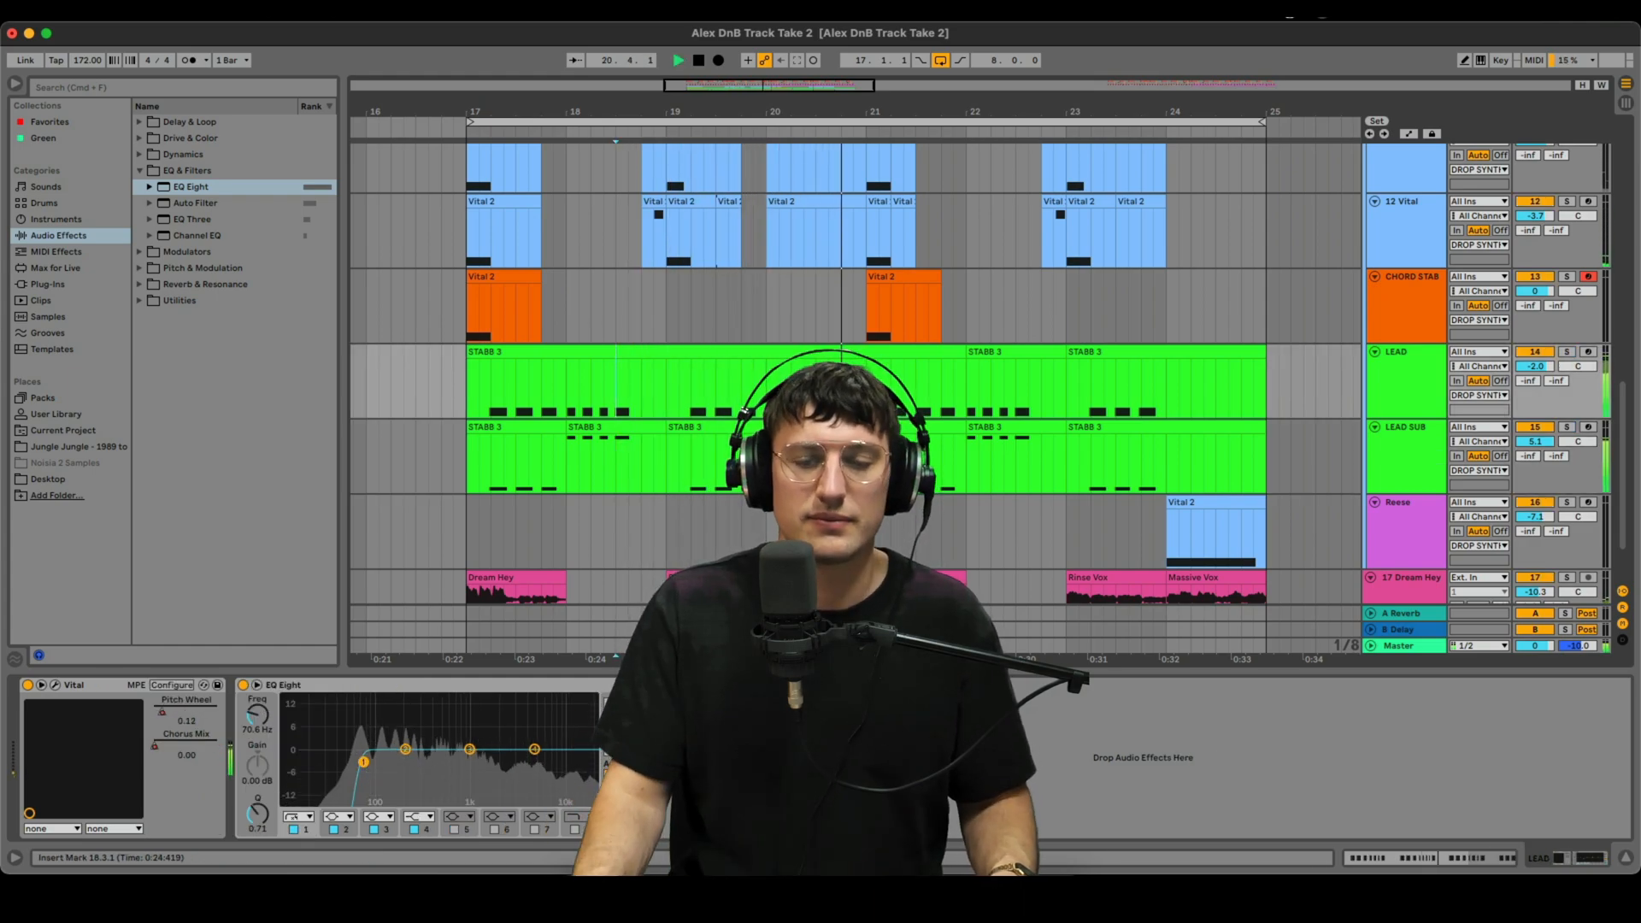
pyautogui.press('space')
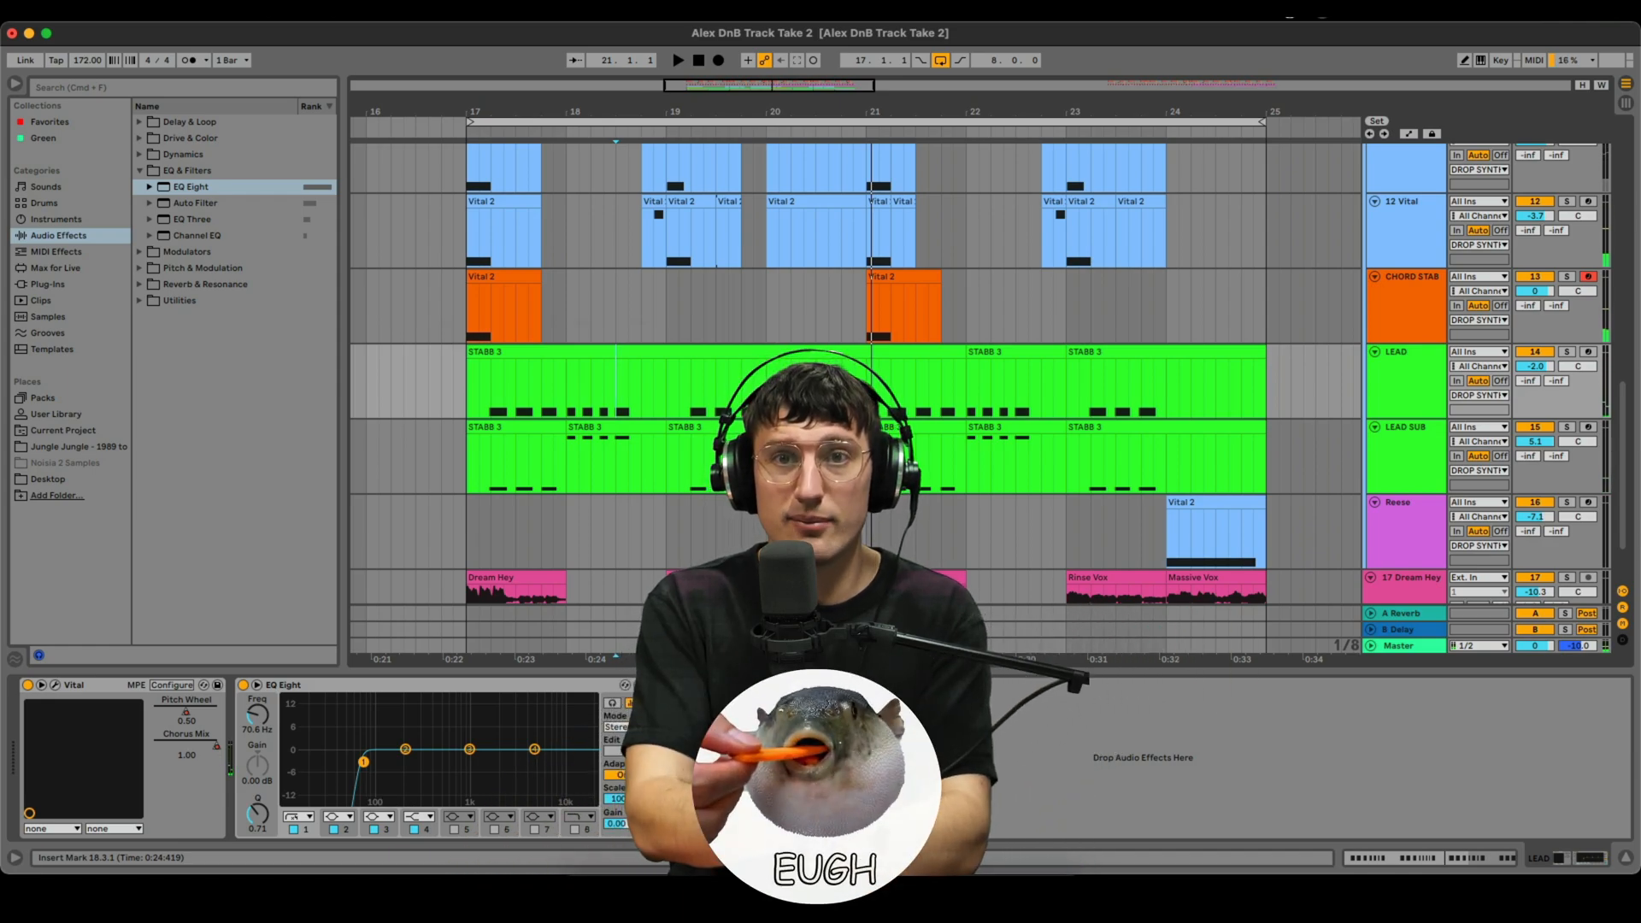
# Place the insert marker at bar 24 on the Reese track and open its Vital instrument.
pyautogui.scroll(-1, 1169, 485)
pyautogui.click(1170, 485)
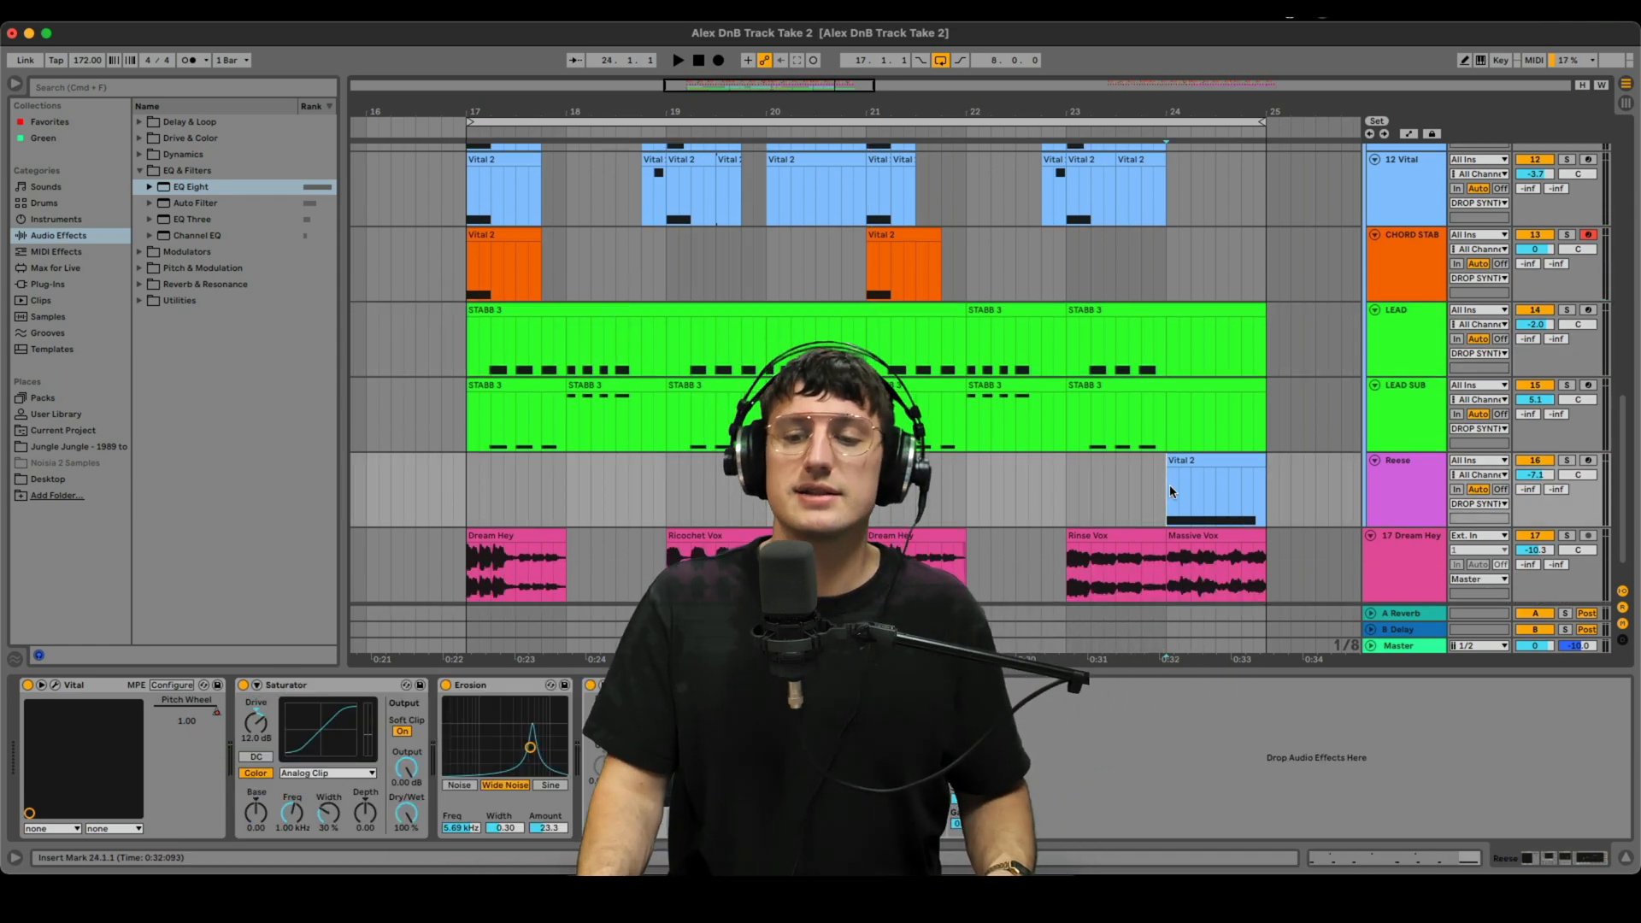
pyautogui.click(1395, 480)
pyautogui.moveTo(1210, 113); pyautogui.dragTo(864, 368)
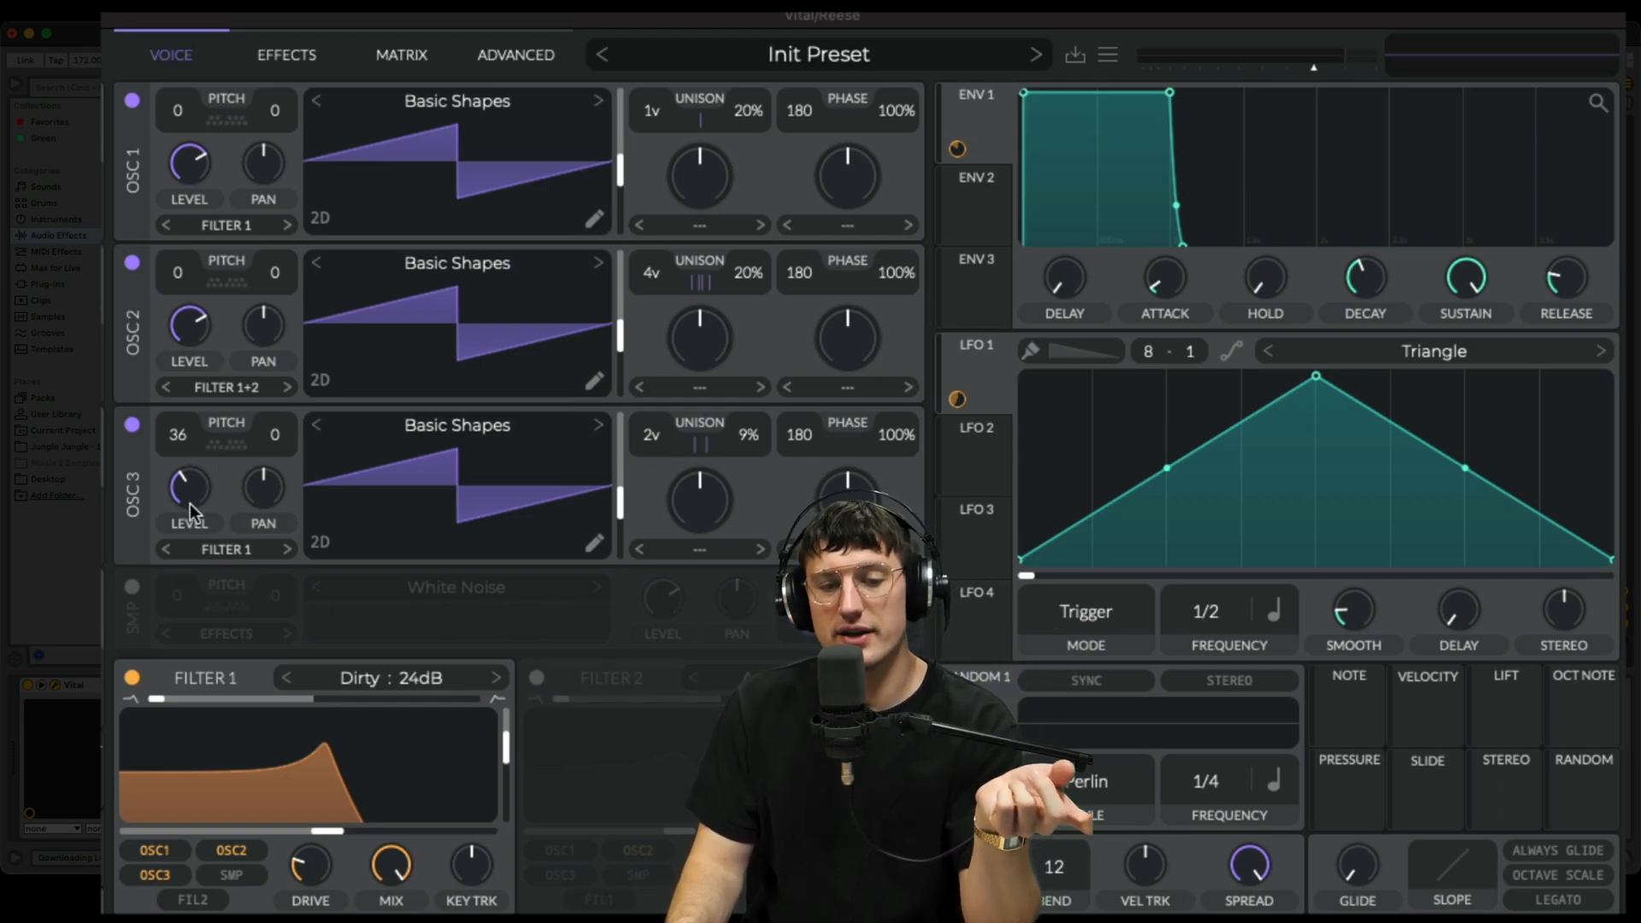
# Mute oscillators 2 and 1 in the Reese patch to audition oscillator 3 alone, and switch both back on.
pyautogui.click(131, 263)
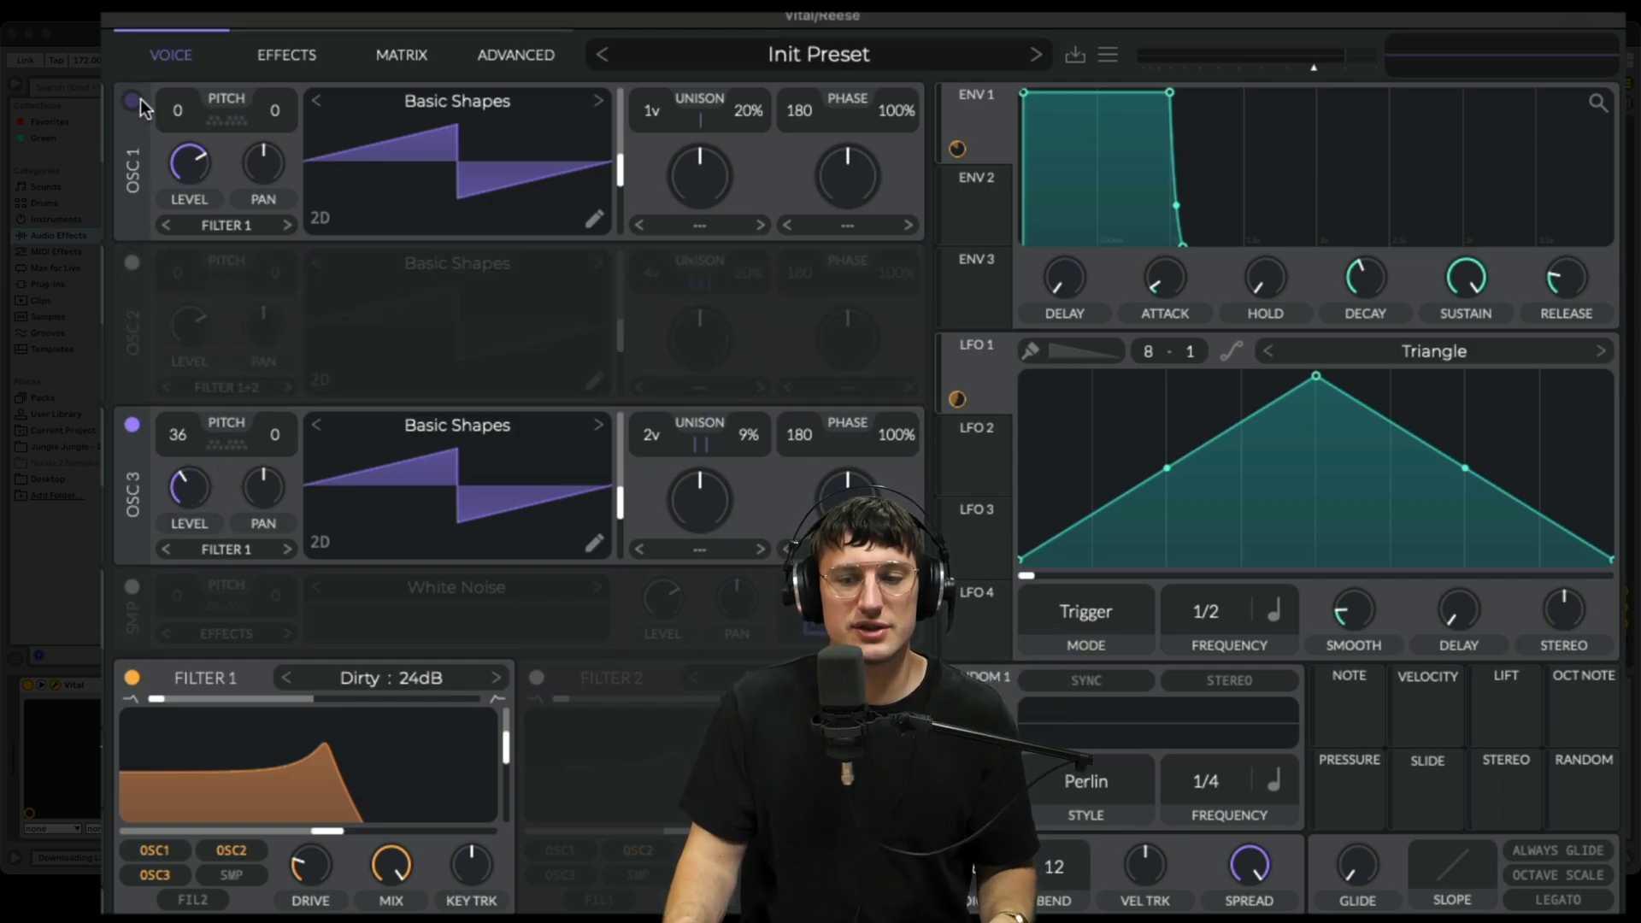
pyautogui.click(133, 101)
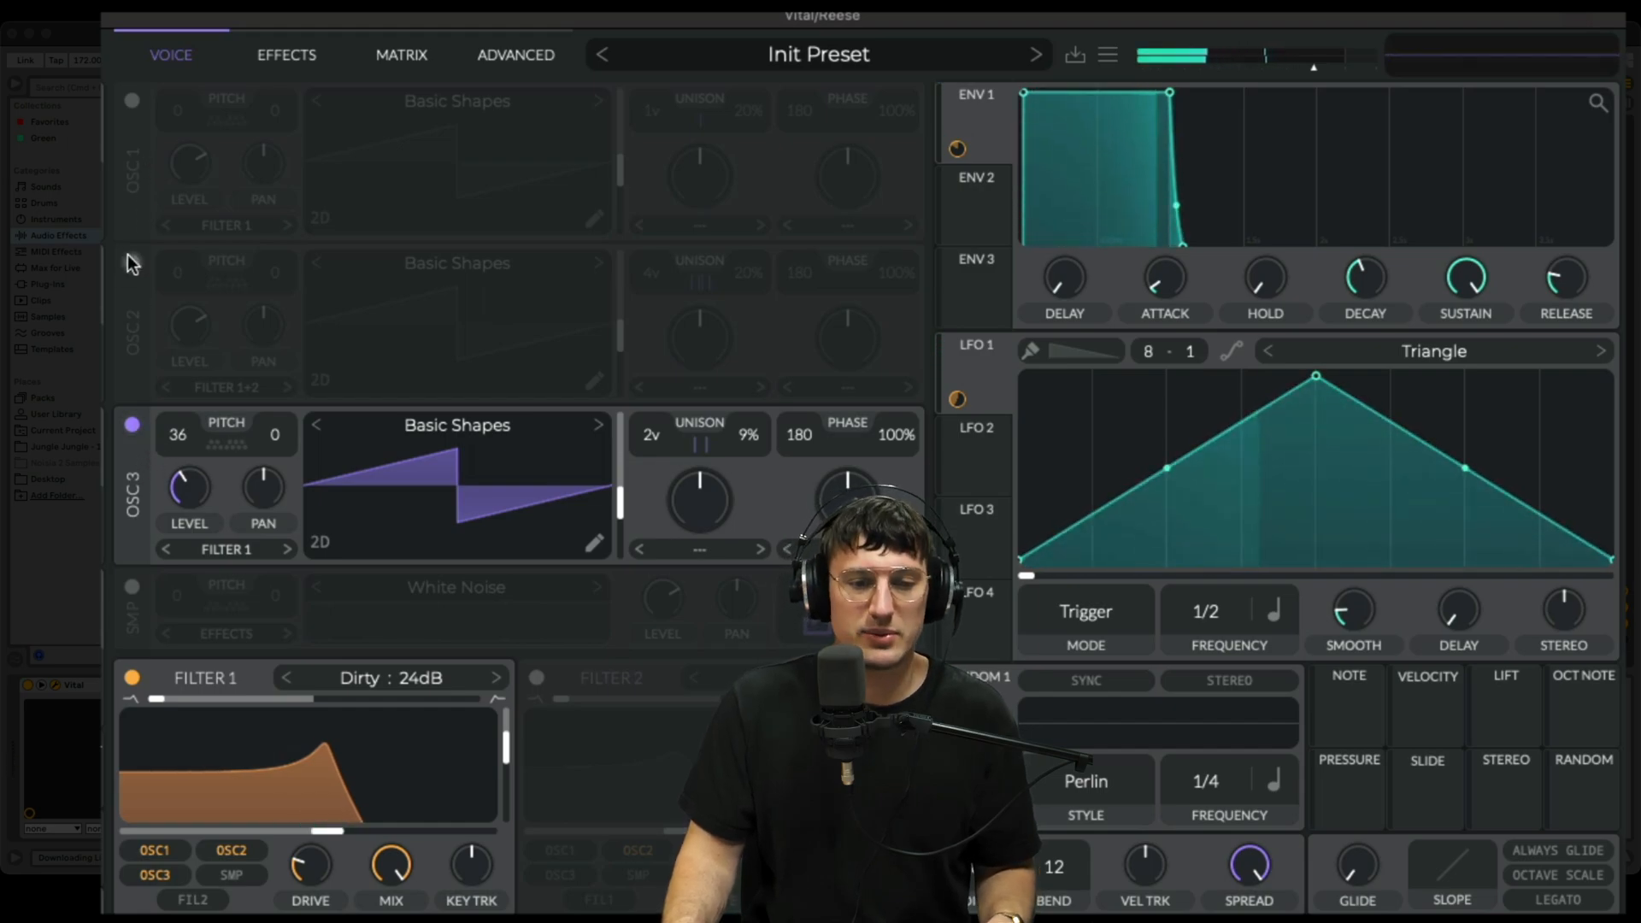
pyautogui.click(132, 262)
pyautogui.click(131, 100)
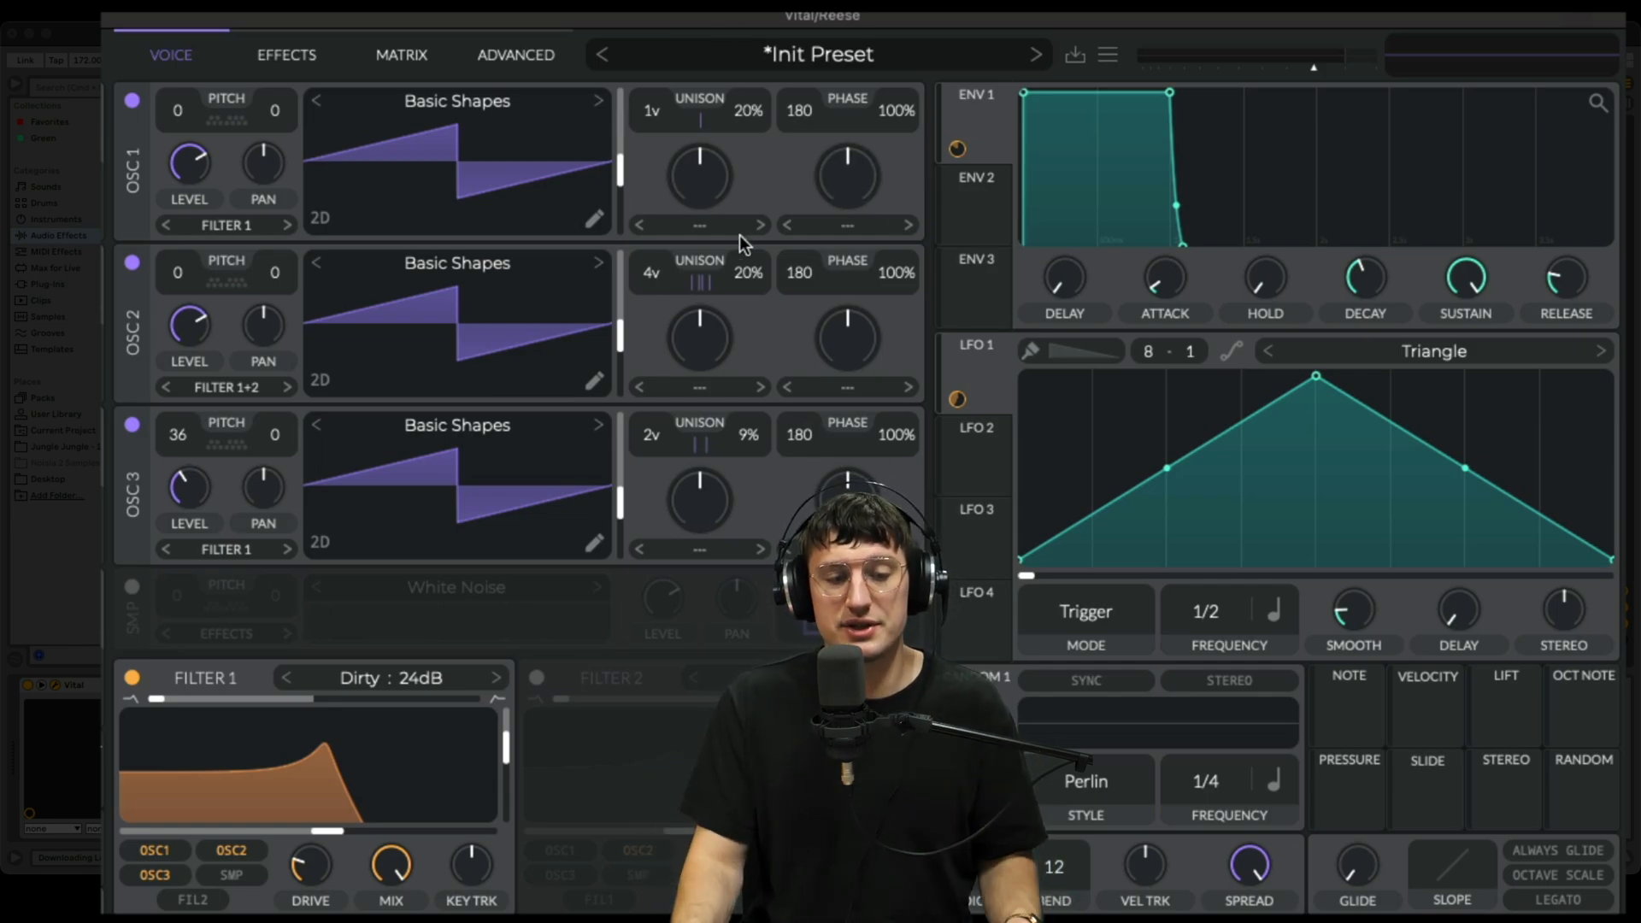
# Compare the Reese with Filter 1 bypassed and active, leaving the filter switched on.
pyautogui.click(133, 677)
pyautogui.click(133, 677)
pyautogui.click(133, 676)
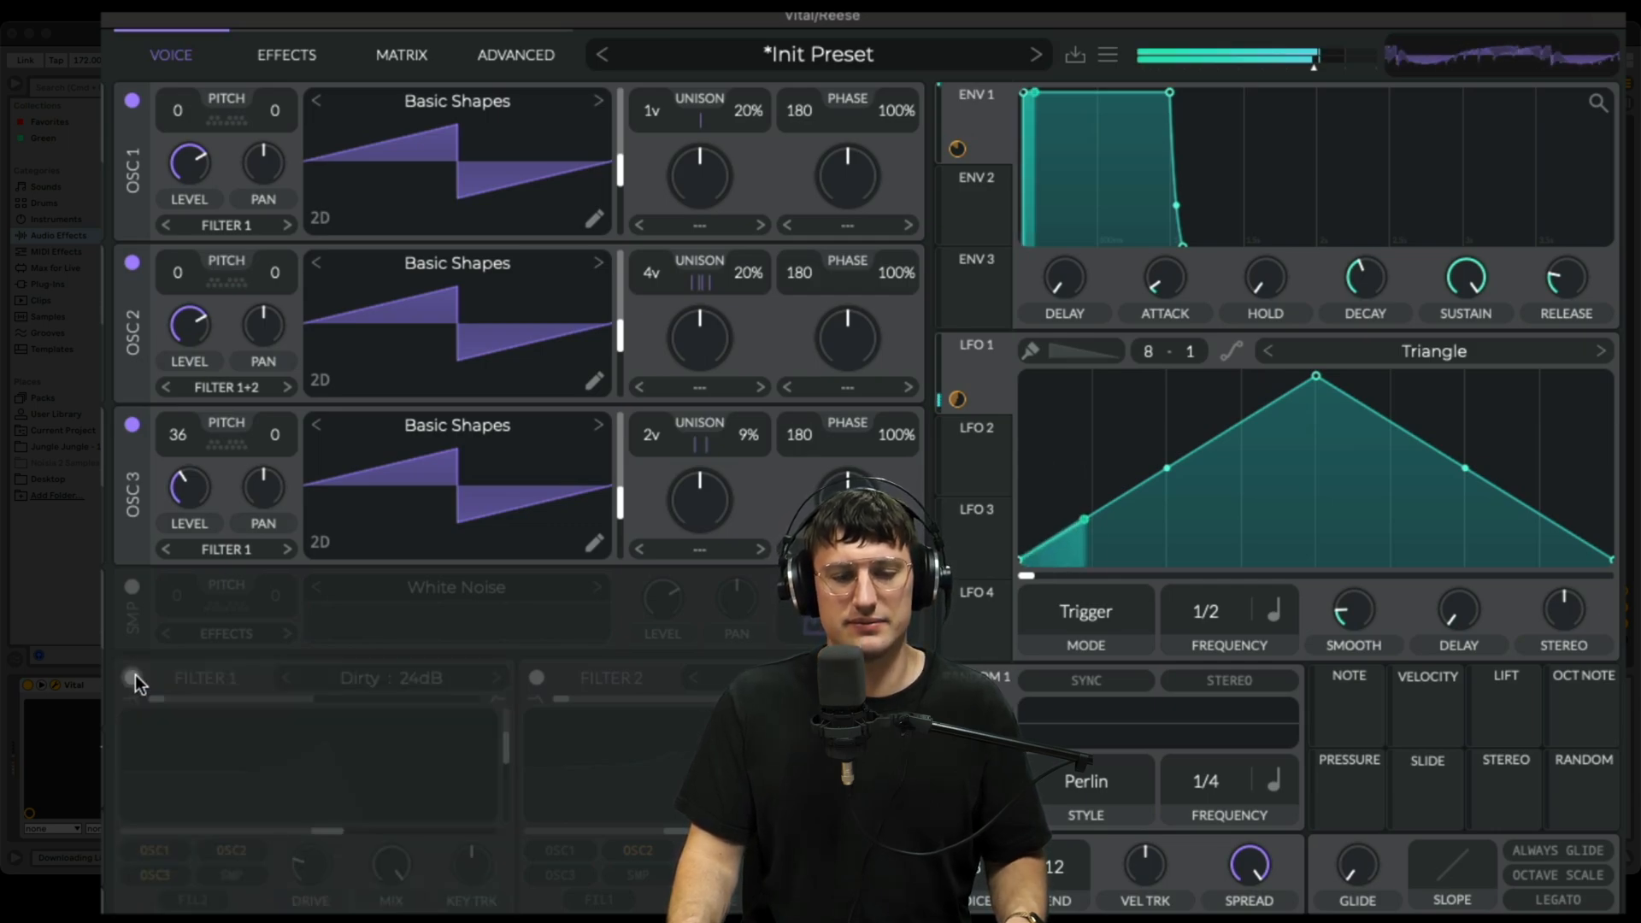
pyautogui.click(133, 677)
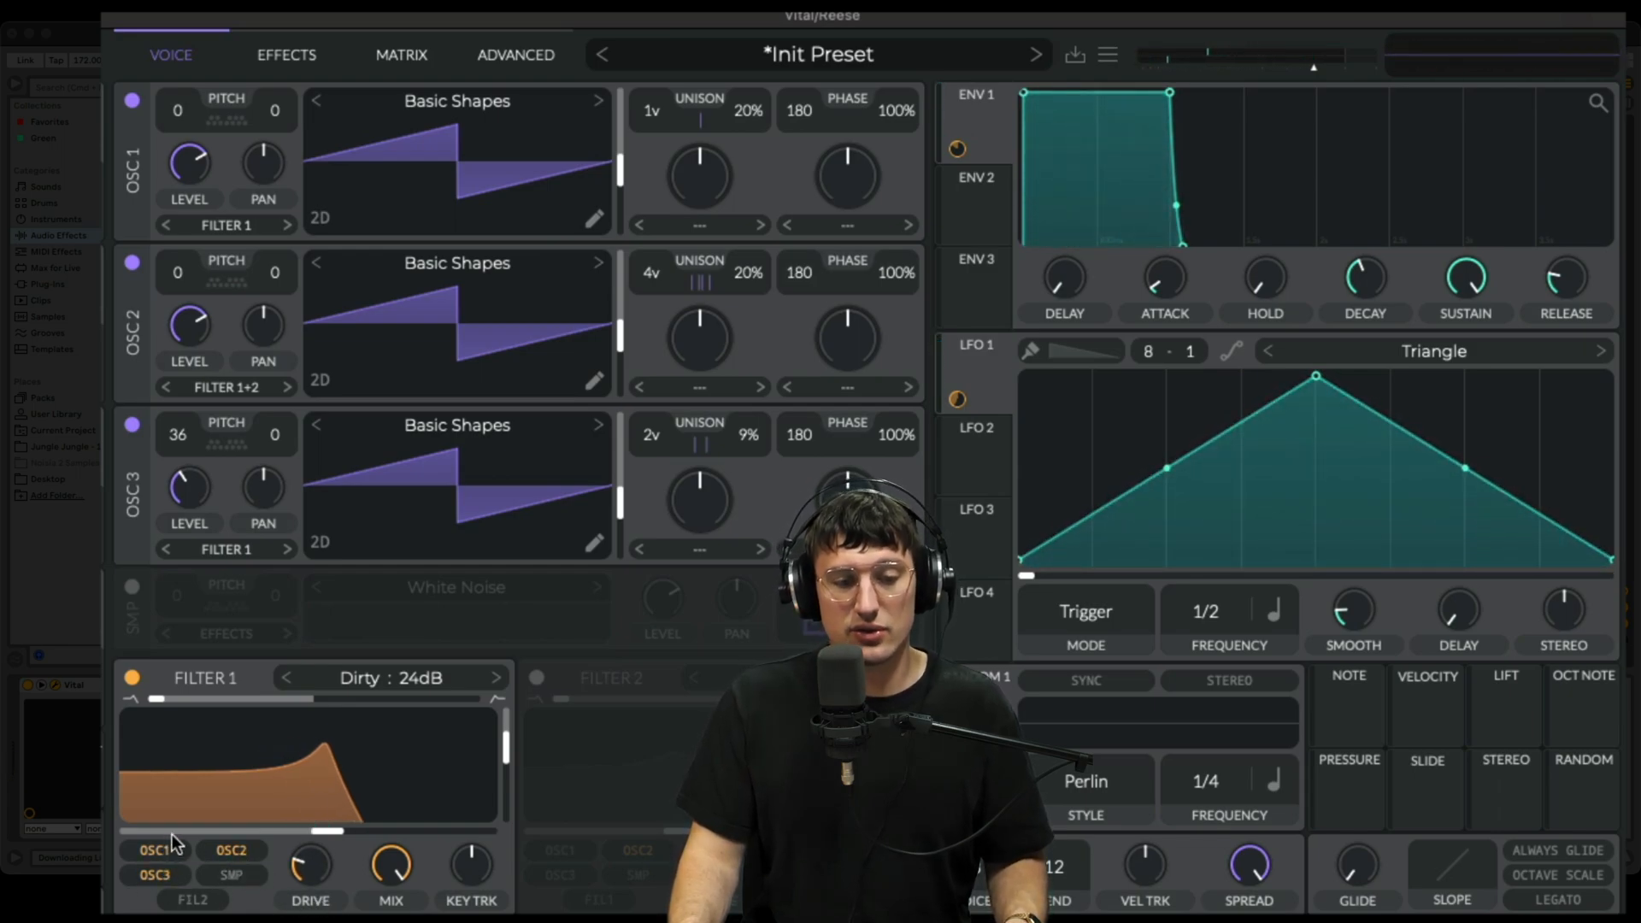
# Remove the ENV 1 modulation from Filter 1's cutoff and lower the cutoff of the Dirty 24dB filter.
pyautogui.moveTo(371, 707)
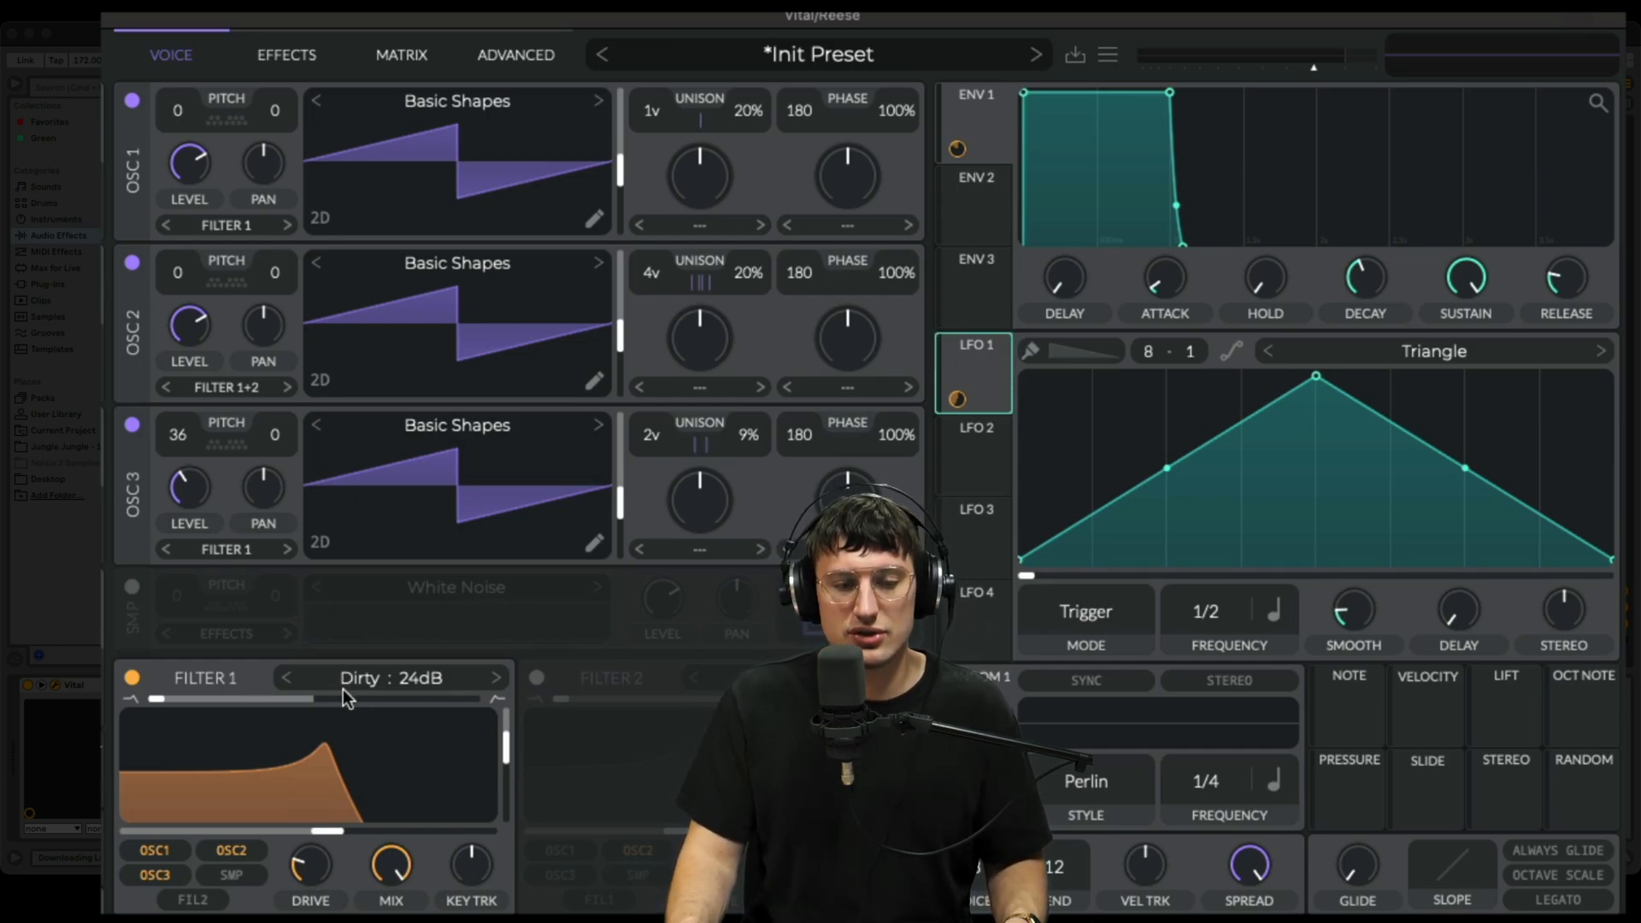
pyautogui.rightClick(316, 869)
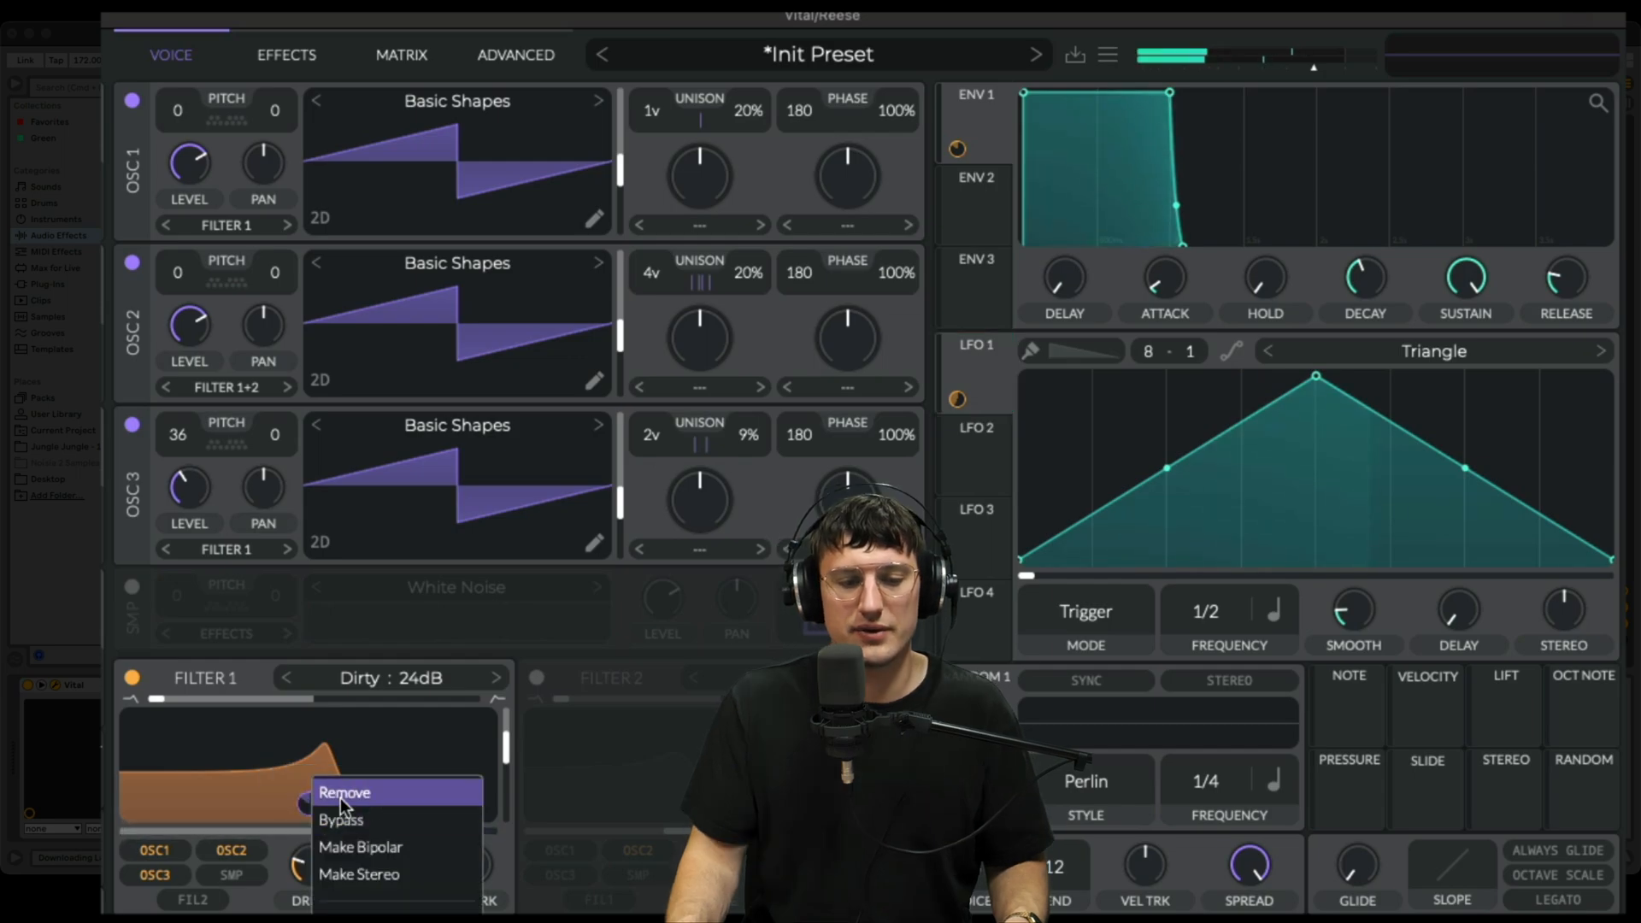
pyautogui.click(349, 807)
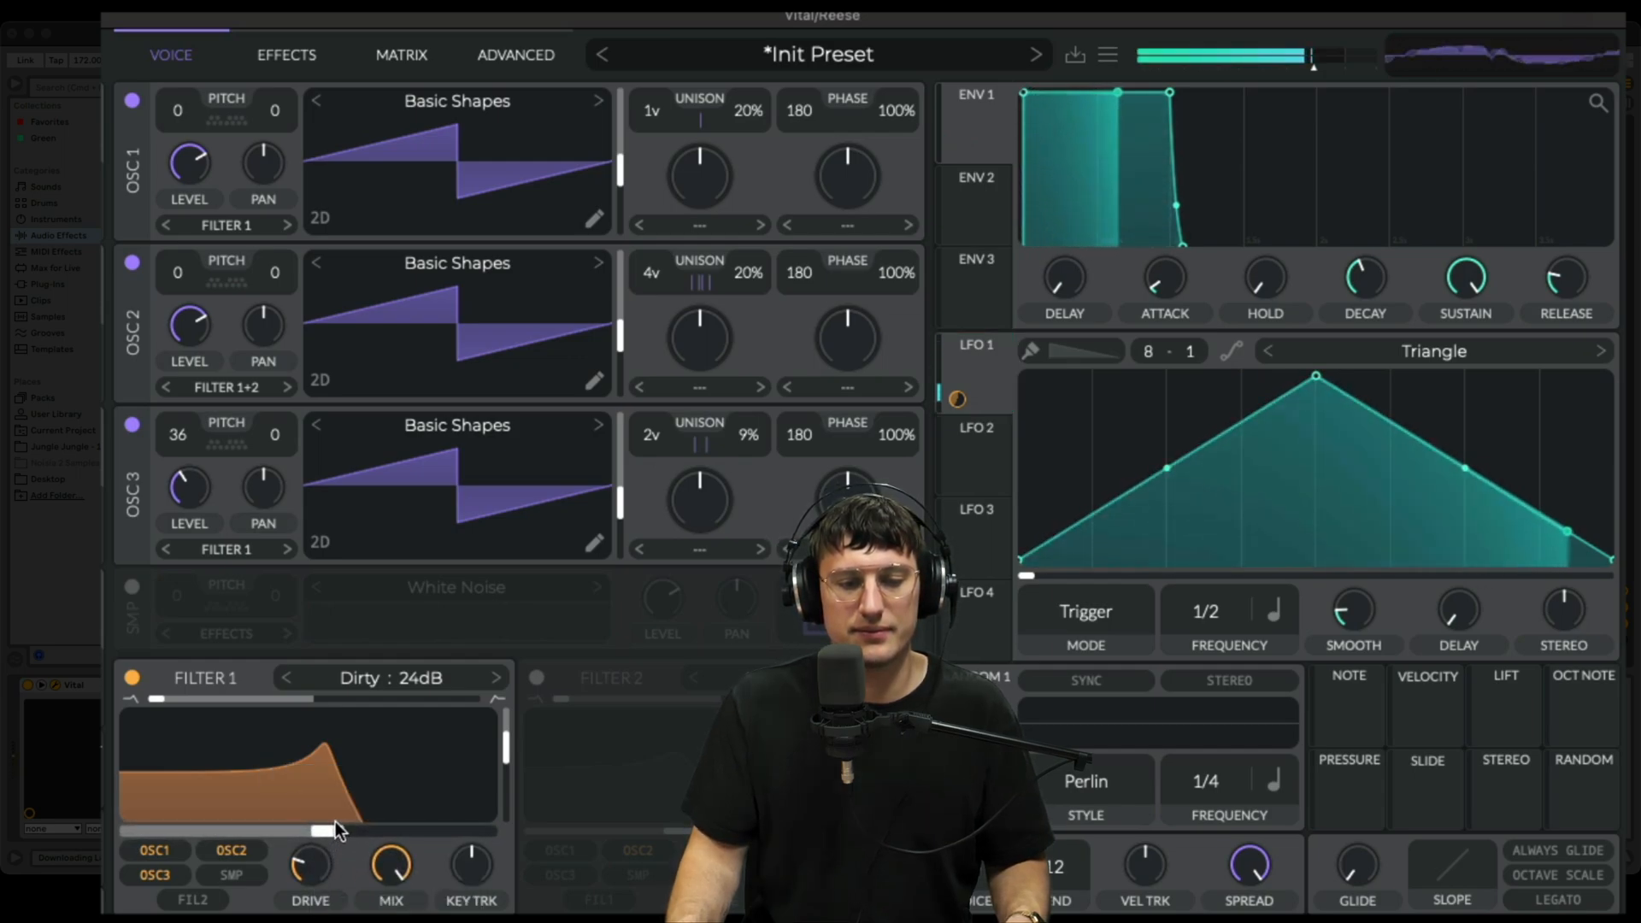
pyautogui.moveTo(333, 829); pyautogui.dragTo(277, 832)
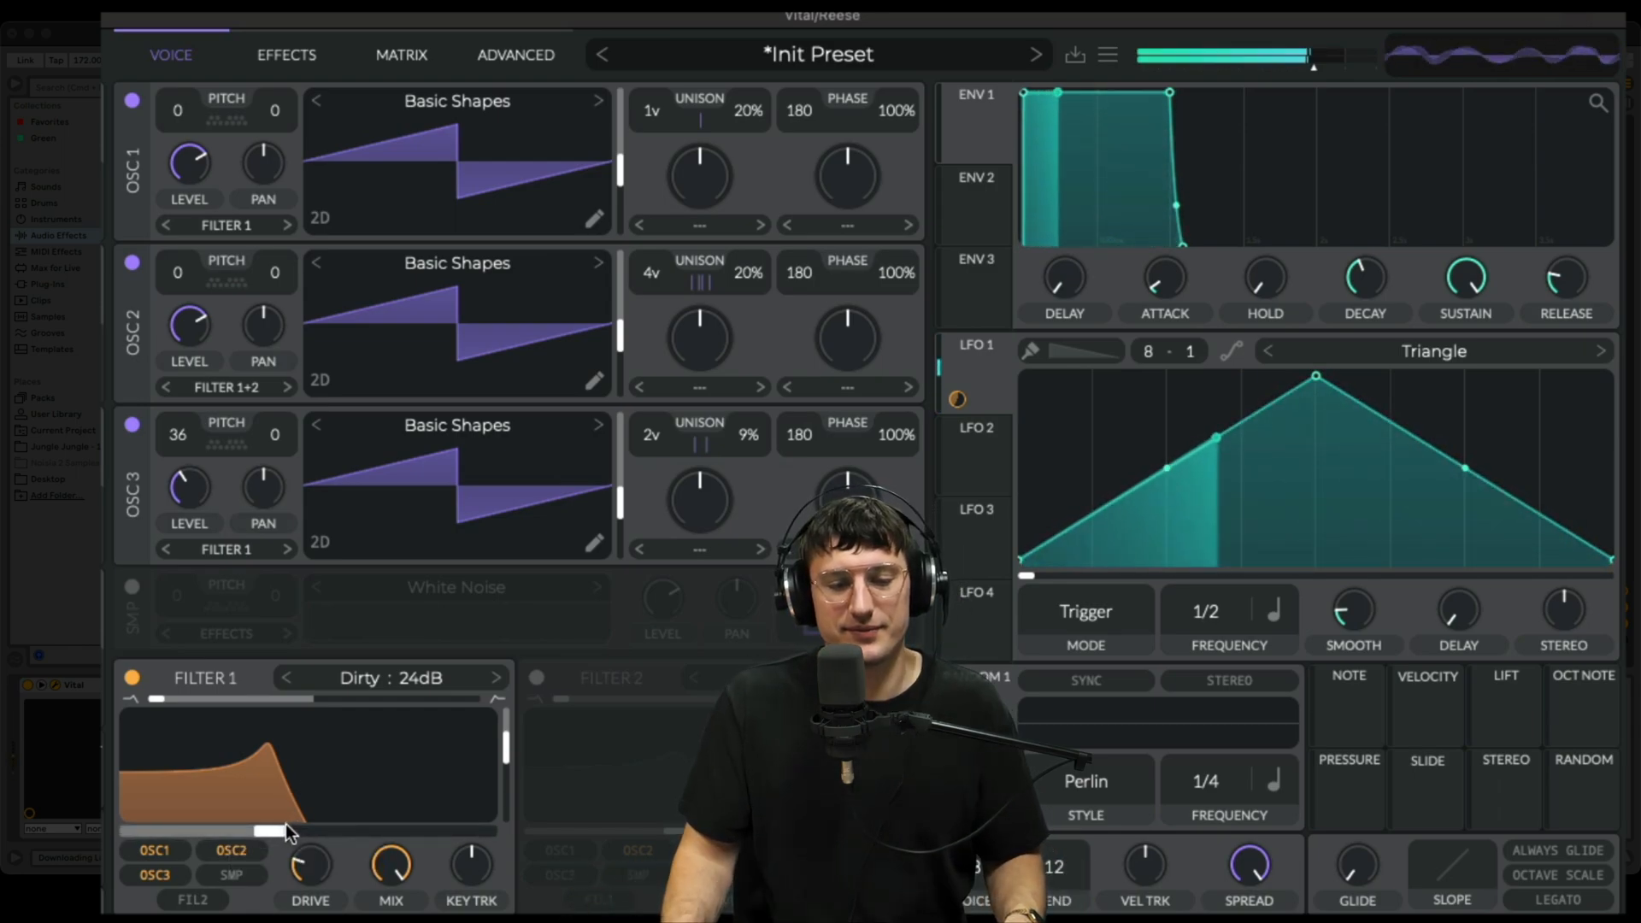
pyautogui.moveTo(271, 830); pyautogui.dragTo(265, 833)
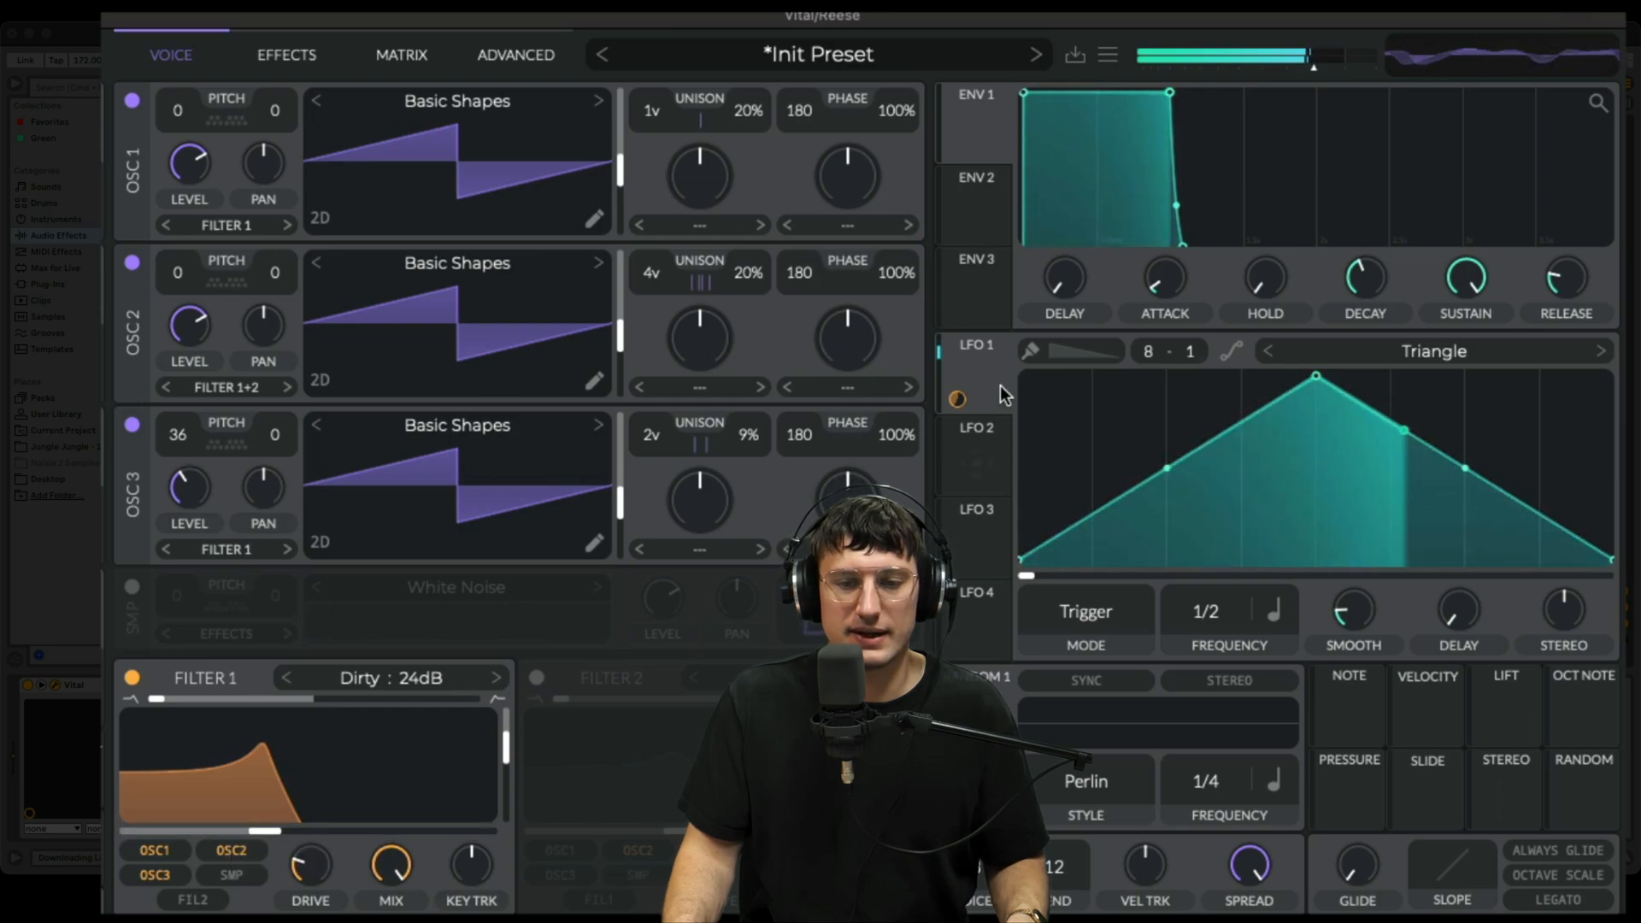
# Enable the Analog Notch Blend filter effect on the Reese and audition its LFO 1 sweep.
pyautogui.click(314, 57)
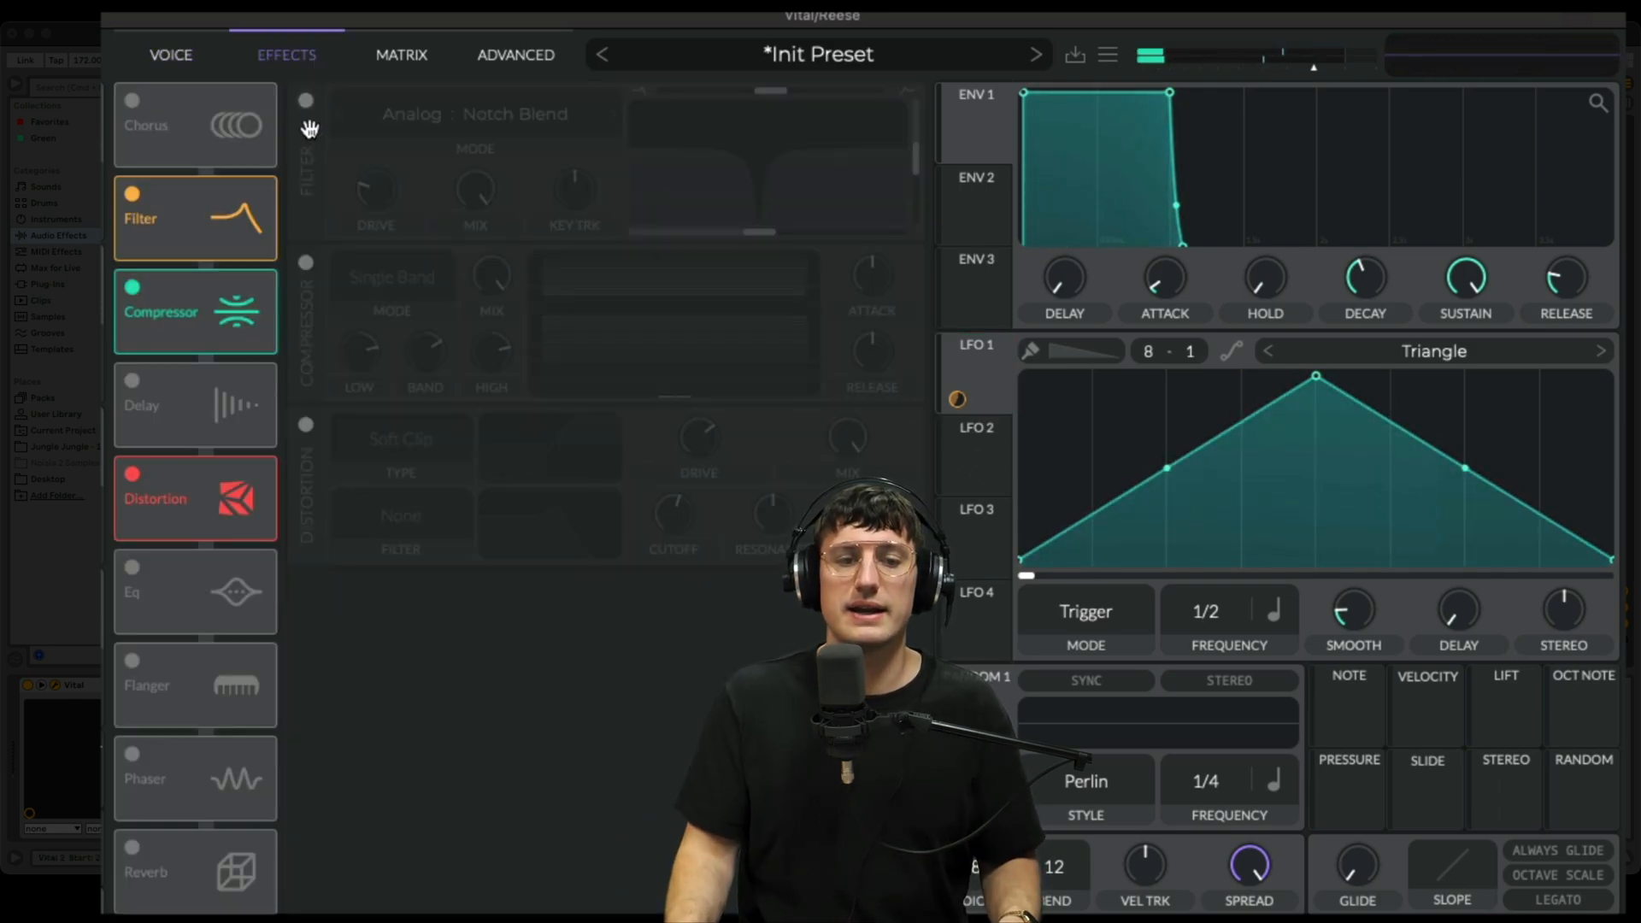
pyautogui.click(306, 101)
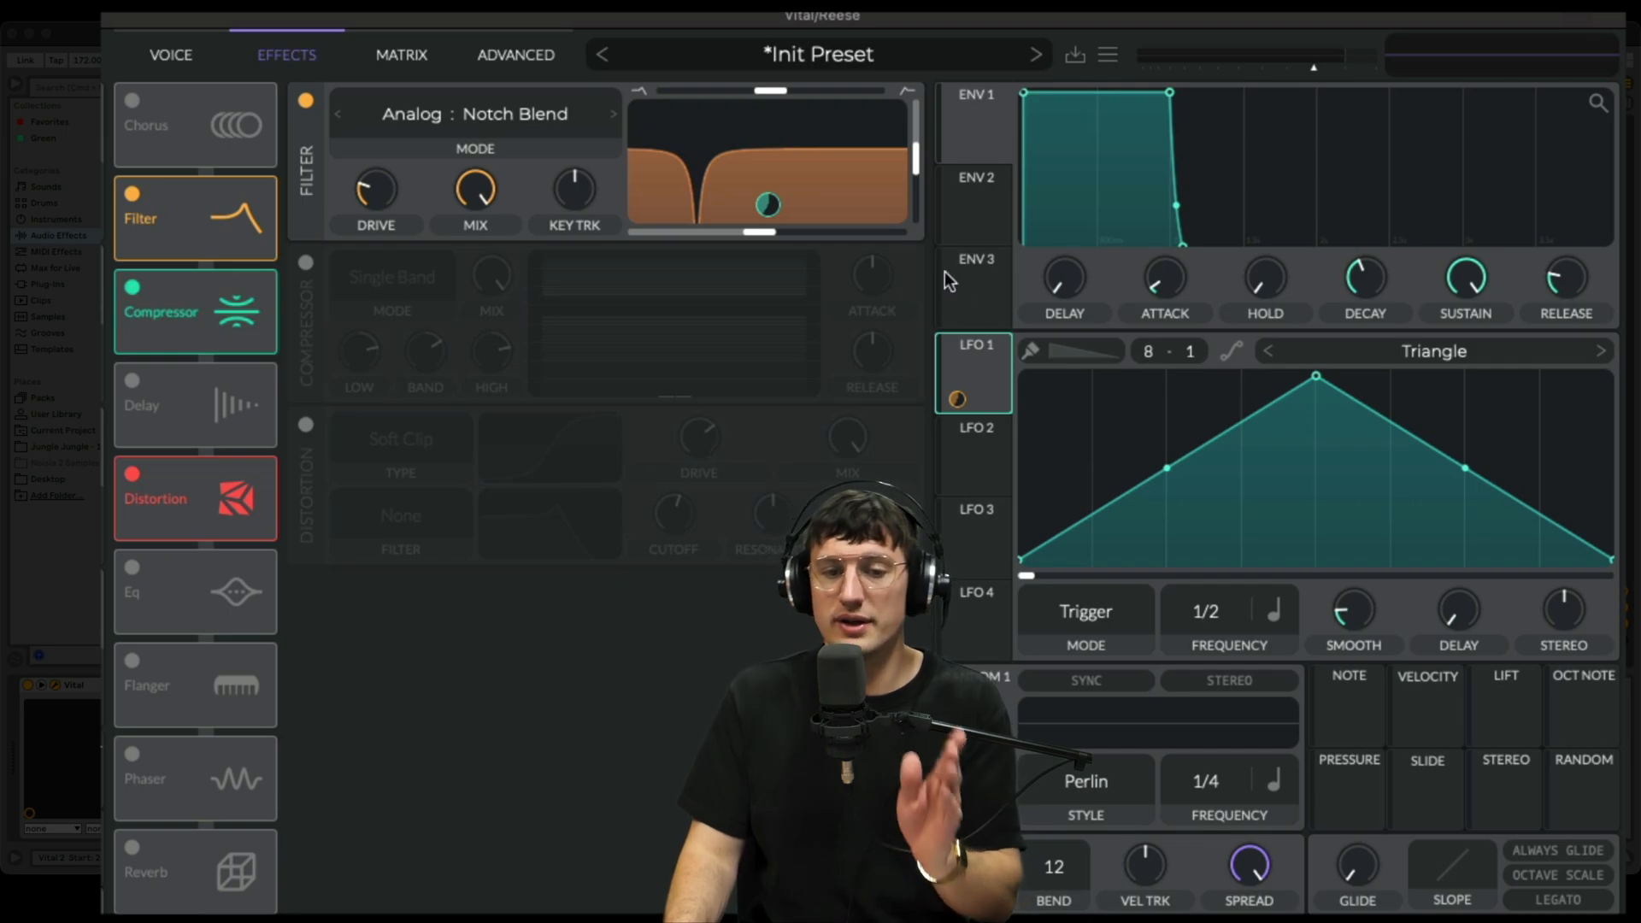
pyautogui.click(737, 197)
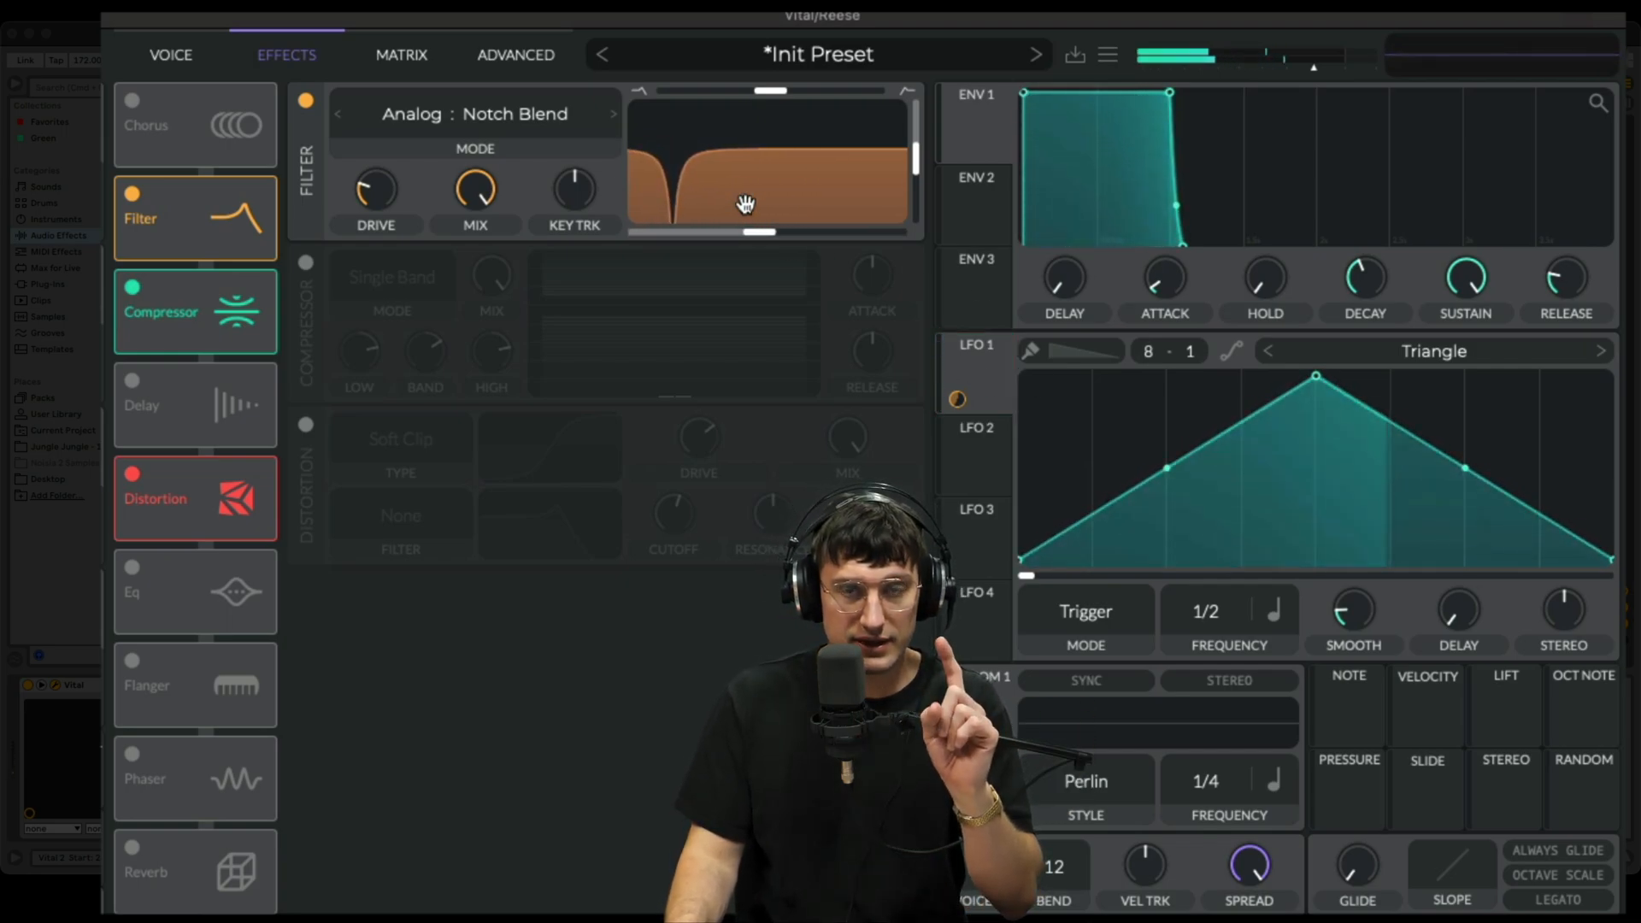
# Enable the Single Band compressor effect on the Reese and compare the sound with it bypassed and active.
pyautogui.click(306, 263)
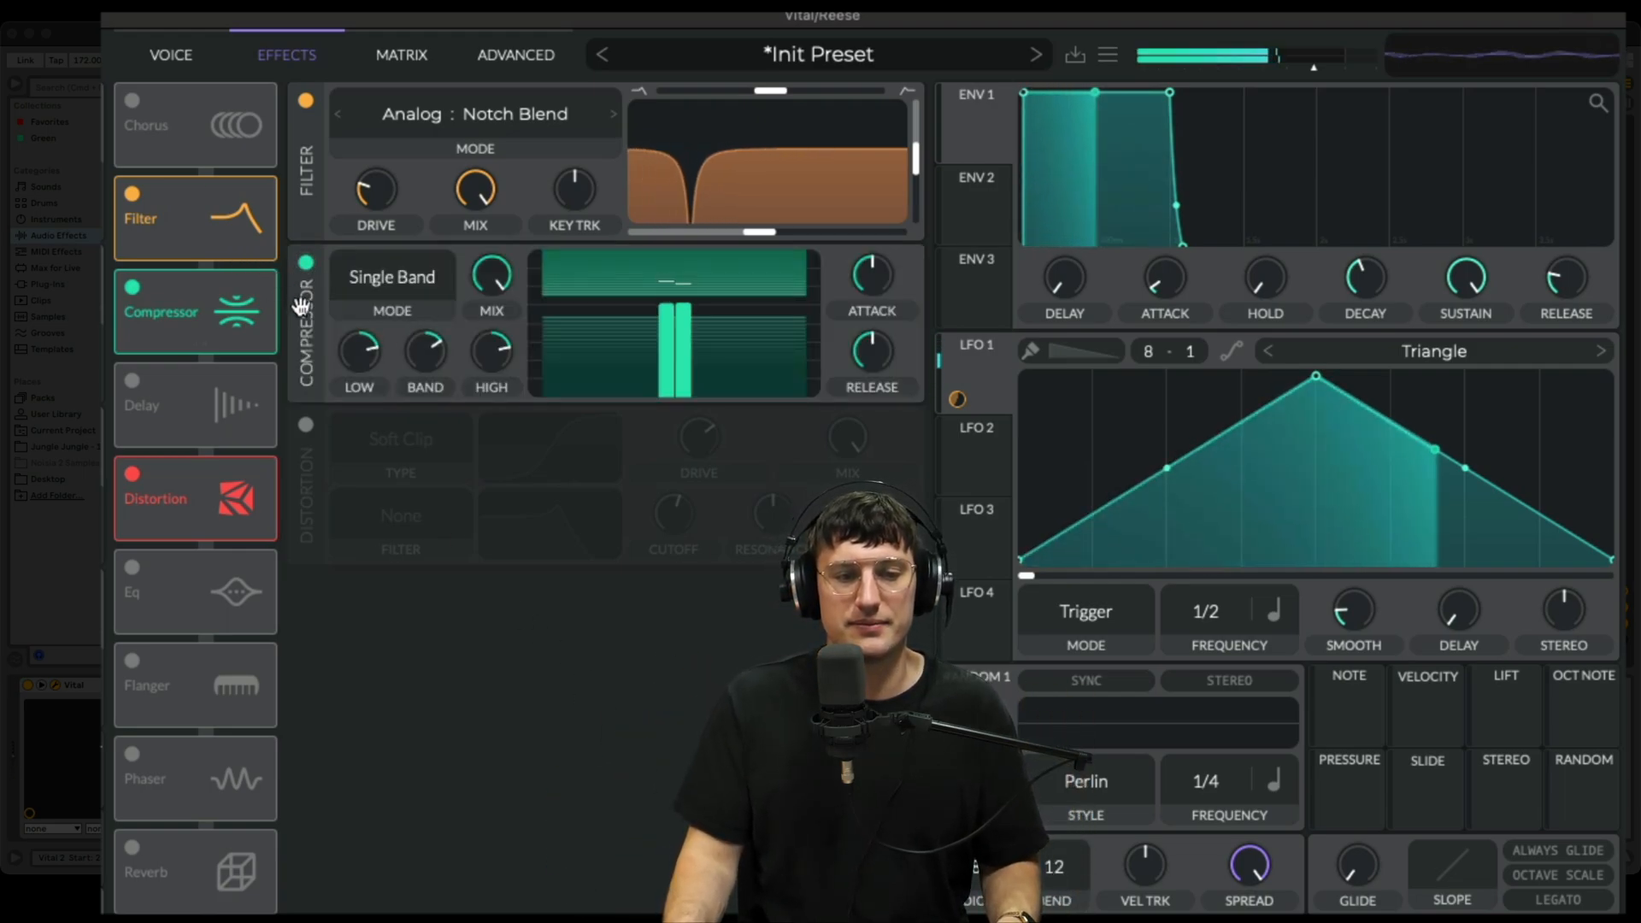
pyautogui.click(305, 263)
pyautogui.click(306, 265)
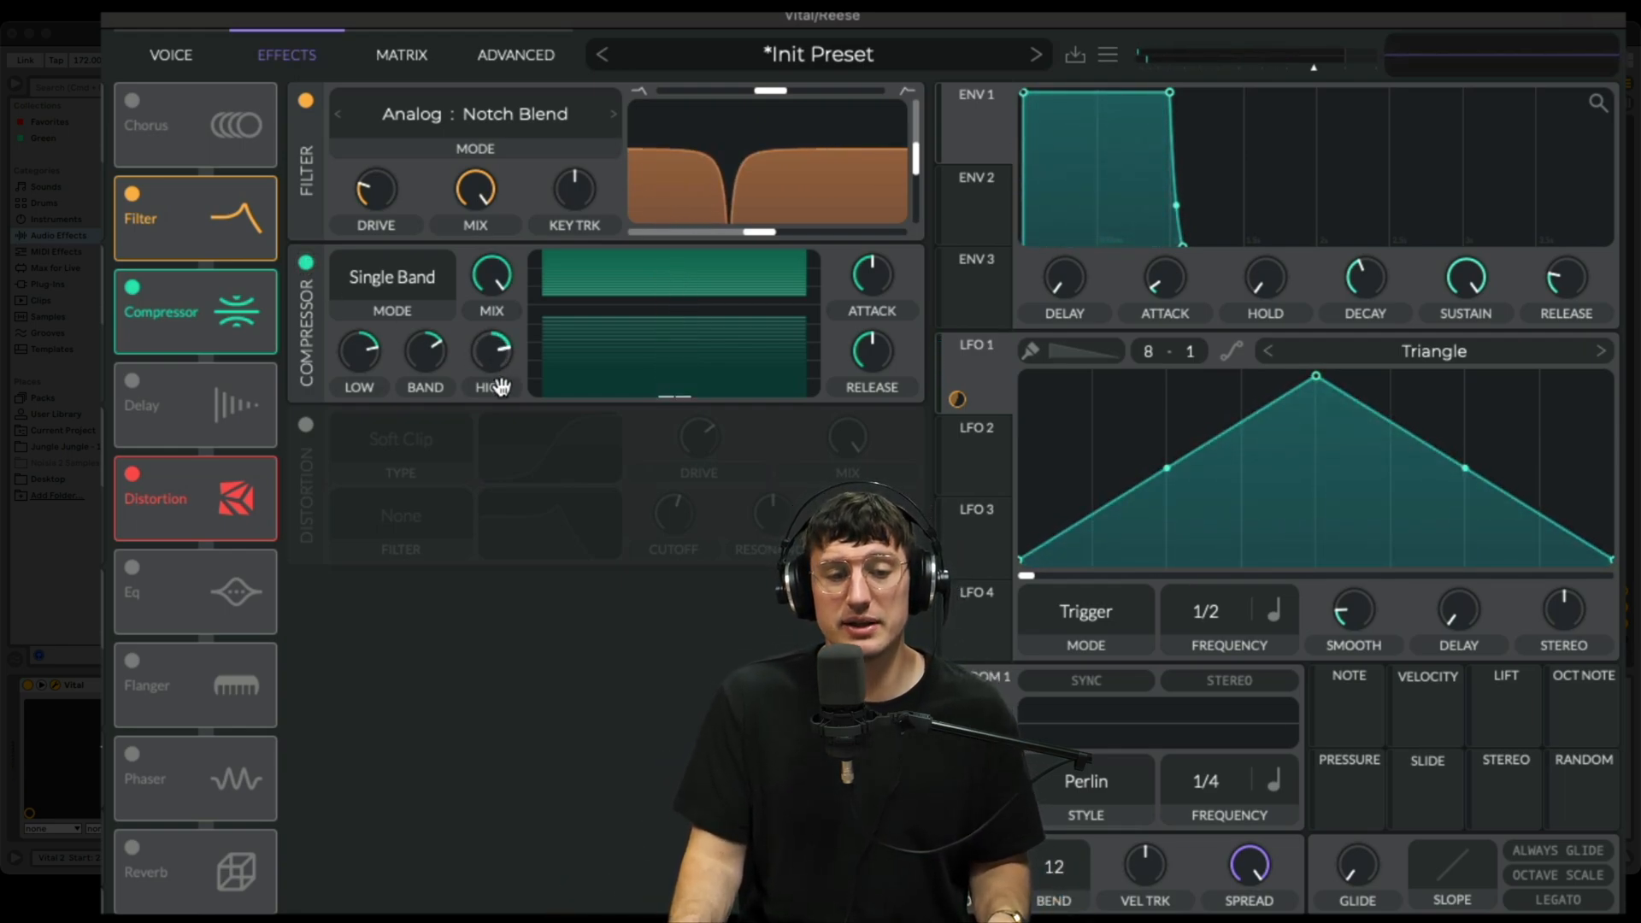
# Enable the Soft Clip distortion effect on the Reese and compare the sound with it bypassed and active.
pyautogui.click(305, 424)
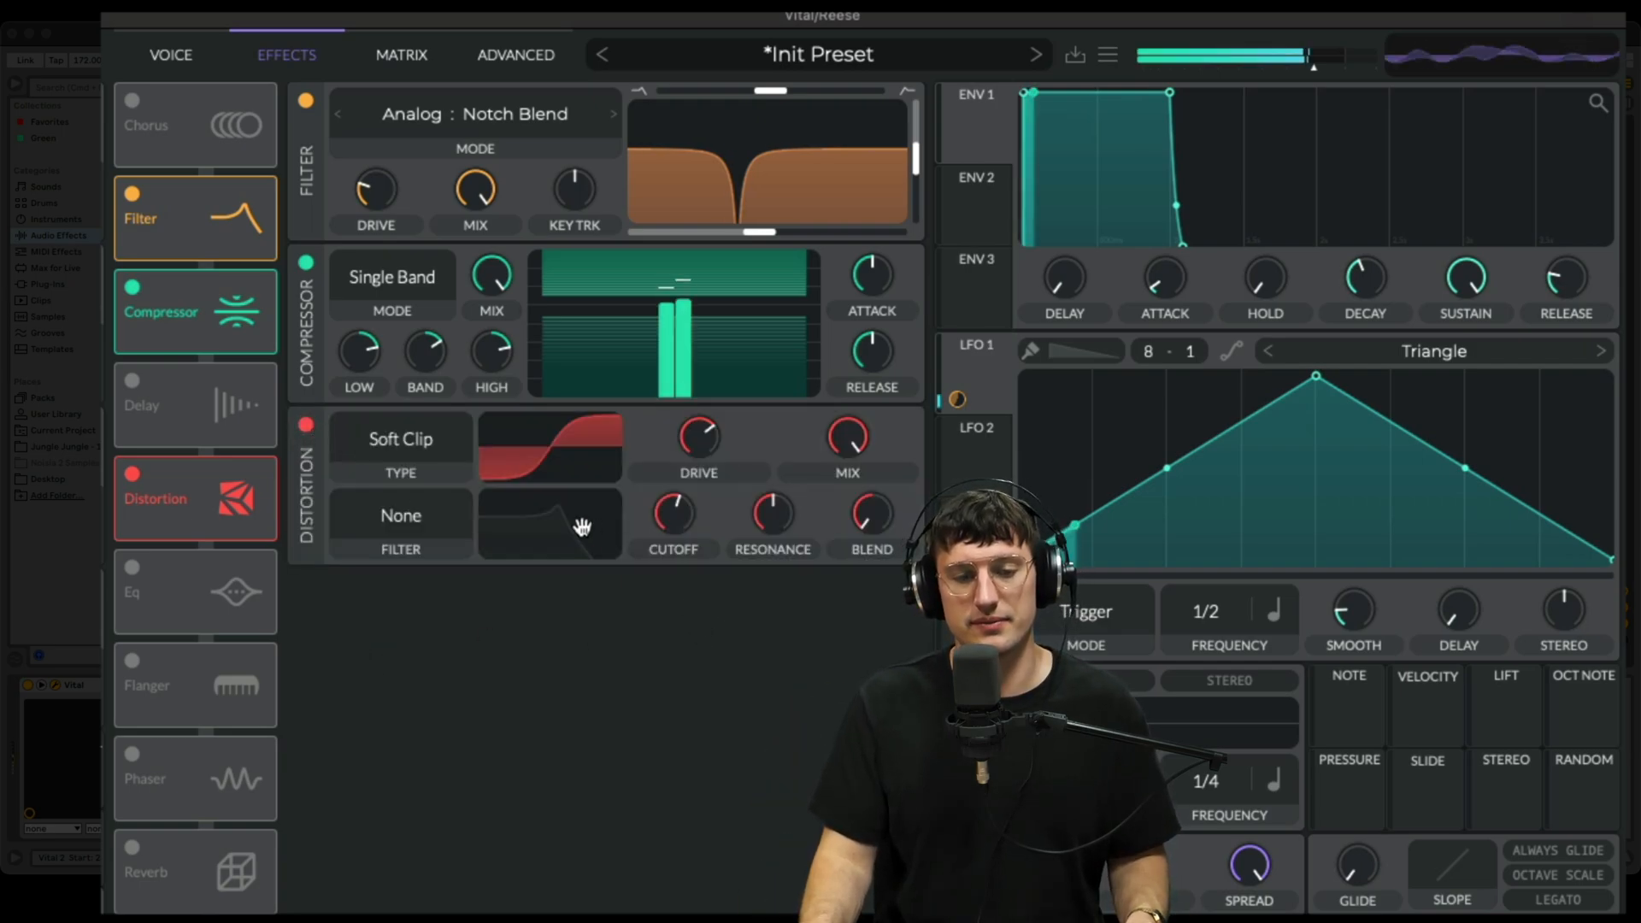
pyautogui.click(306, 425)
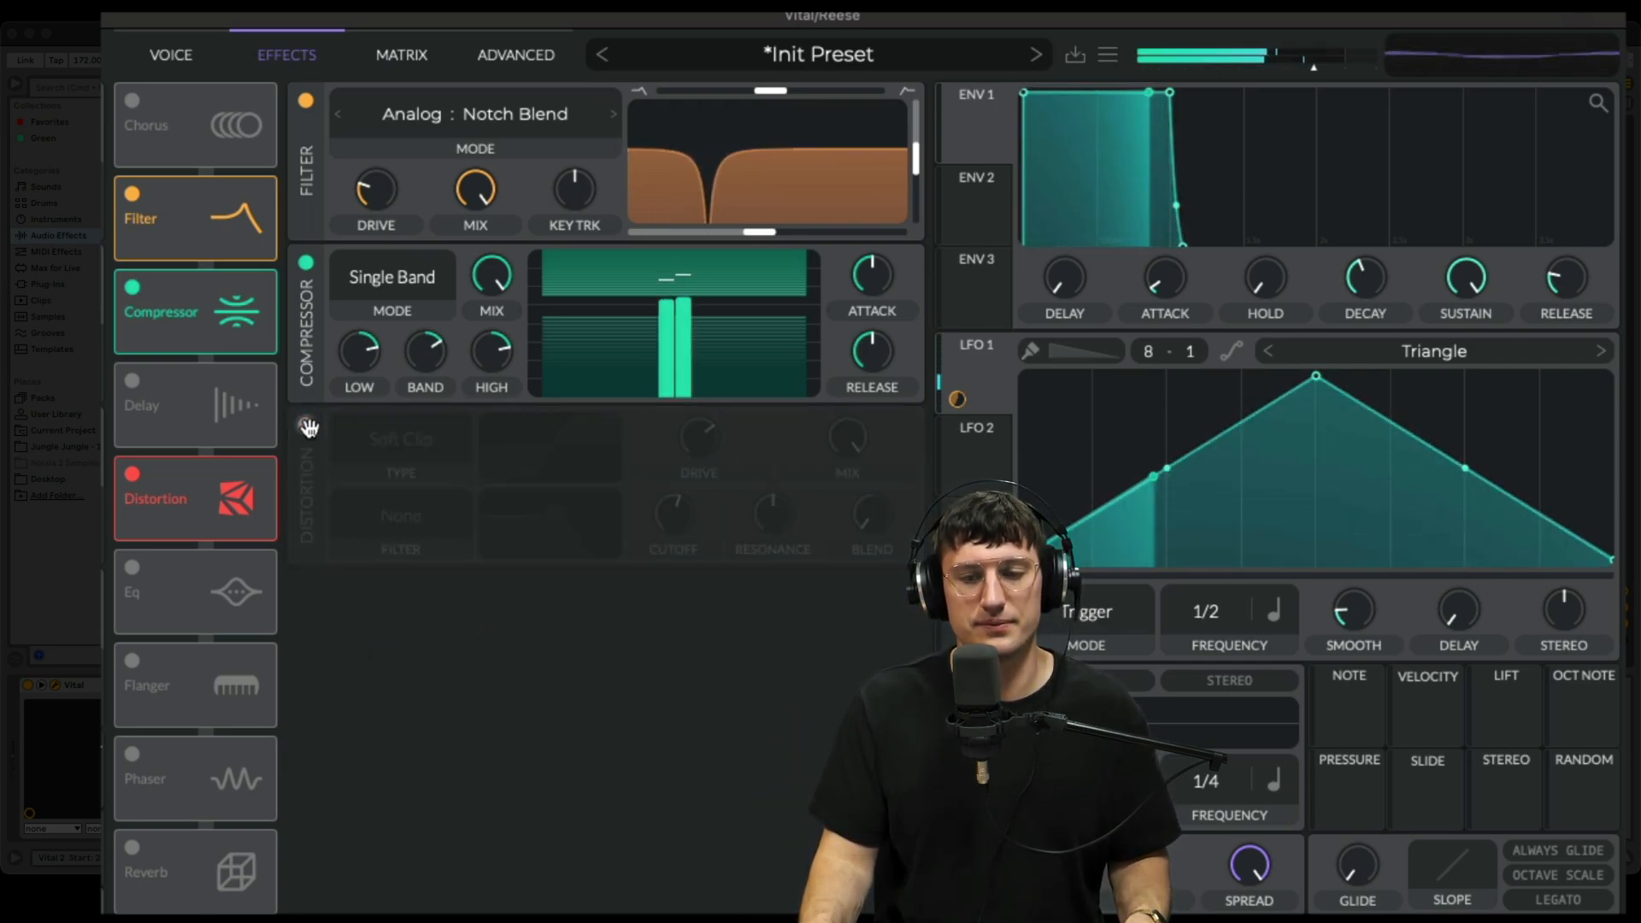
pyautogui.click(306, 425)
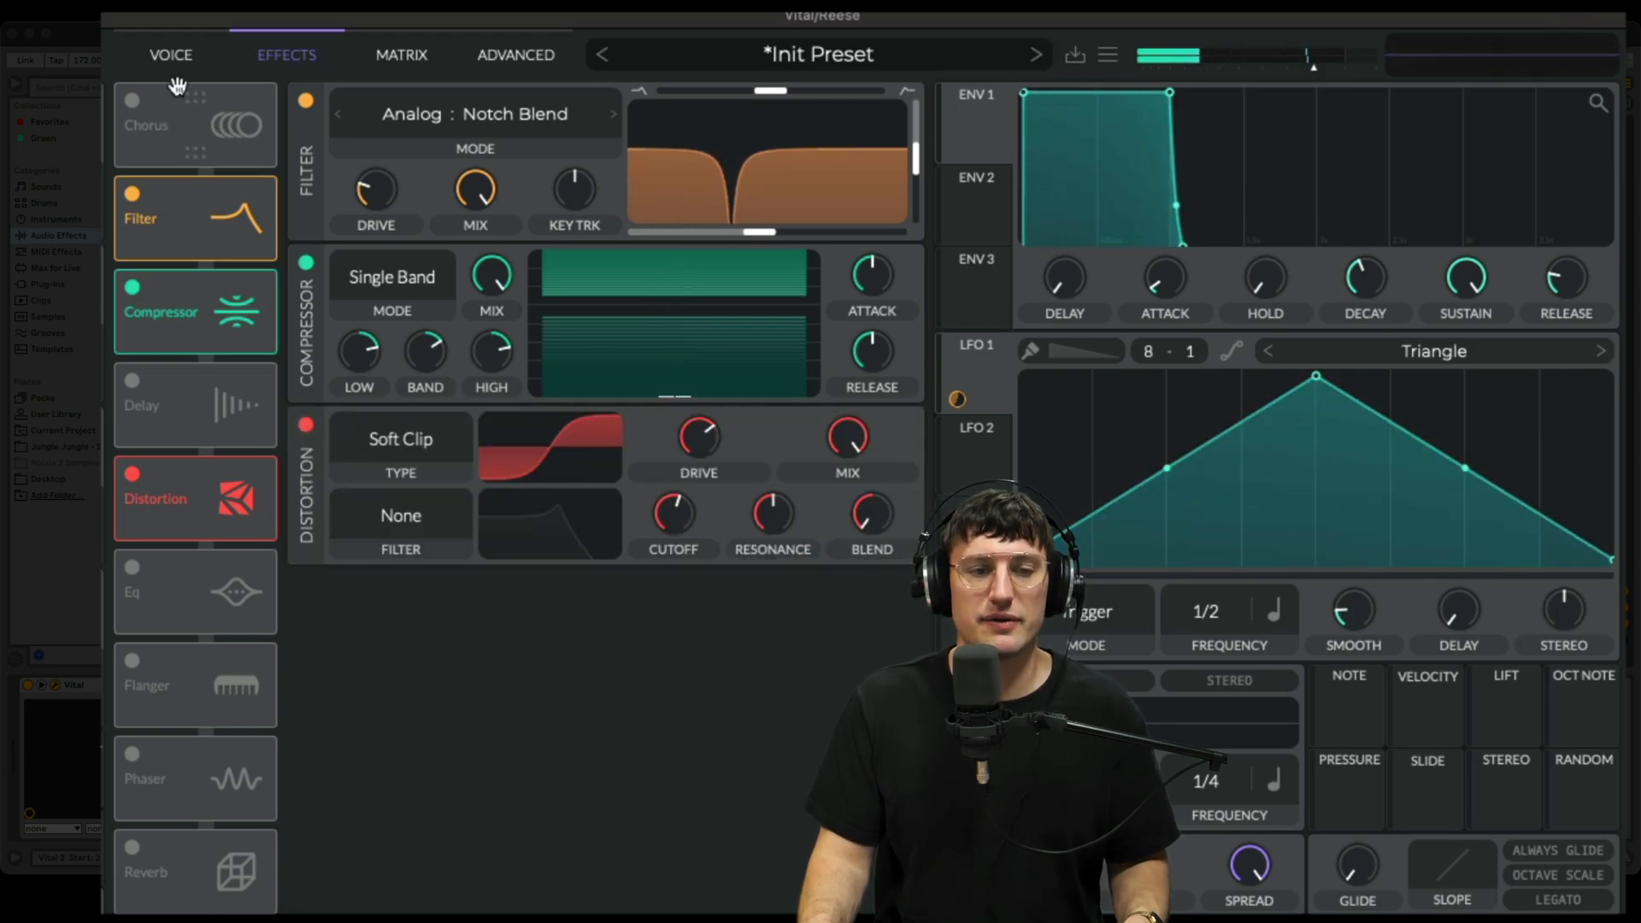
# Review the Reese patch's oscillator and filter settings alongside its filter, compressor and distortion effects.
pyautogui.click(171, 54)
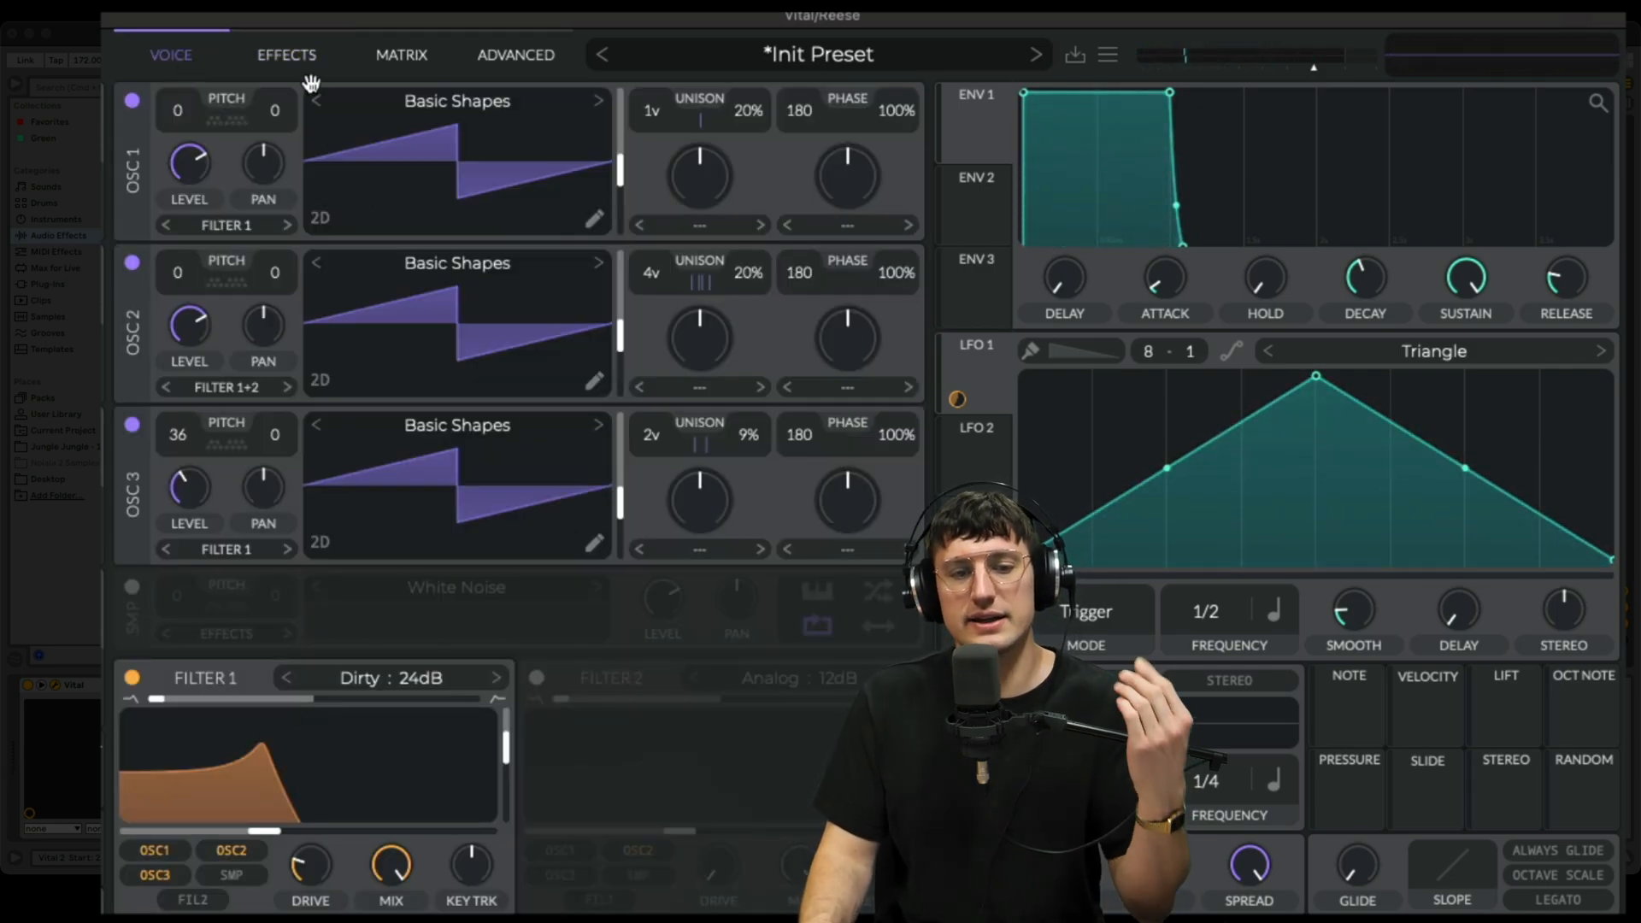
pyautogui.click(287, 54)
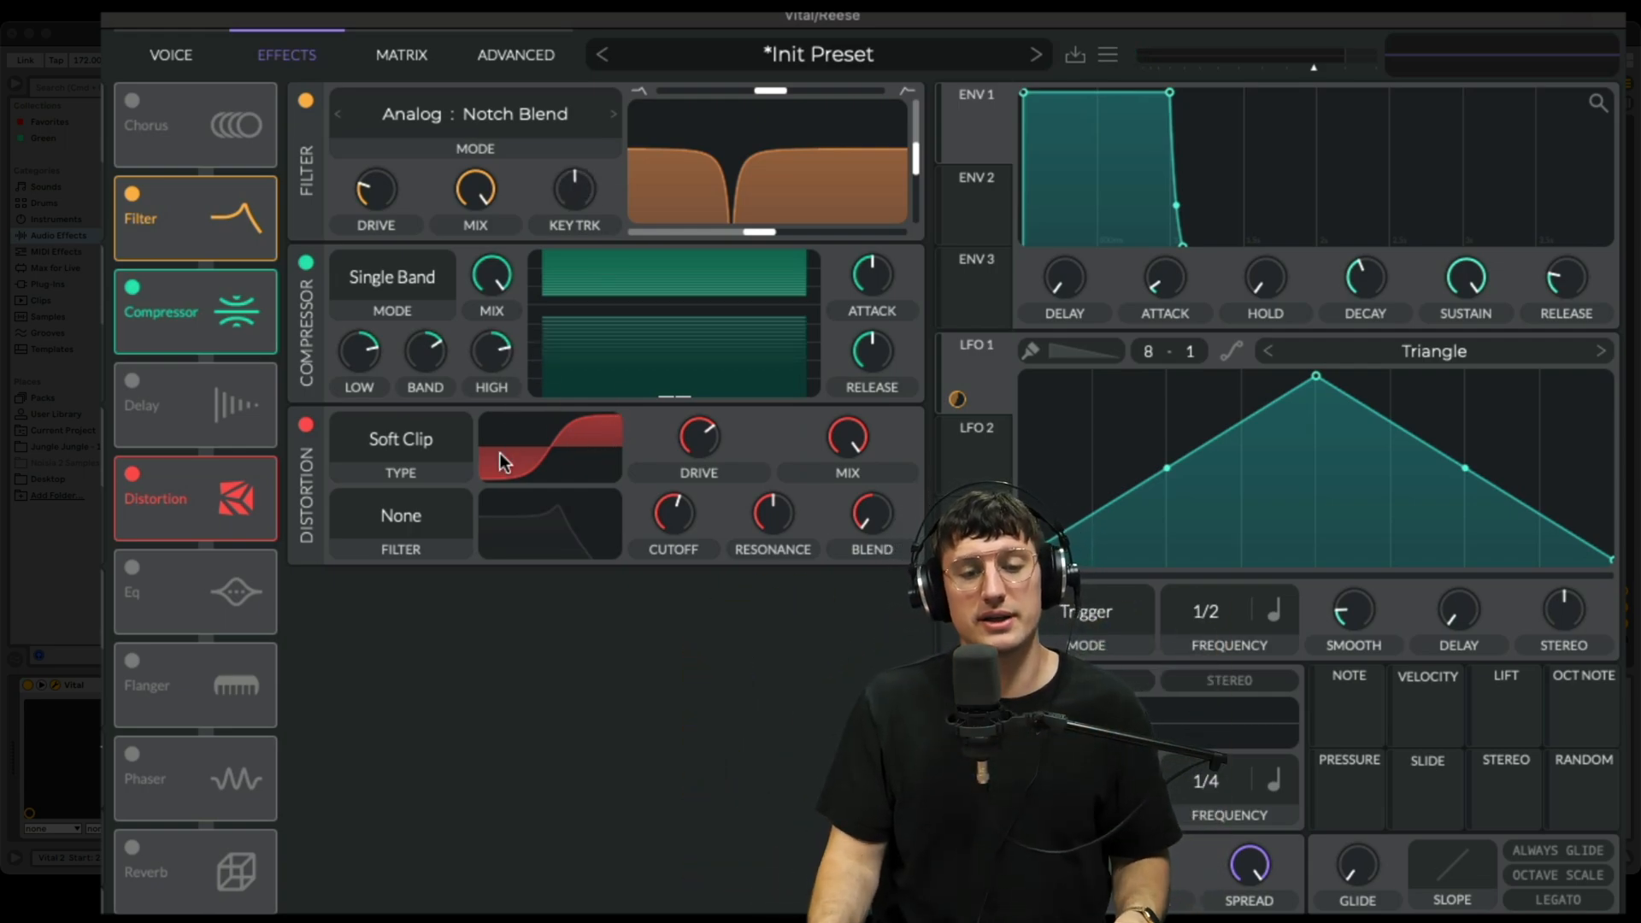
pyautogui.click(174, 55)
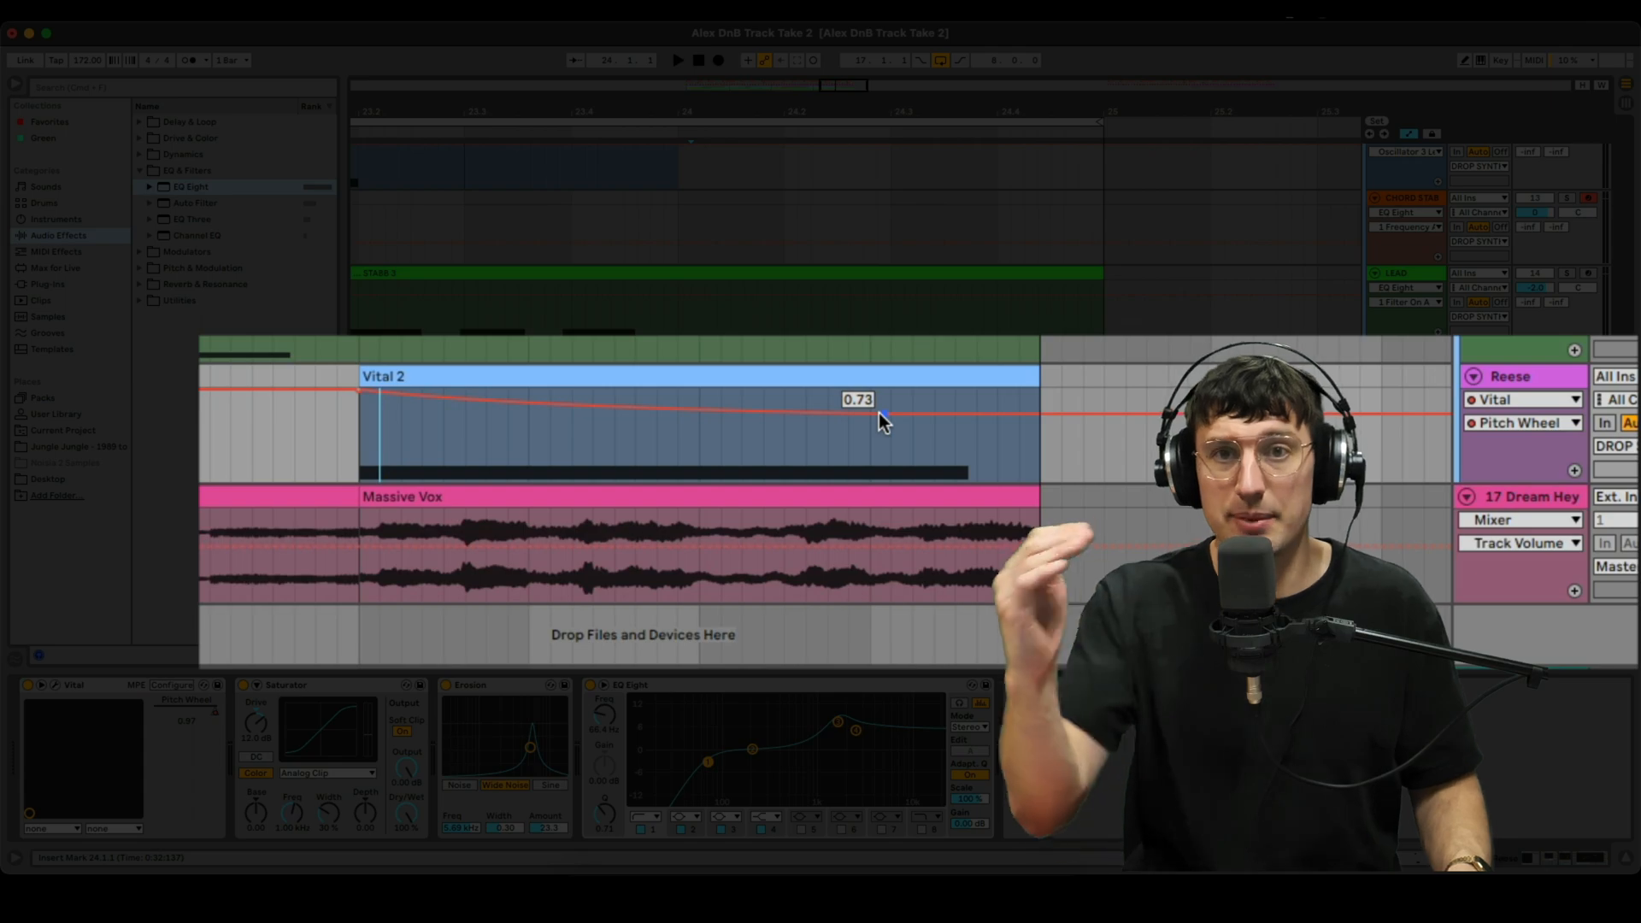
# Play the Reese from just before bar 24 to hear its Pitch Wheel automation, select its track and stop playback.
pyautogui.click(336, 436)
pyautogui.press('space')
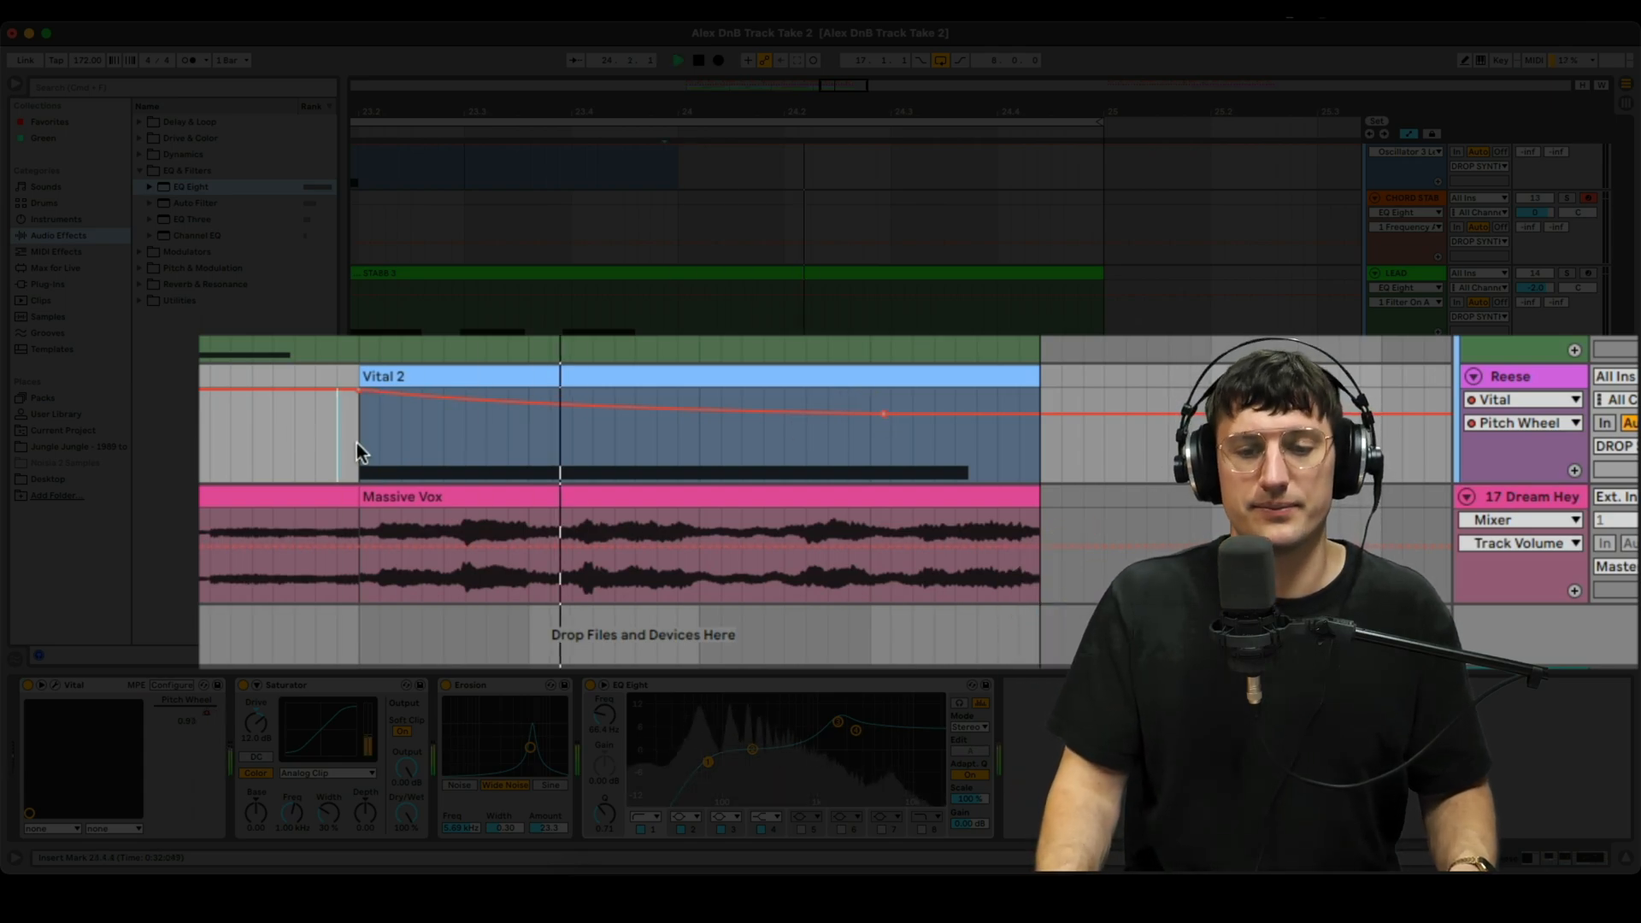
pyautogui.press('space')
pyautogui.press('space')
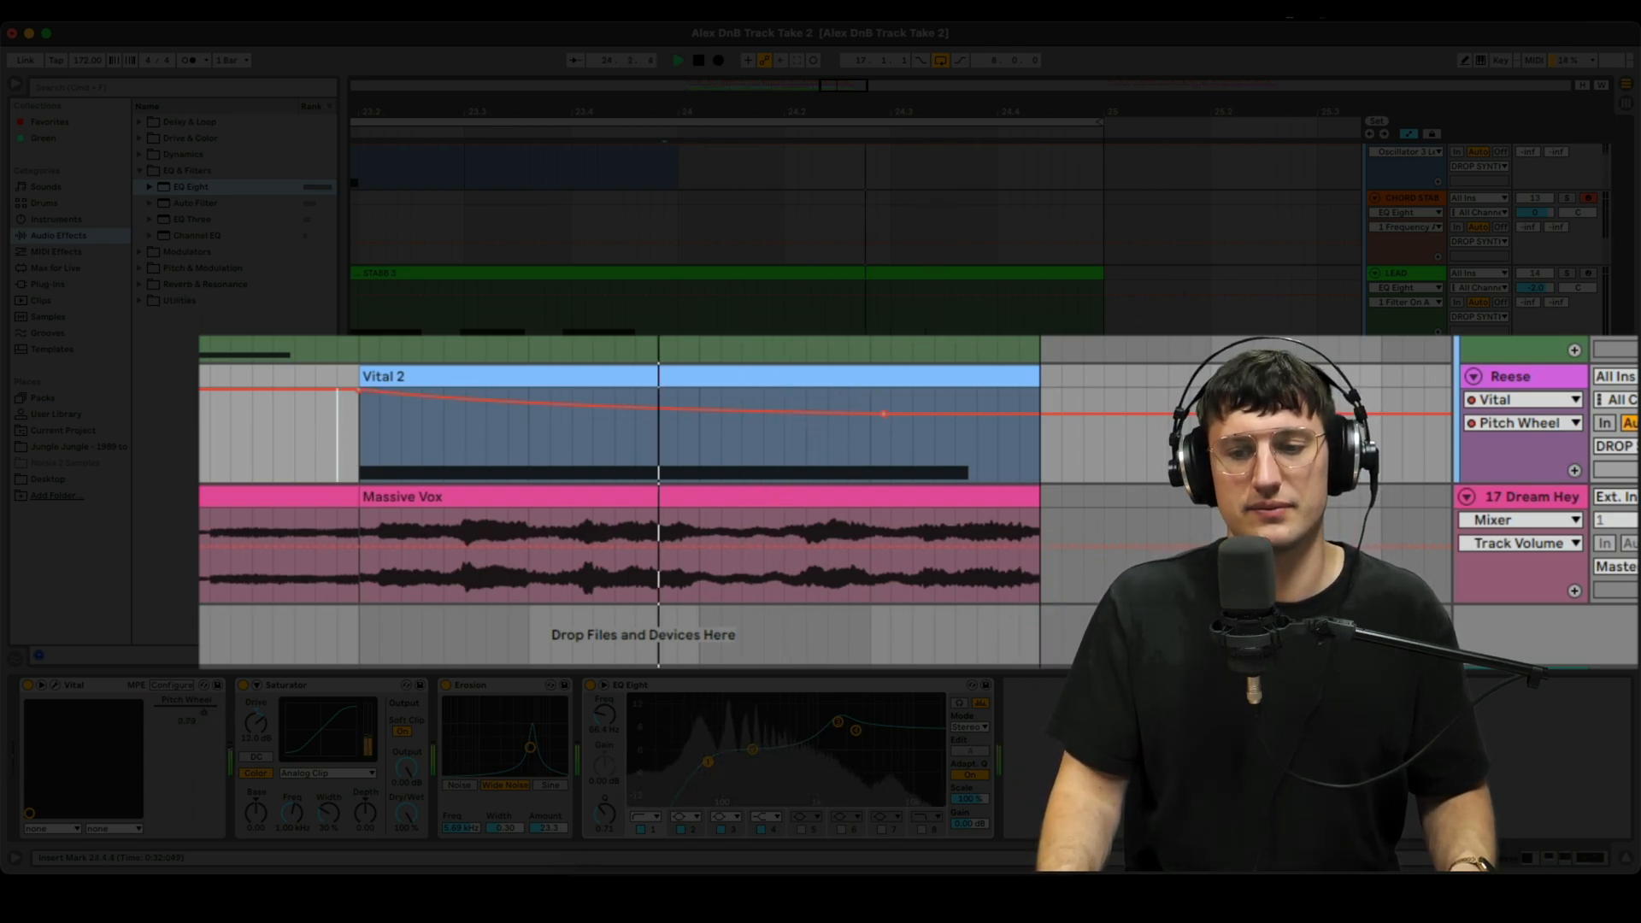
pyautogui.click(1402, 474)
pyautogui.press('space')
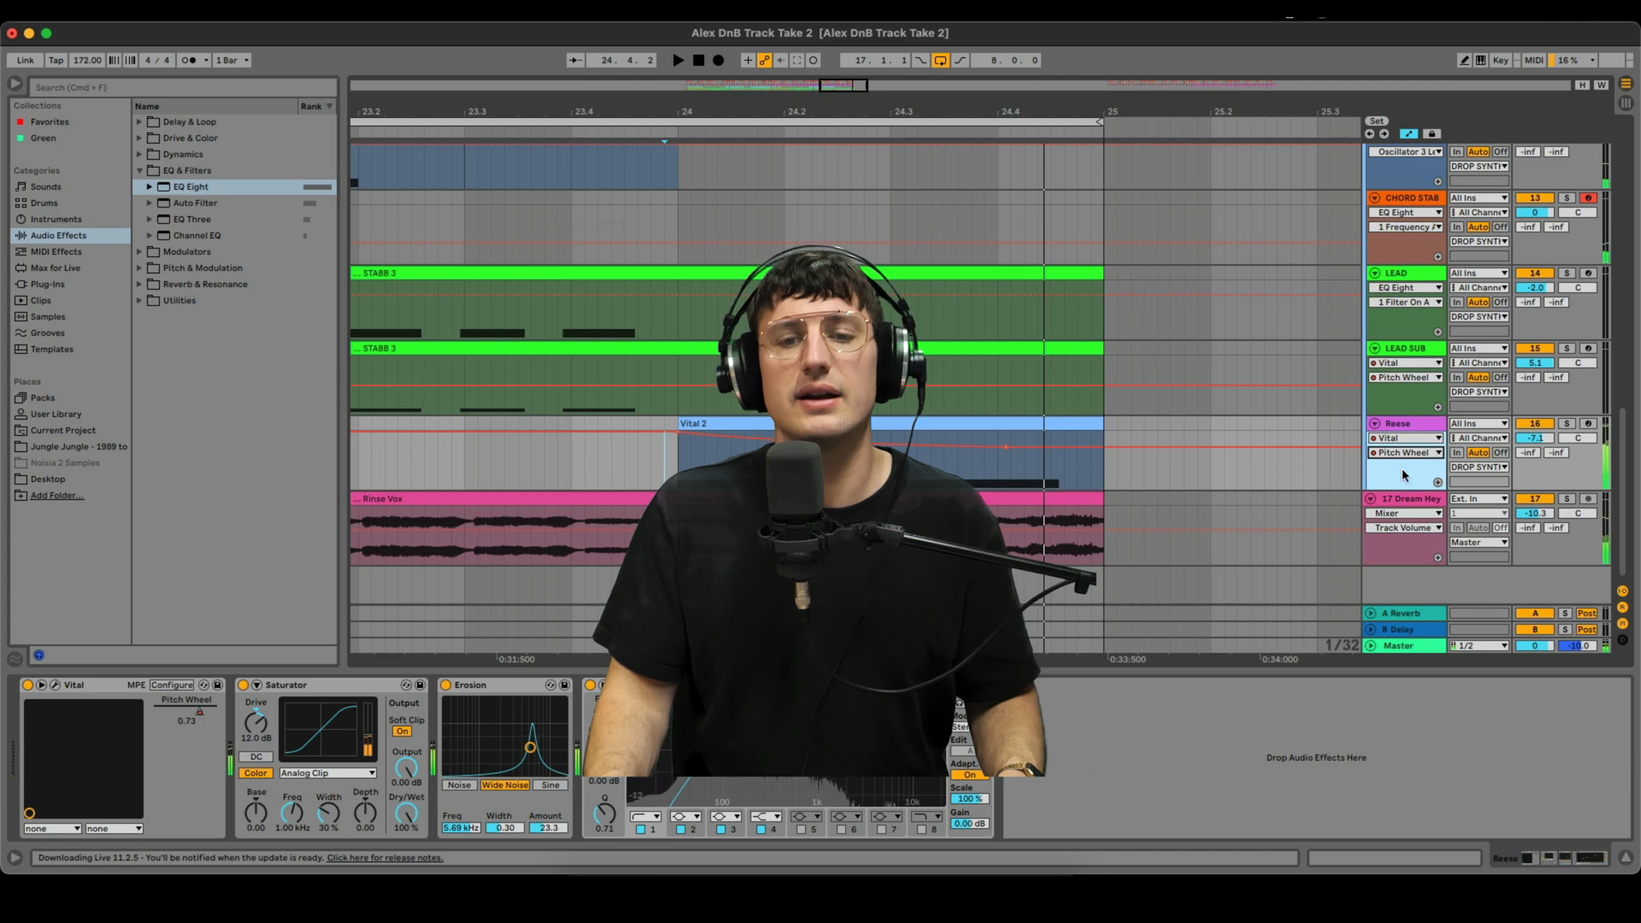
pyautogui.press('space')
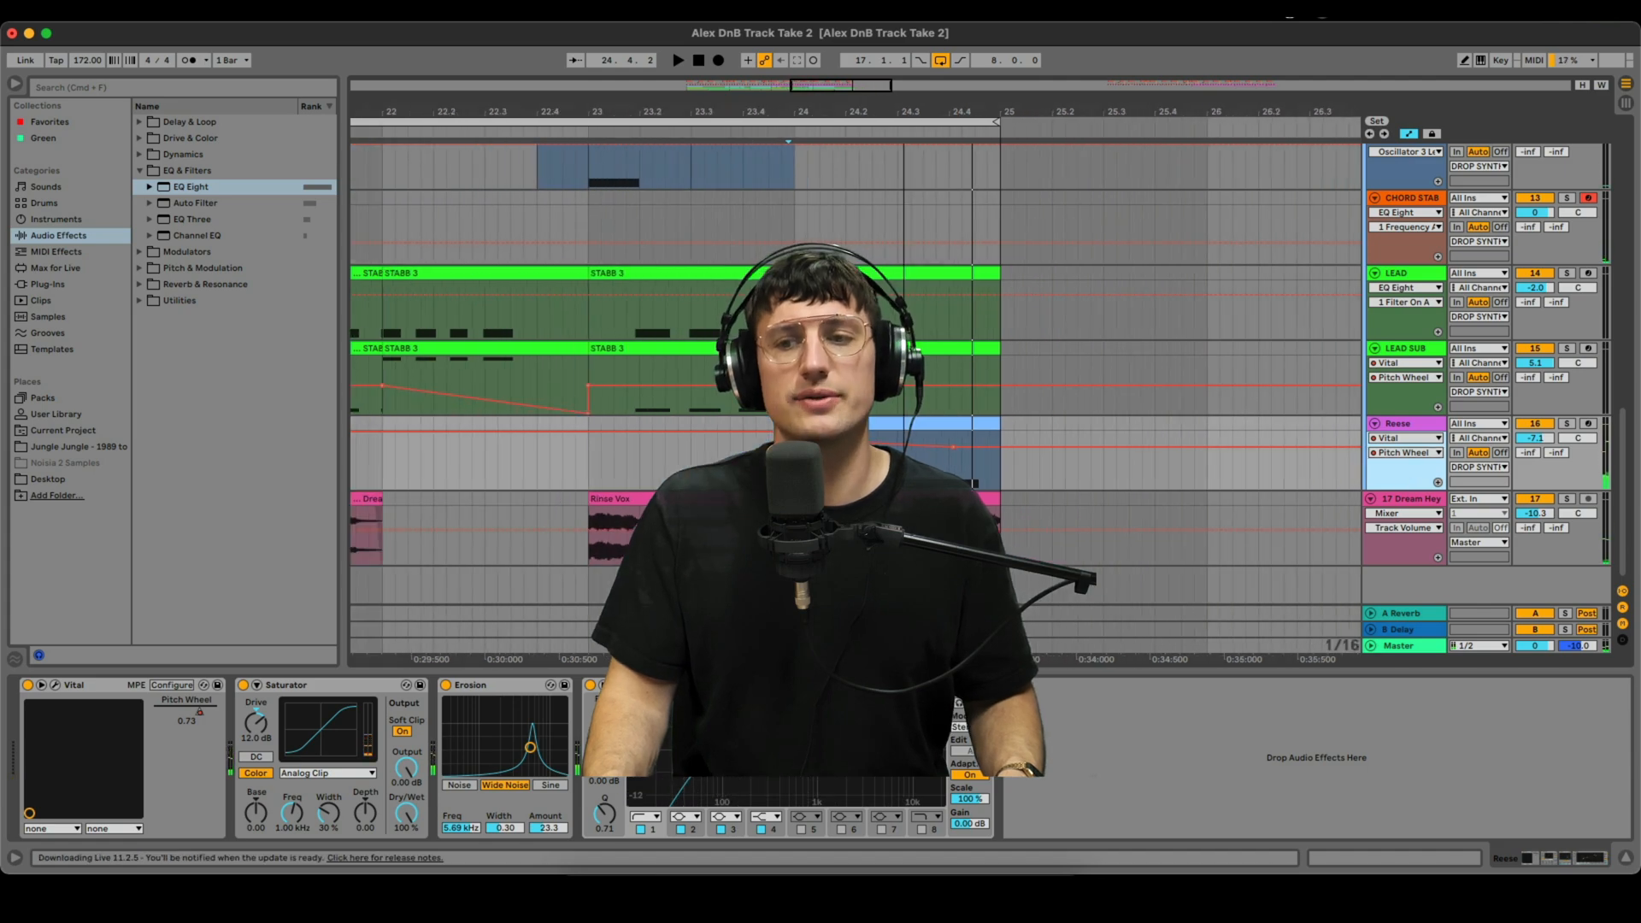